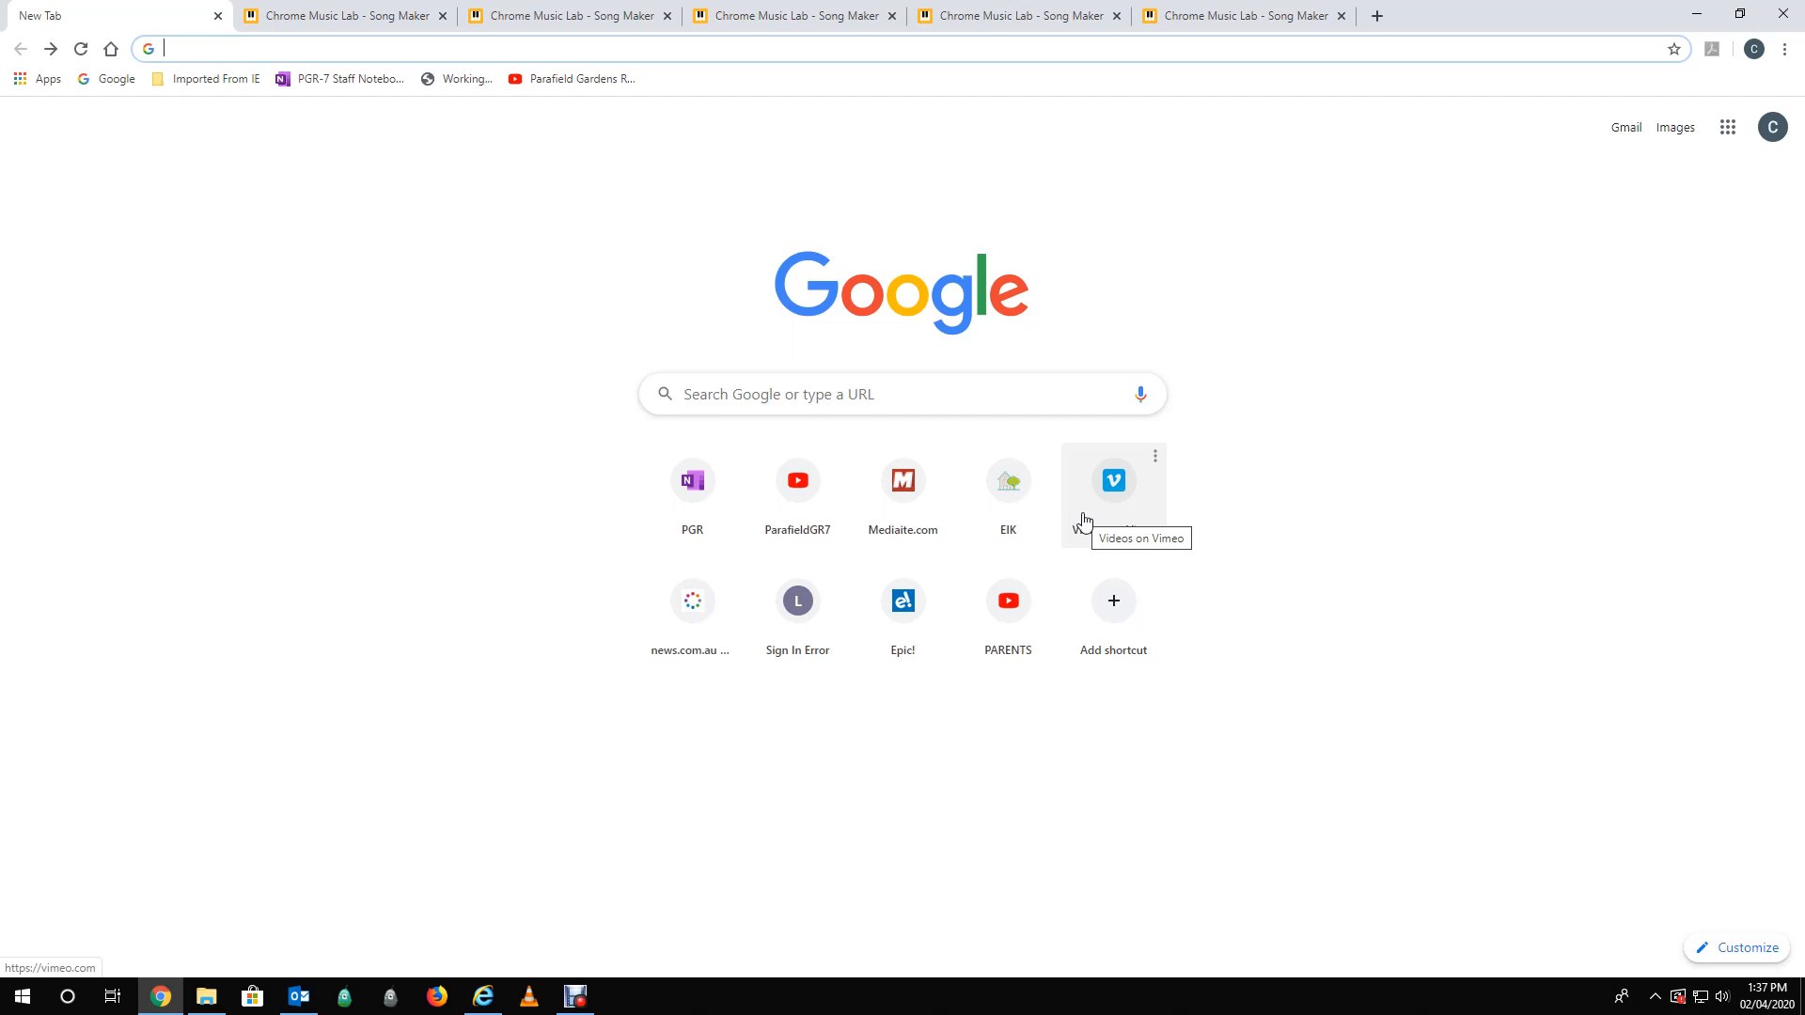
- Search Google for "chrome music lab" and open the Chrome Music Lab site from the results
click(701, 399)
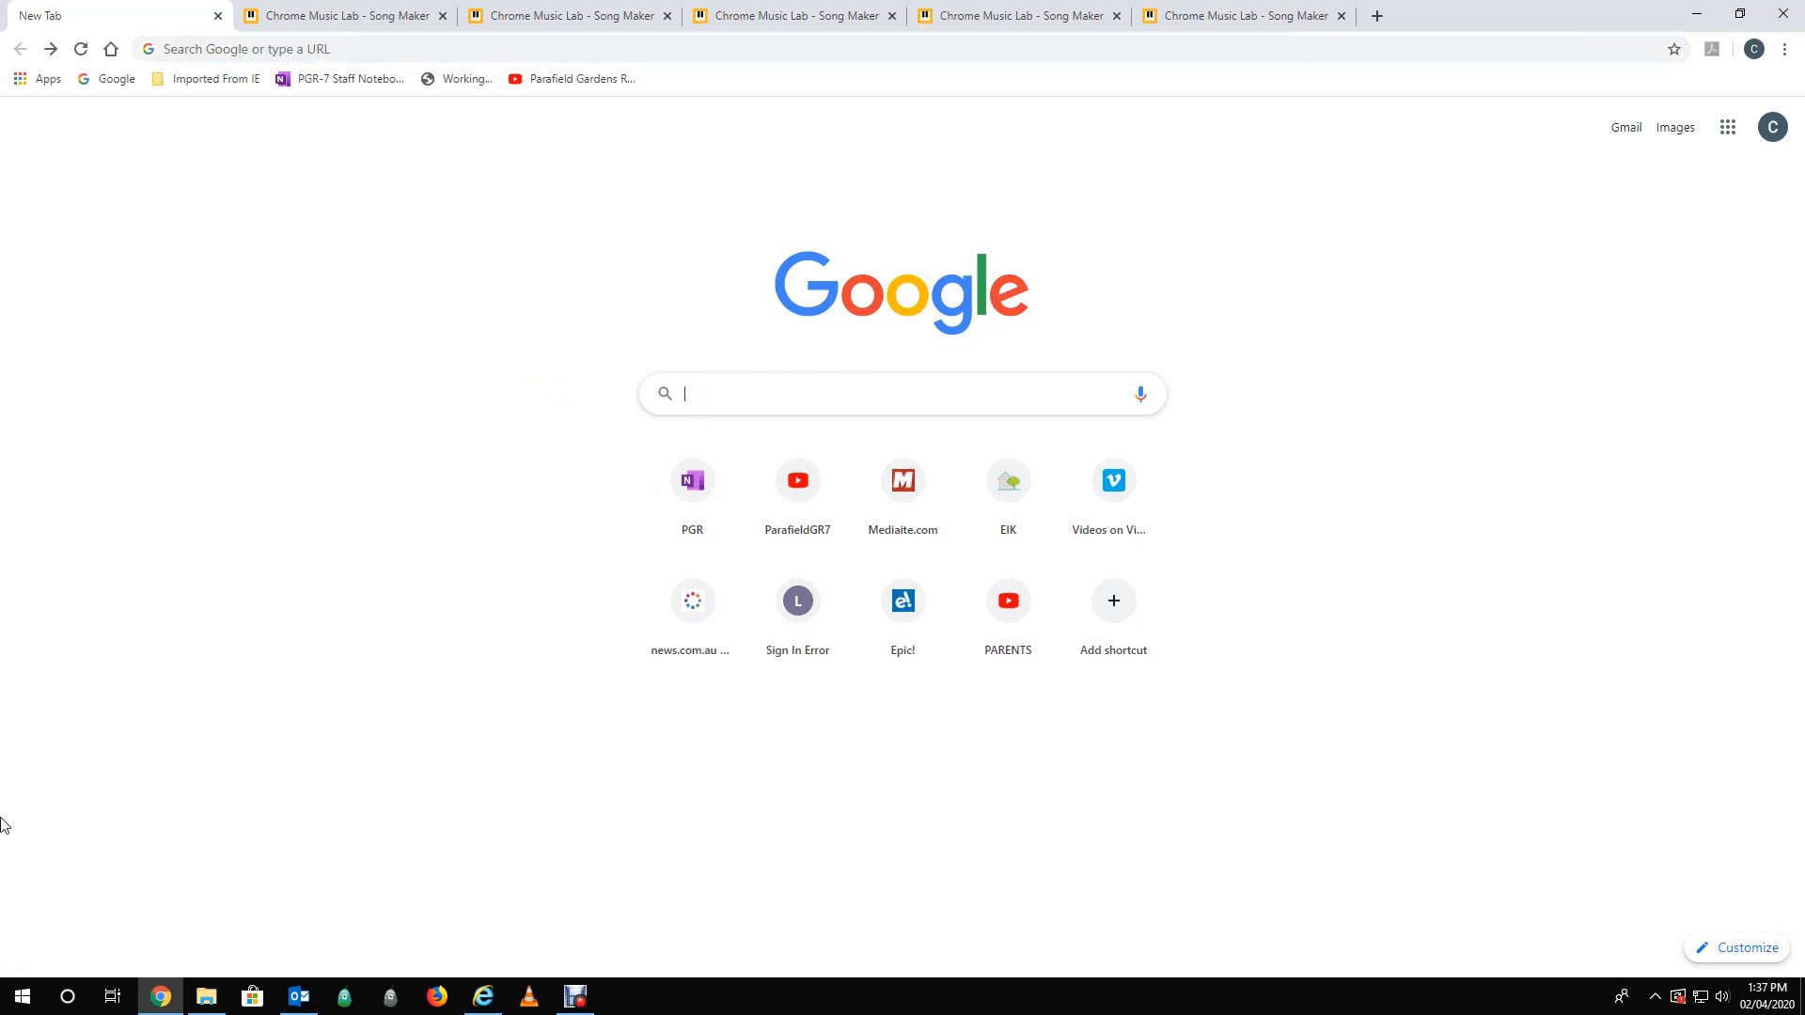
click(738, 405)
text(chrome music lab)
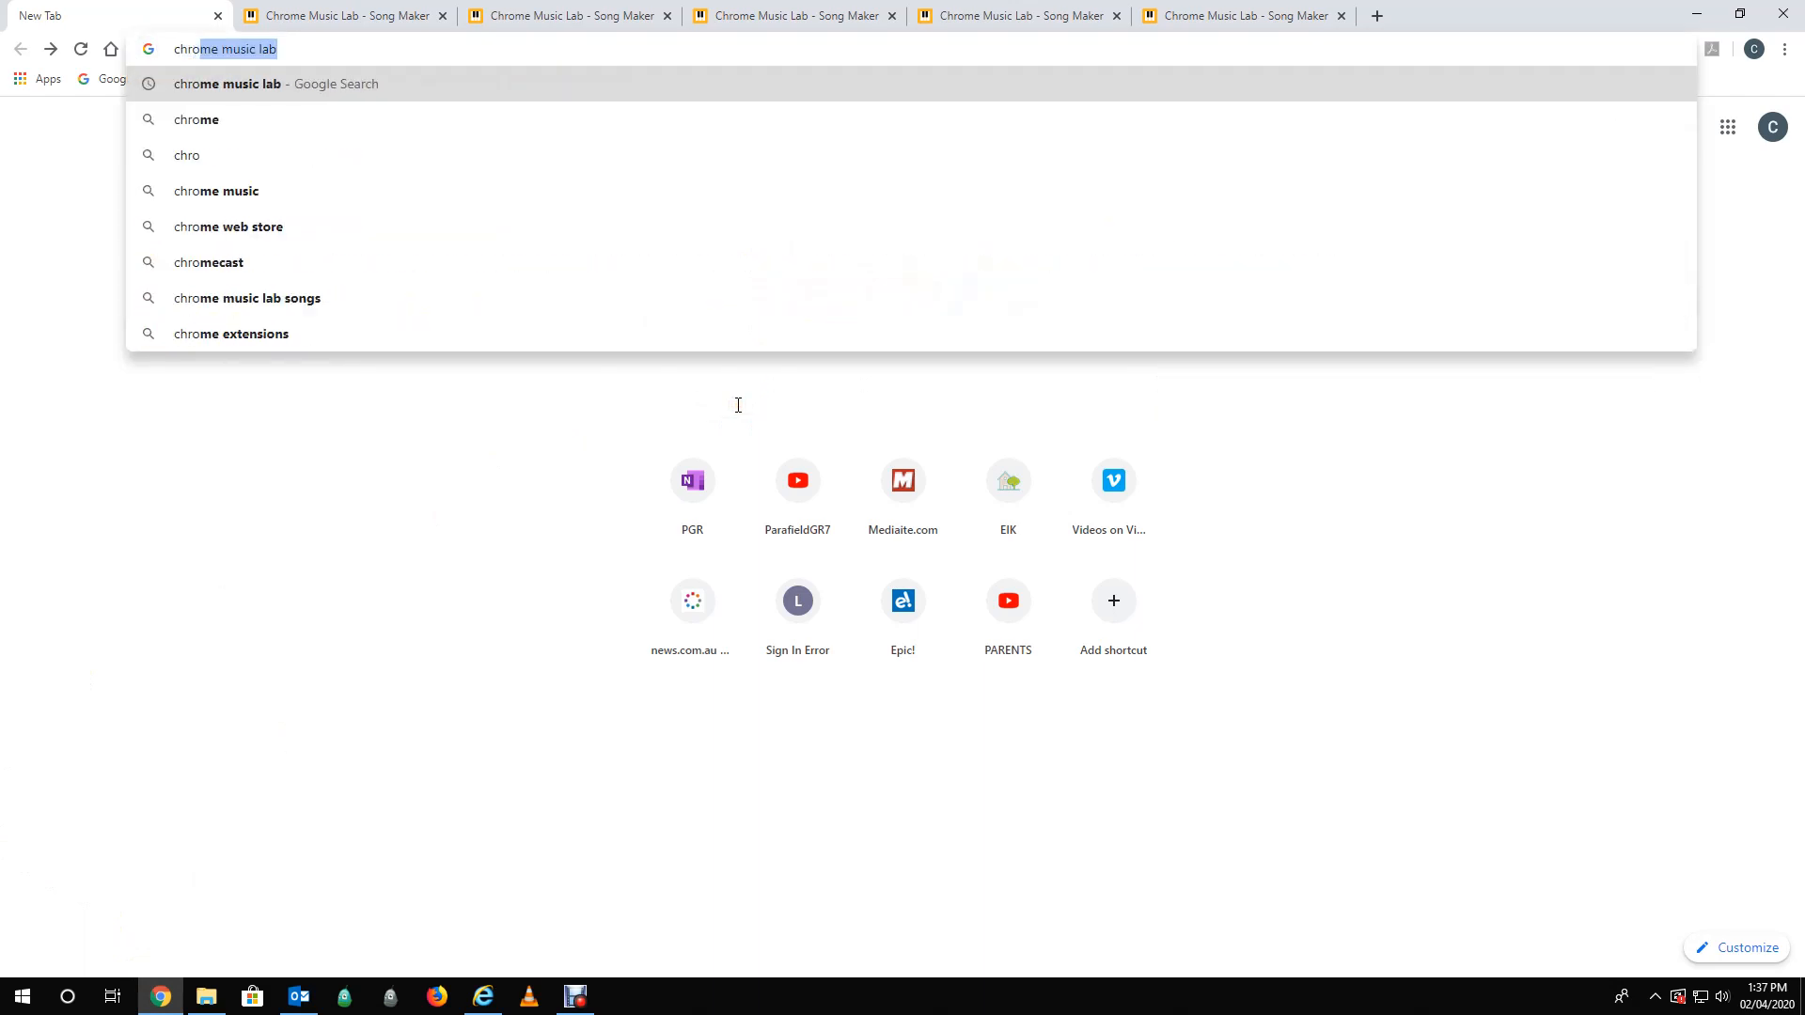
click(427, 84)
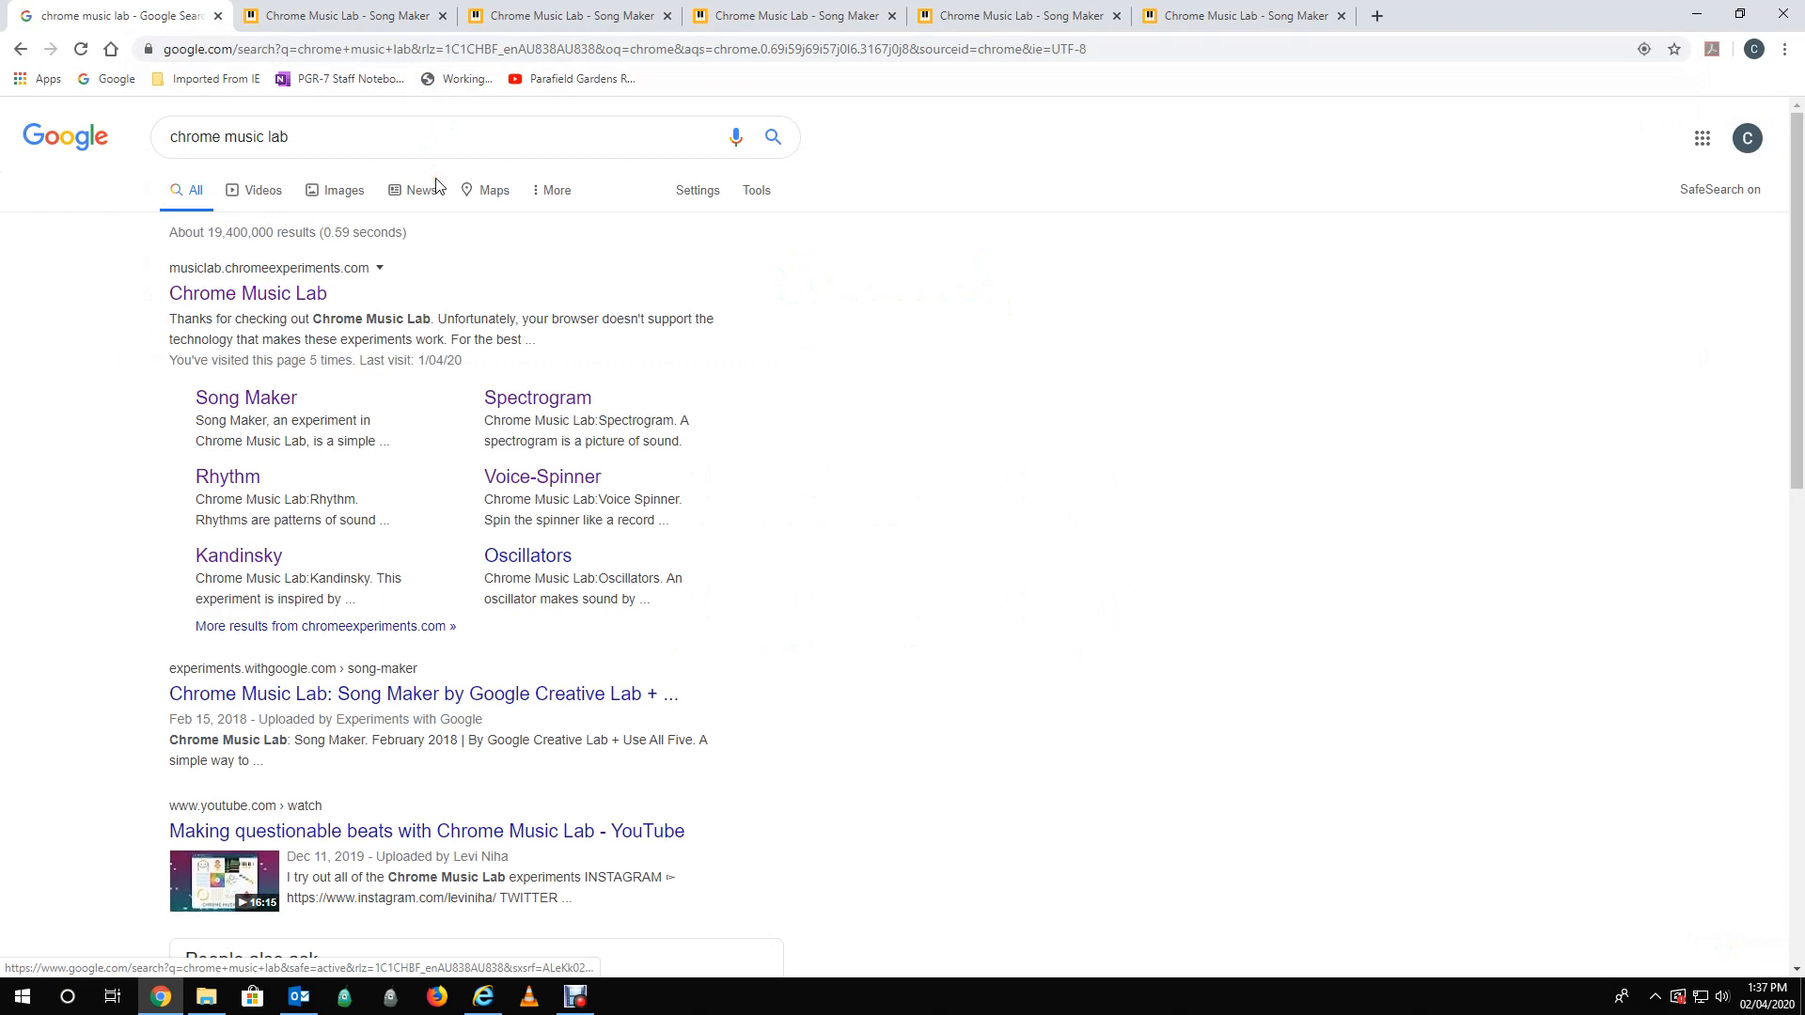
click(296, 301)
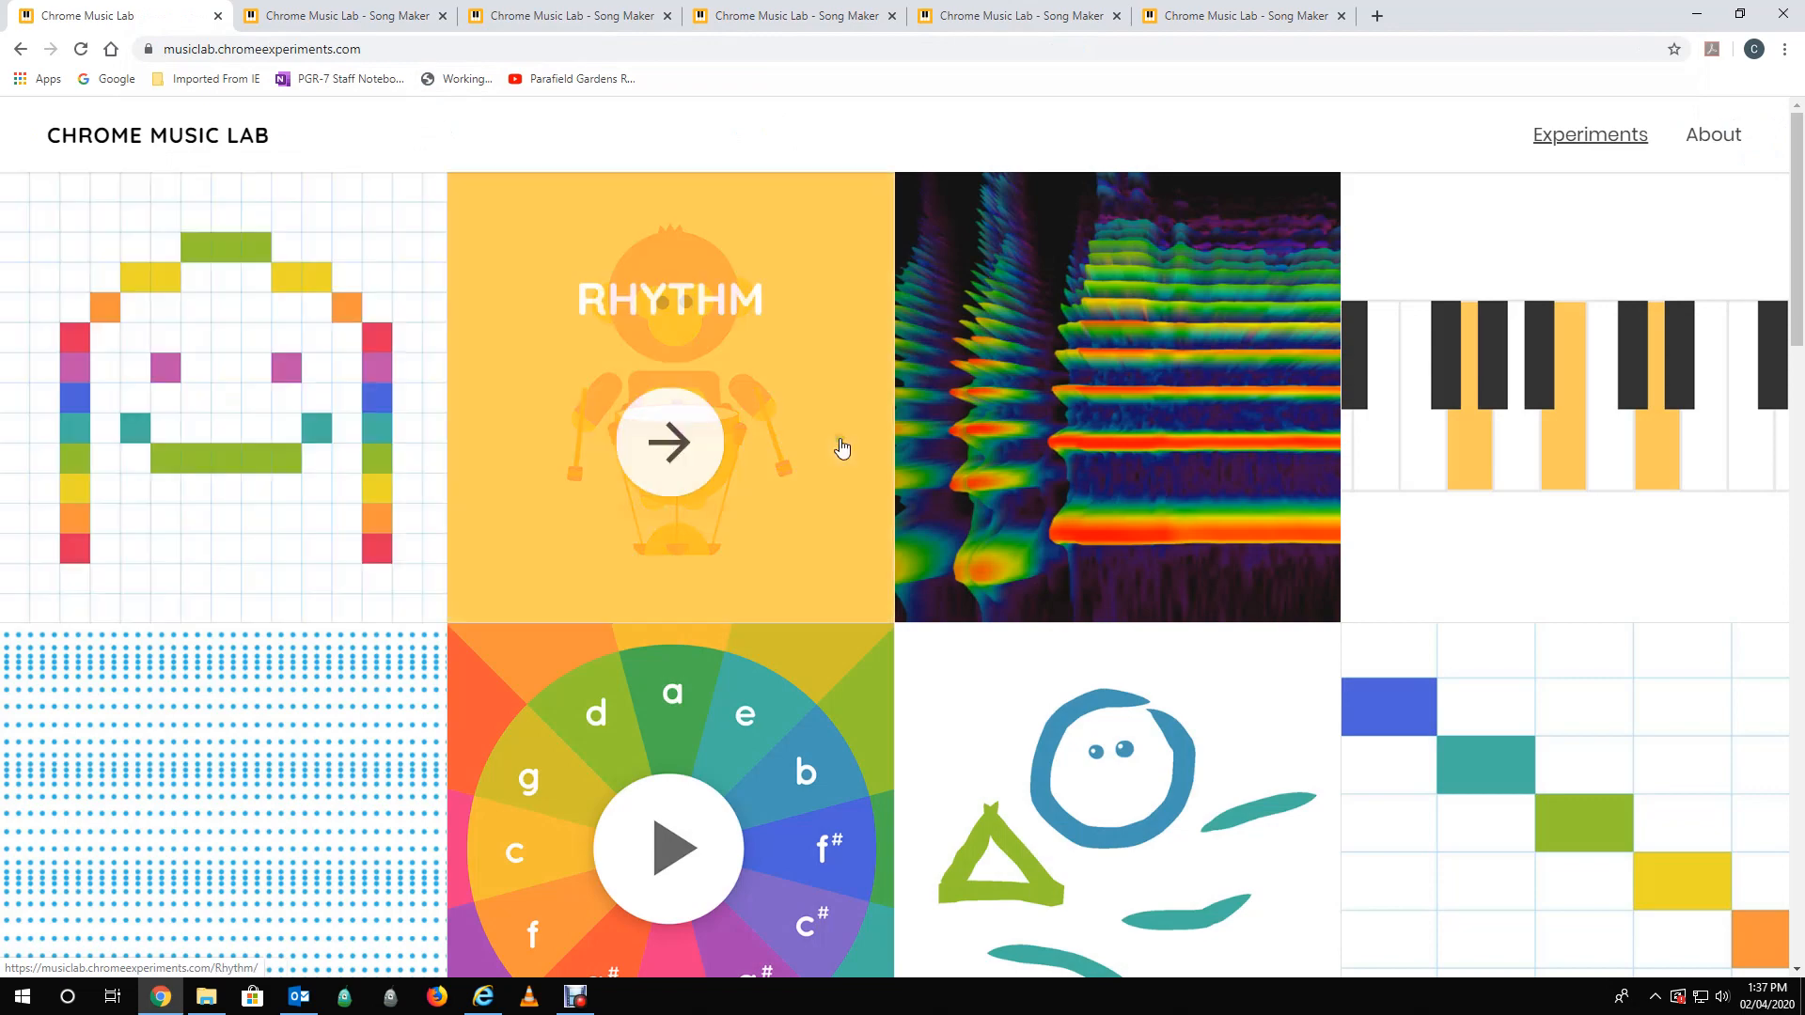
- Browse the Chrome Music Lab experiments and open Song Maker
scroll(1528, 783, down, 3)
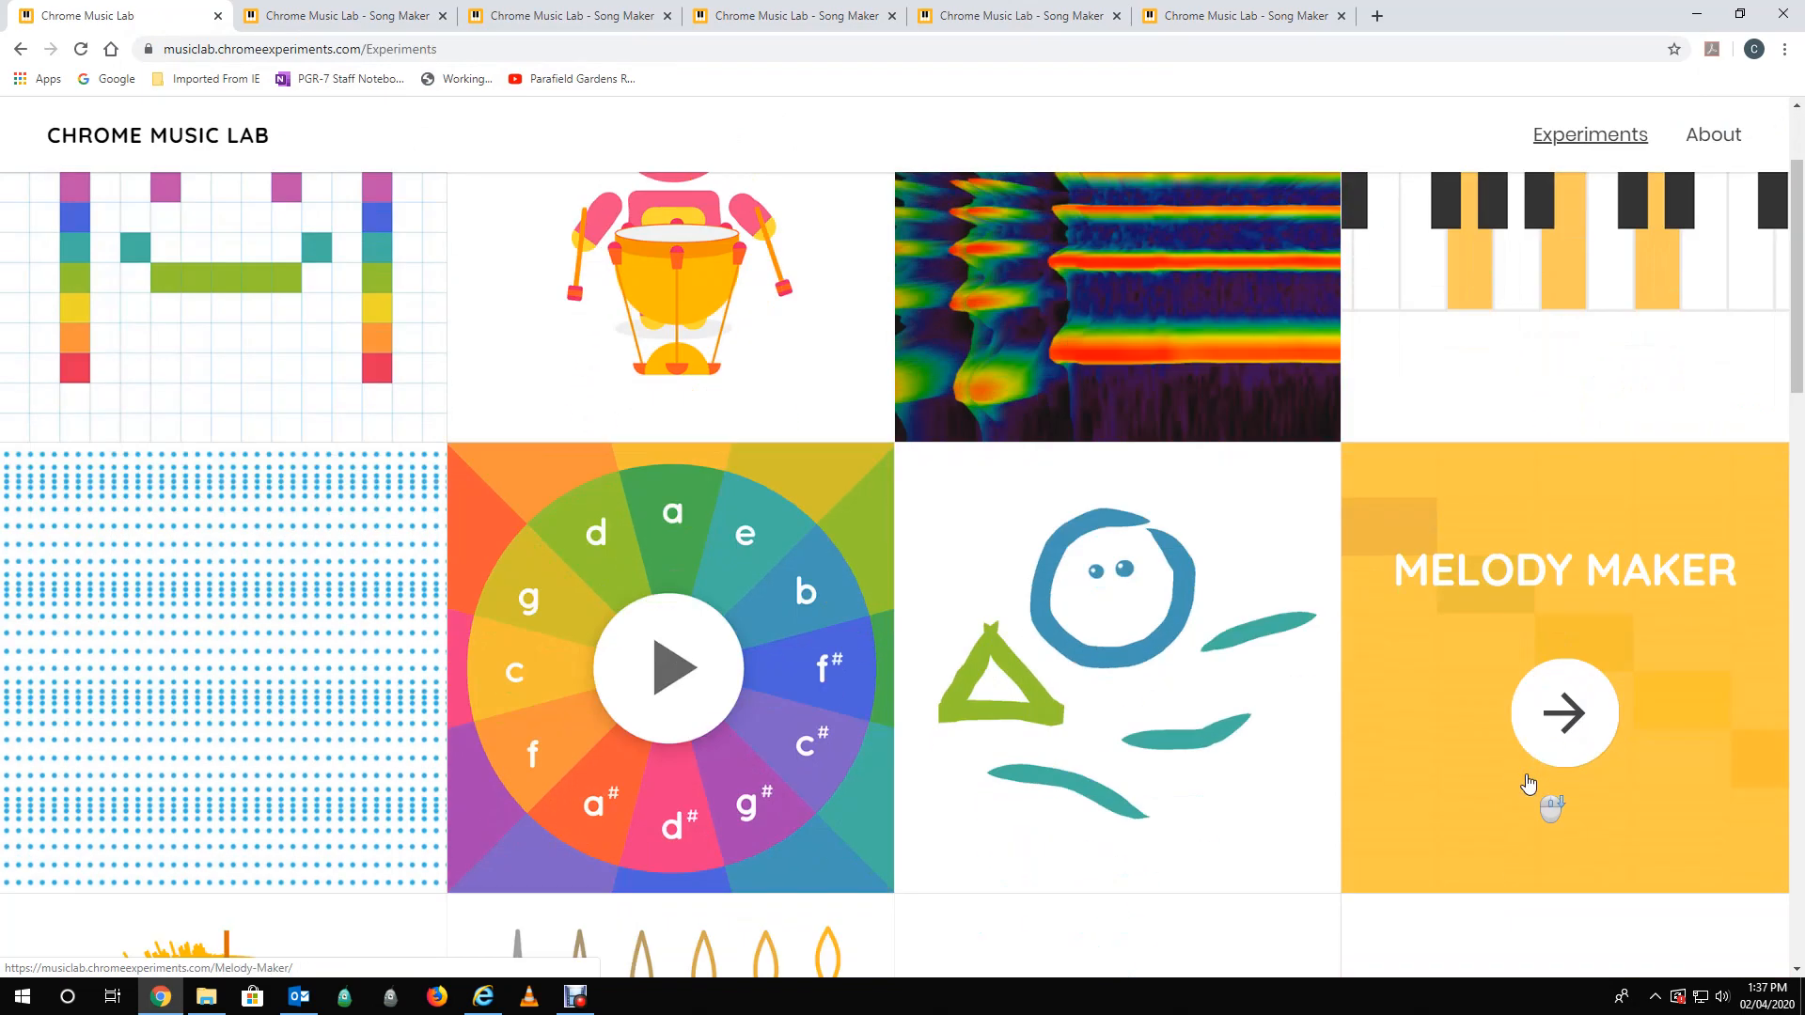
scroll(223, 697, down, 4)
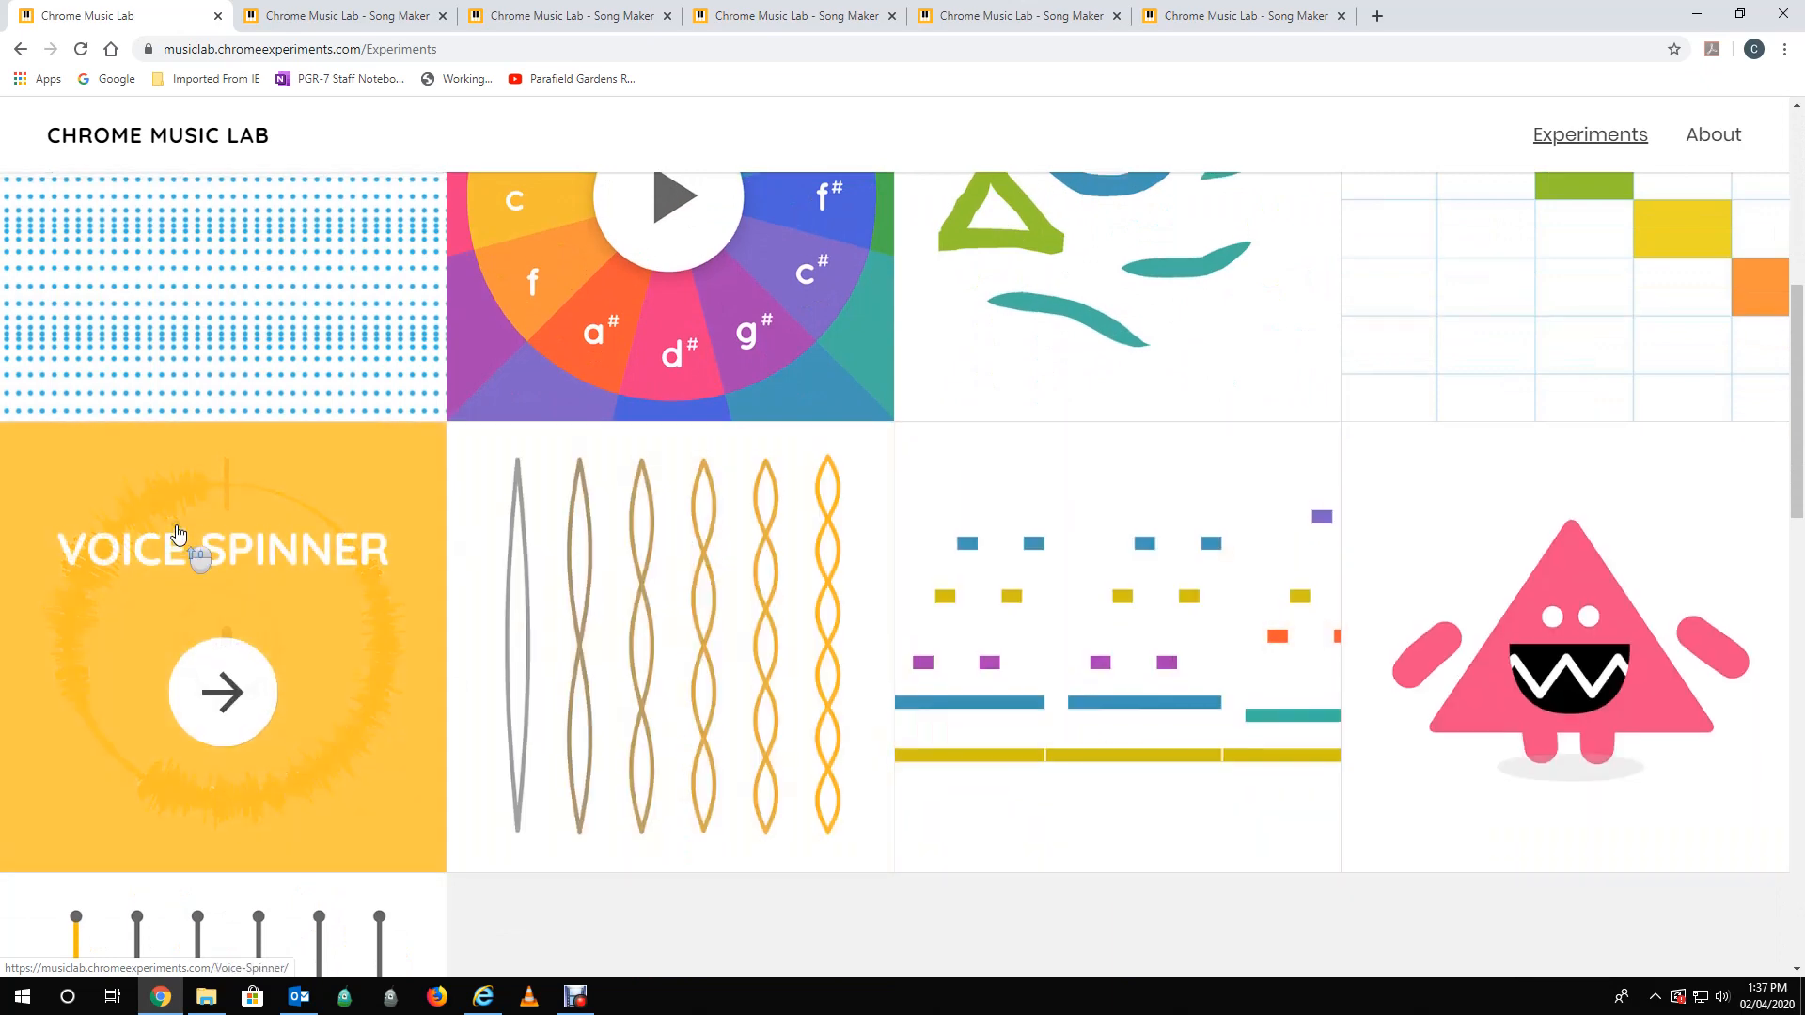
scroll(183, 531, up, 7)
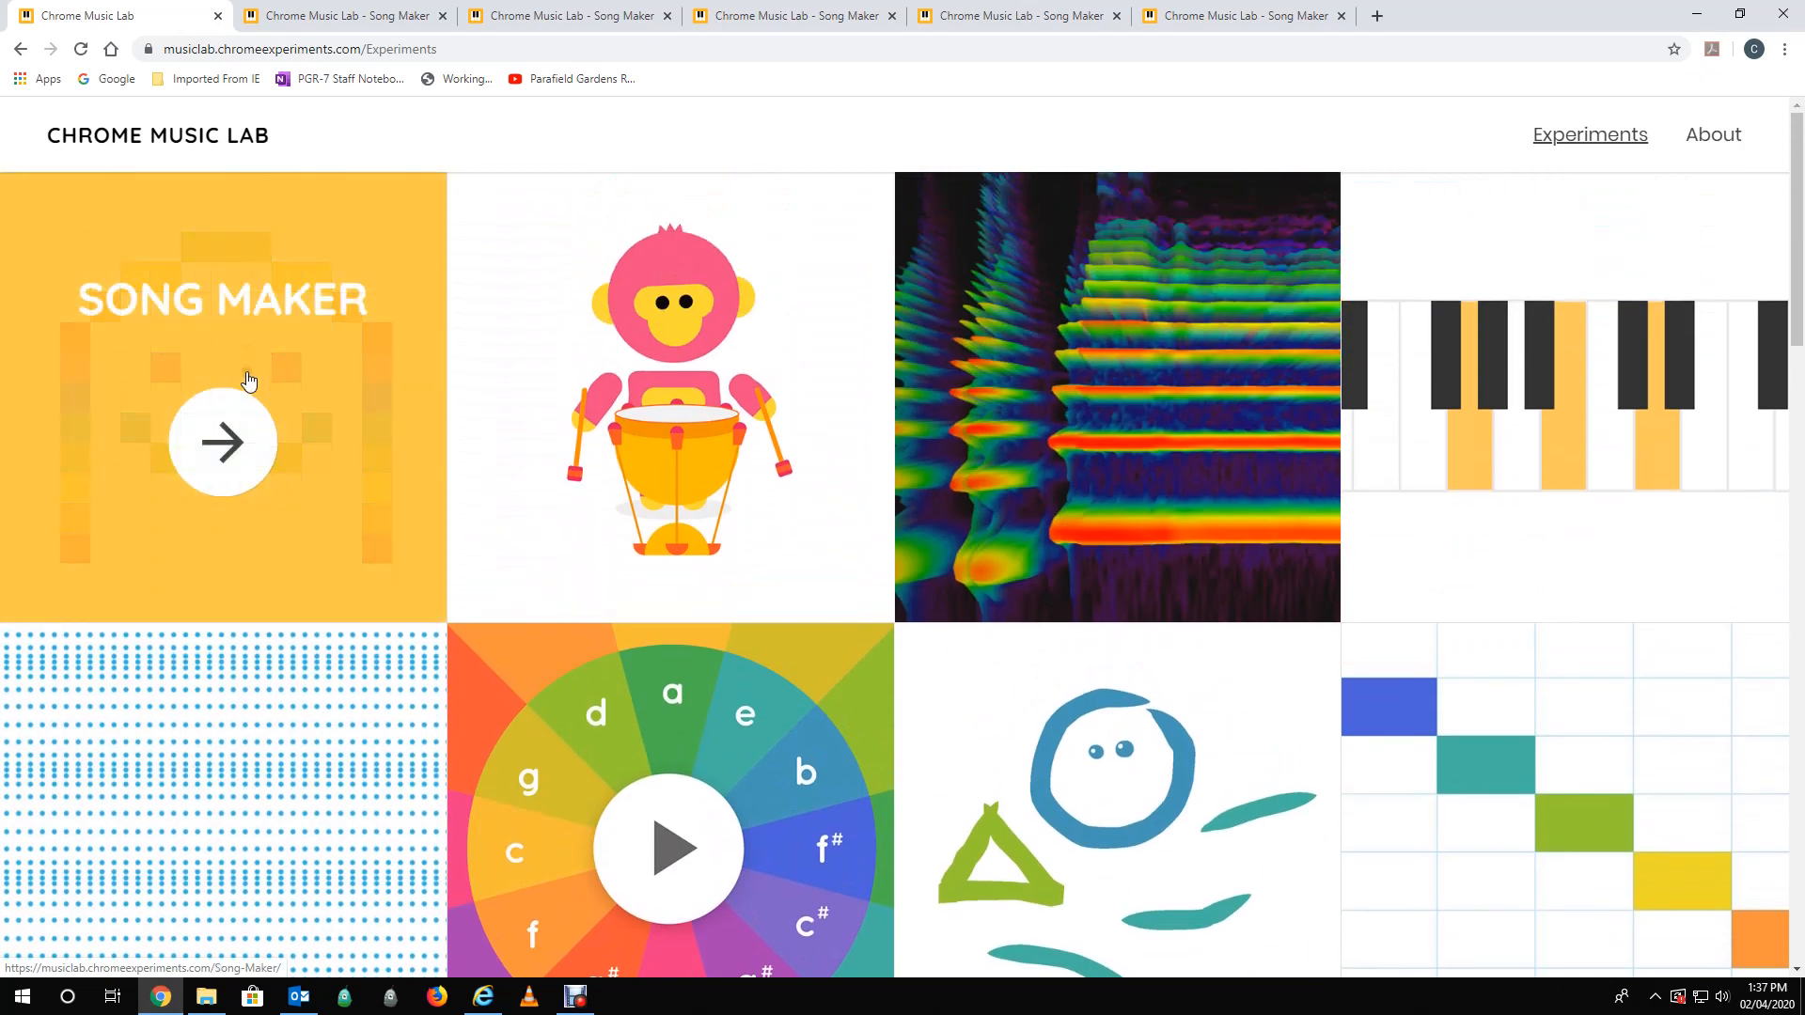
click(237, 446)
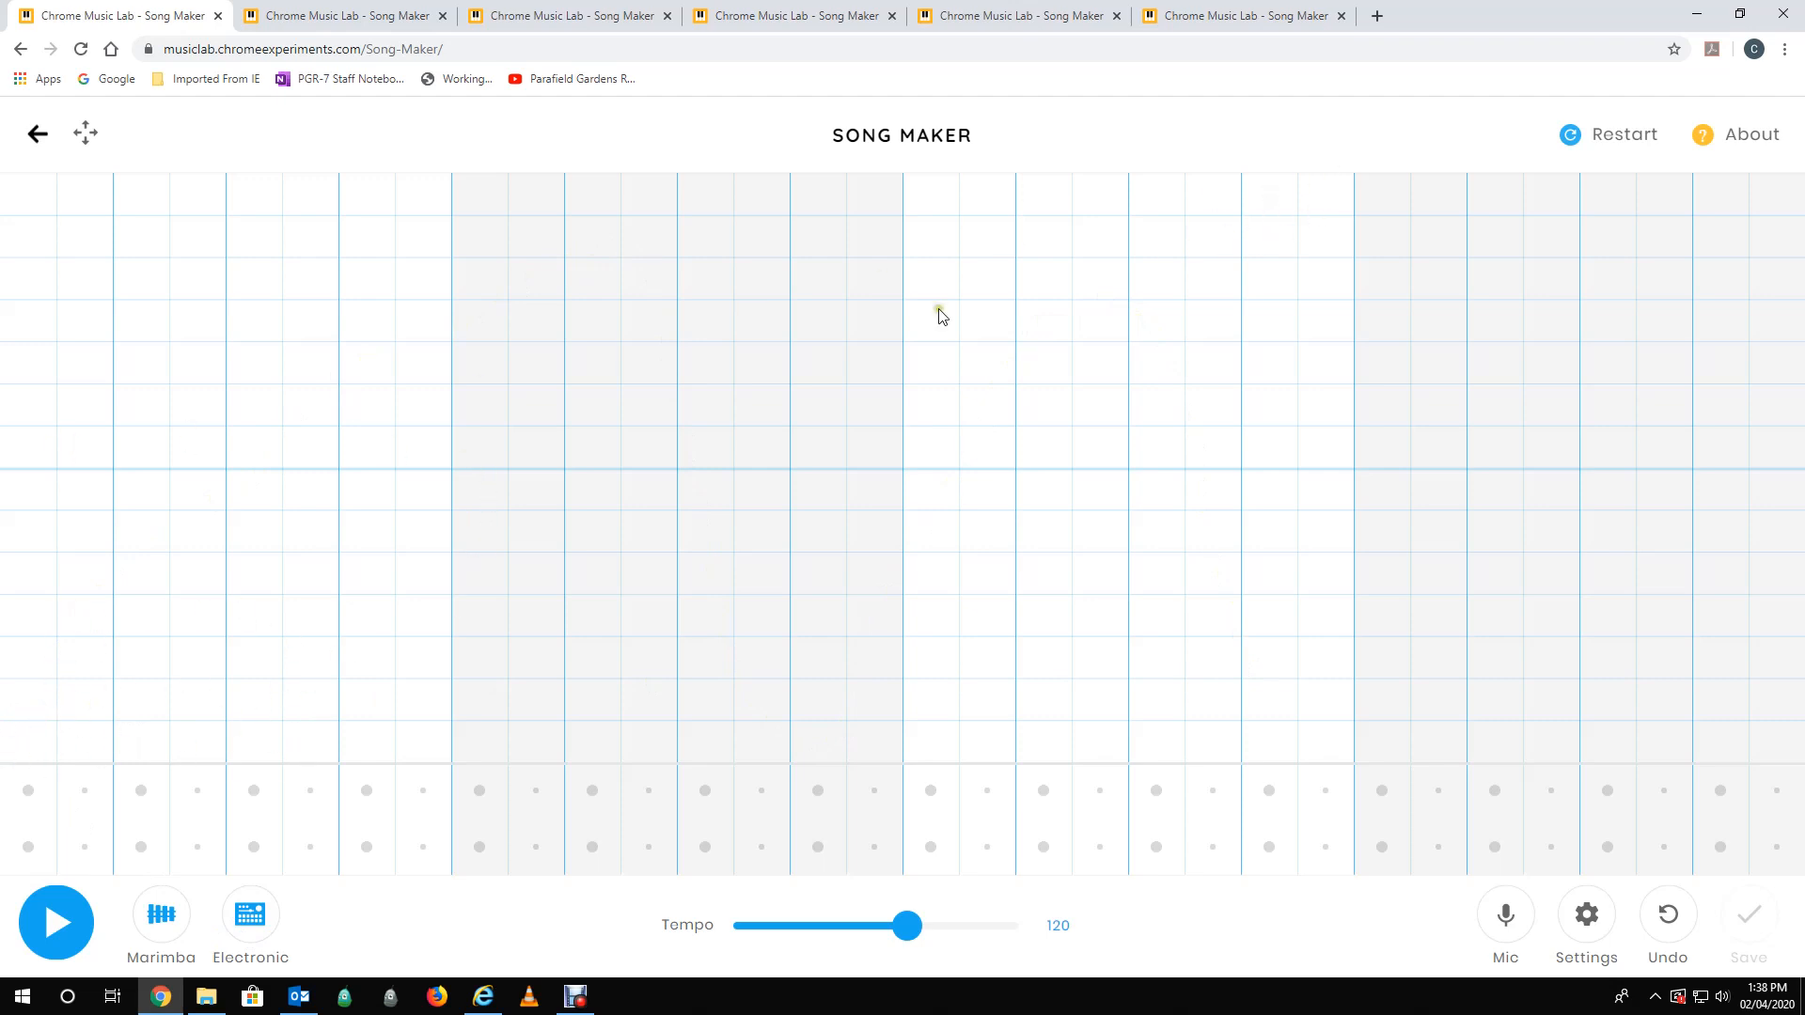
- Scribble random percussion hits and melody notes across the whole grid and play them back
mouse_move(20, 808)
mouse_down()
mouse_move(508, 855)
mouse_move(1185, 802)
mouse_move(1624, 819)
mouse_up()
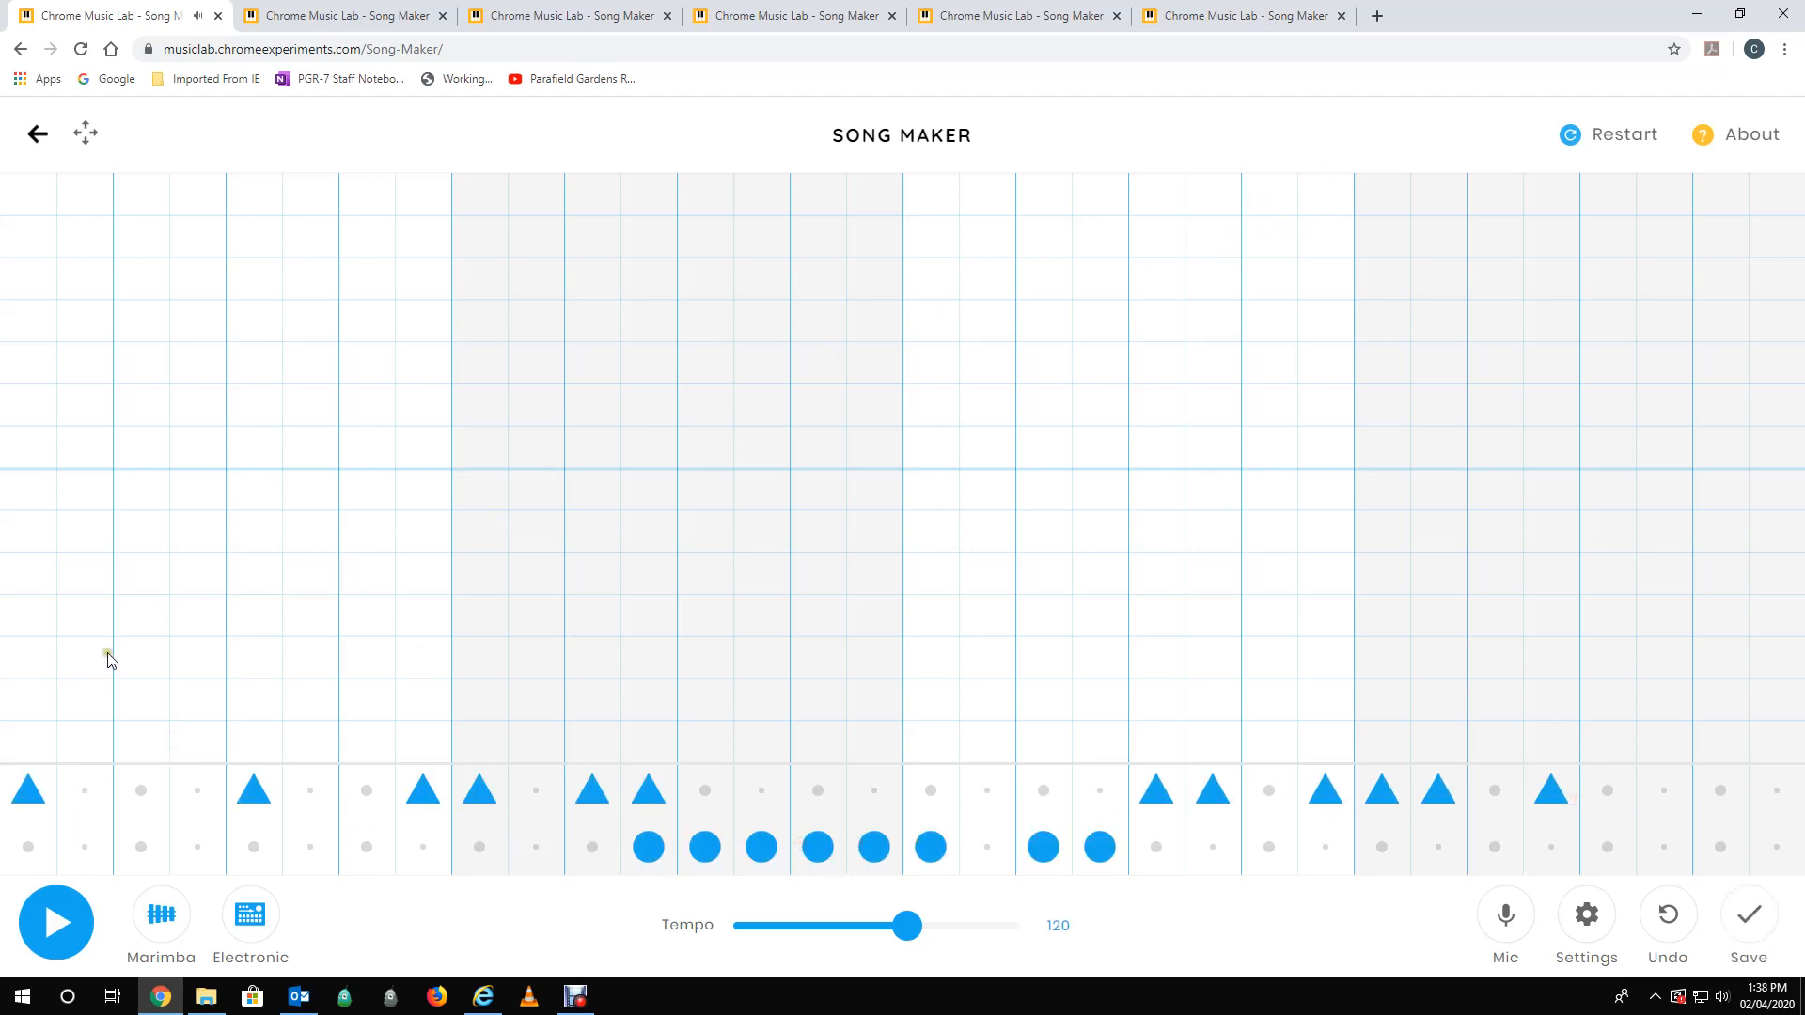
drag(105, 658, 381, 207)
mouse_move(402, 314)
mouse_down()
mouse_move(588, 371)
mouse_move(818, 749)
mouse_move(1164, 476)
mouse_move(1787, 535)
mouse_up()
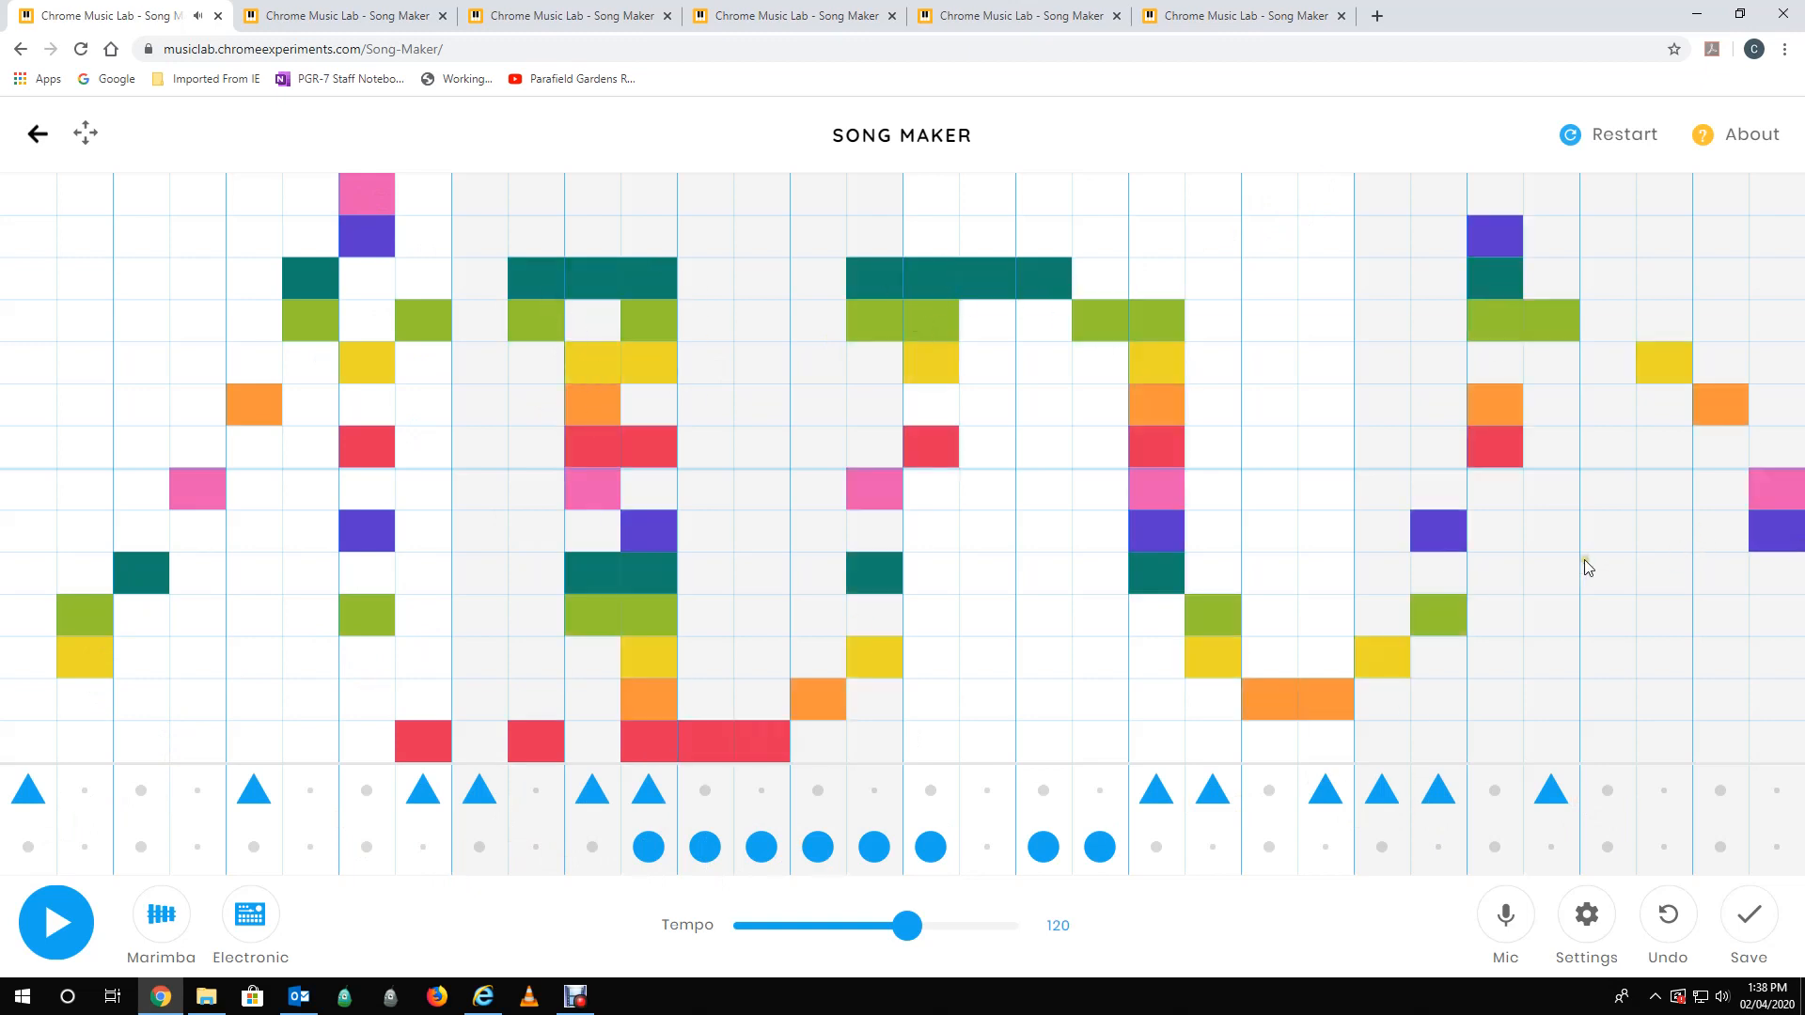
click(50, 948)
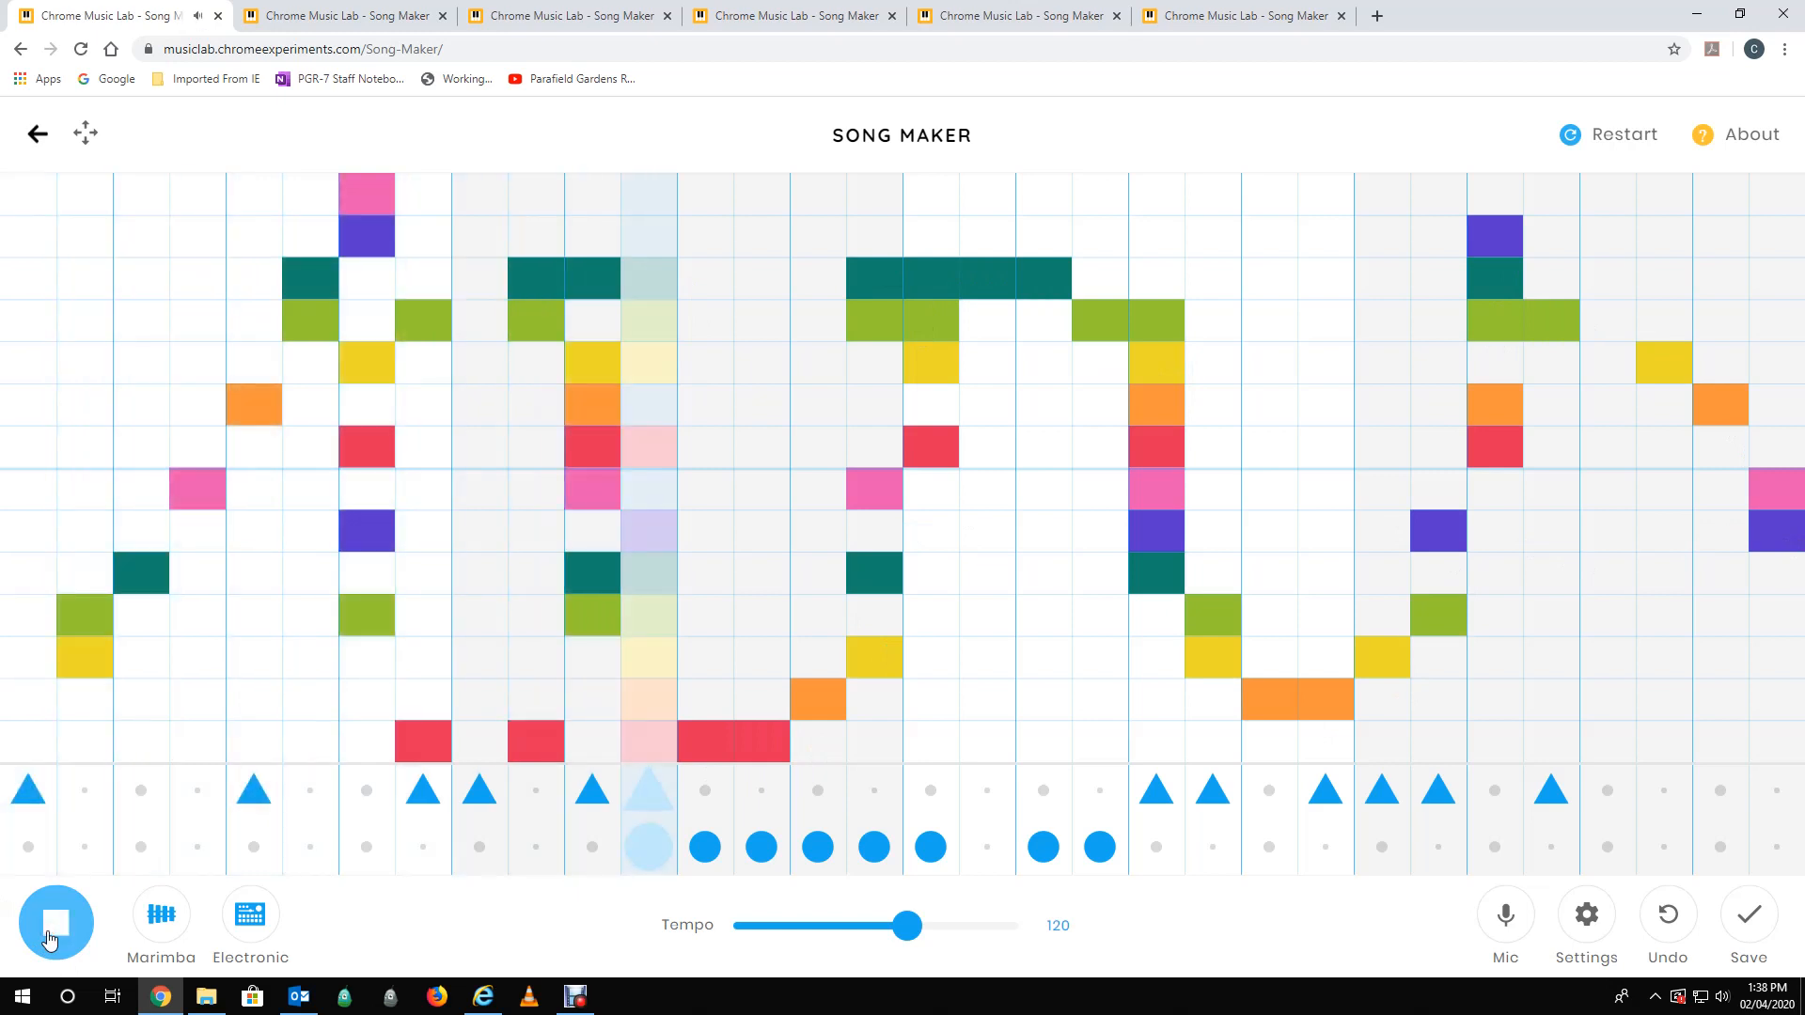
click(84, 928)
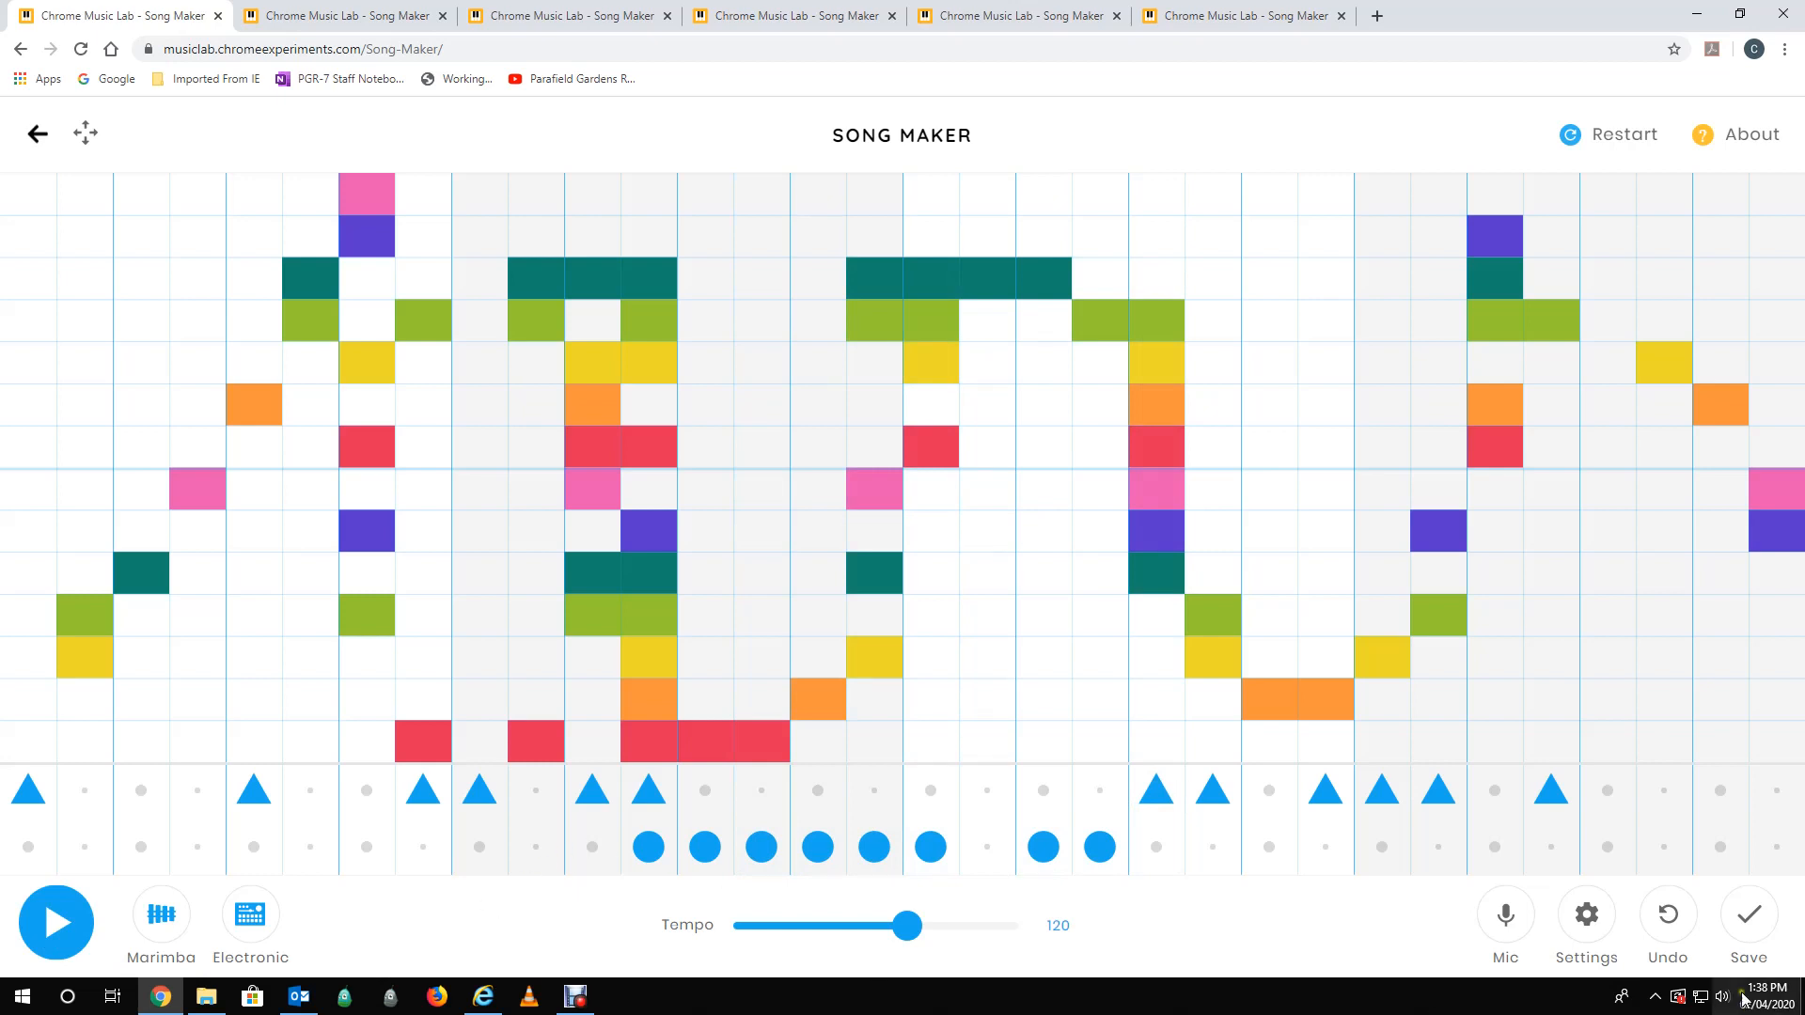
- Undo all the scribbled melody notes and percussion hits until the grid is empty
click(1670, 917)
click(1670, 917)
click(1670, 917)
click(1671, 916)
click(1670, 917)
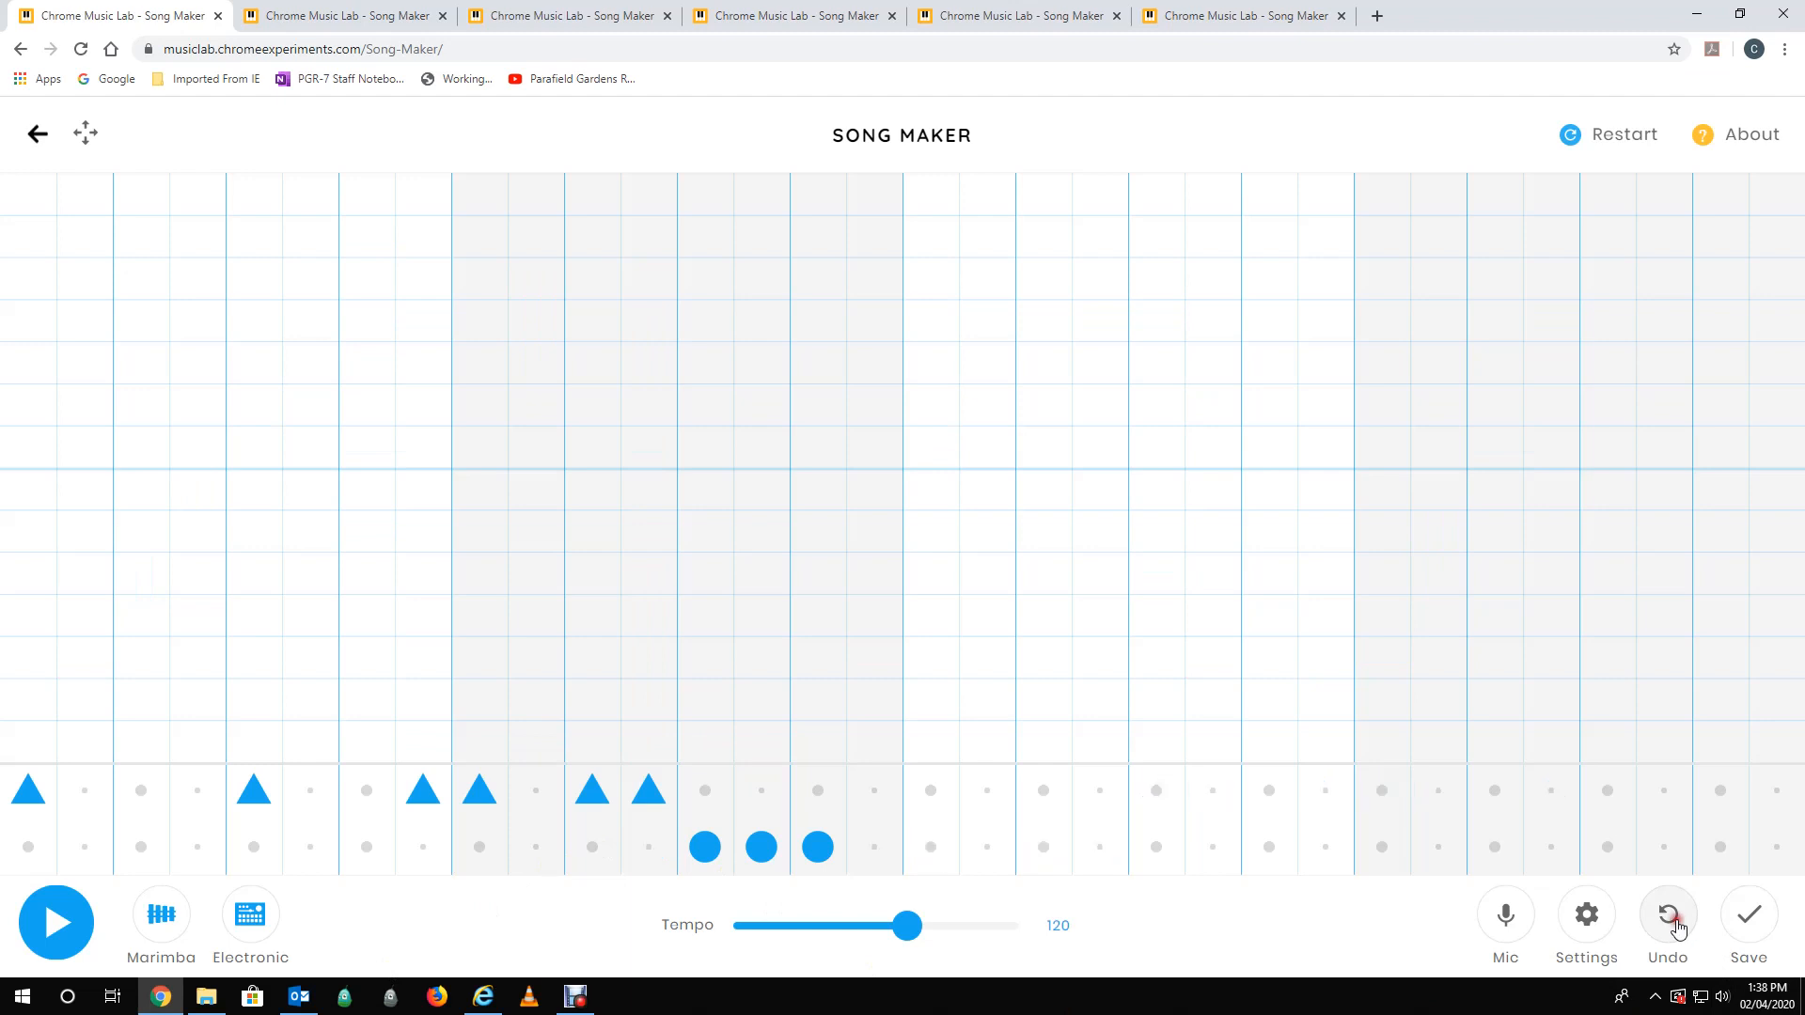
click(1670, 917)
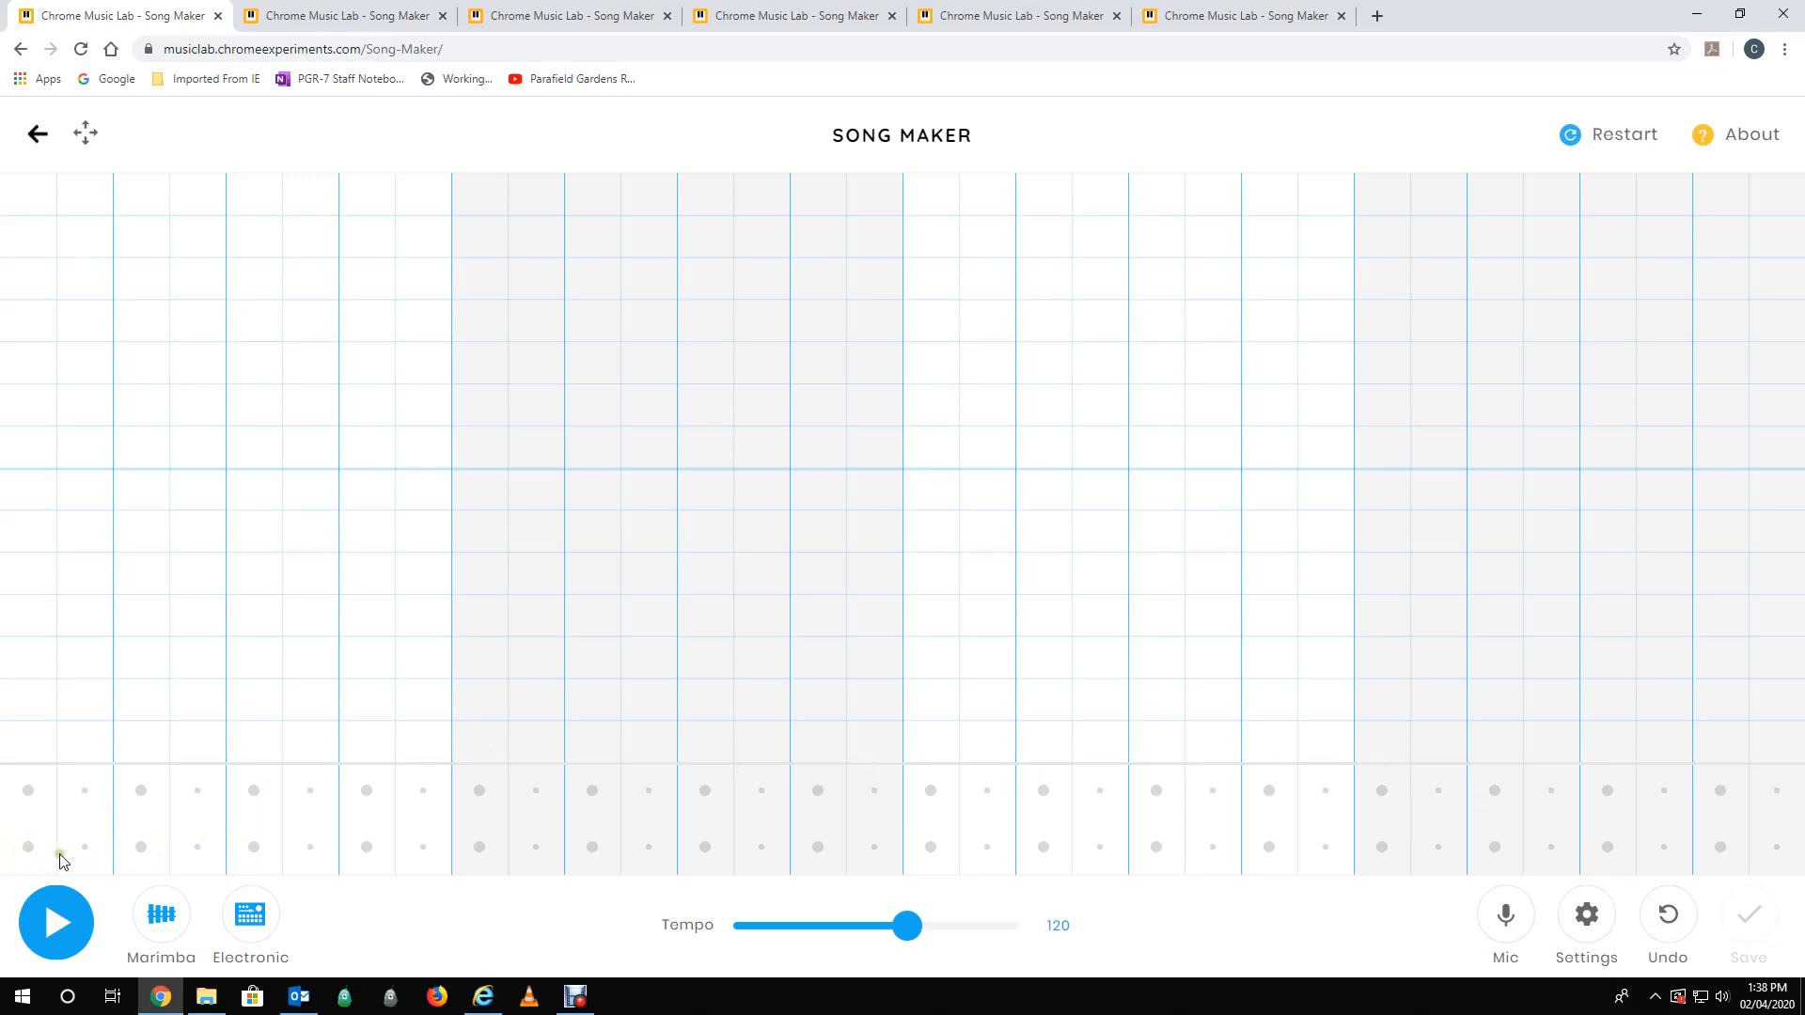
- Place a circle drum hit on every main beat of the lower percussion row across all four bars
click(28, 847)
click(141, 847)
click(254, 847)
click(365, 847)
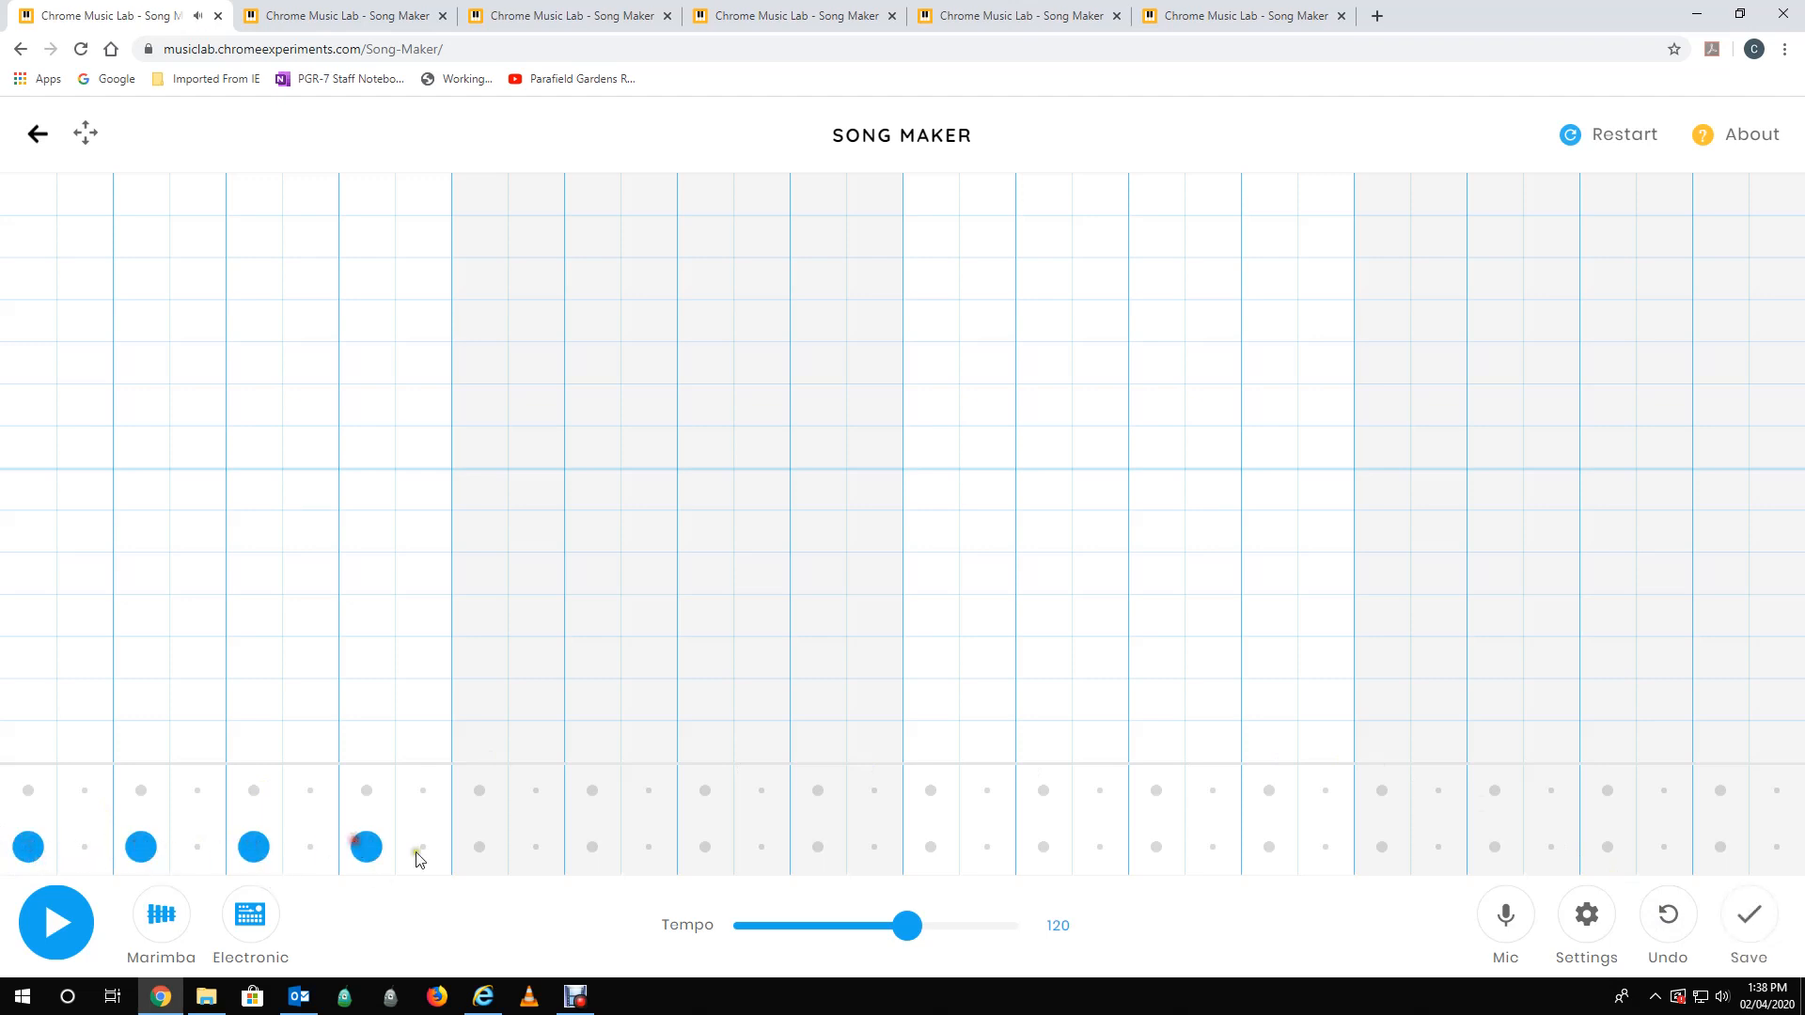
click(590, 847)
click(707, 846)
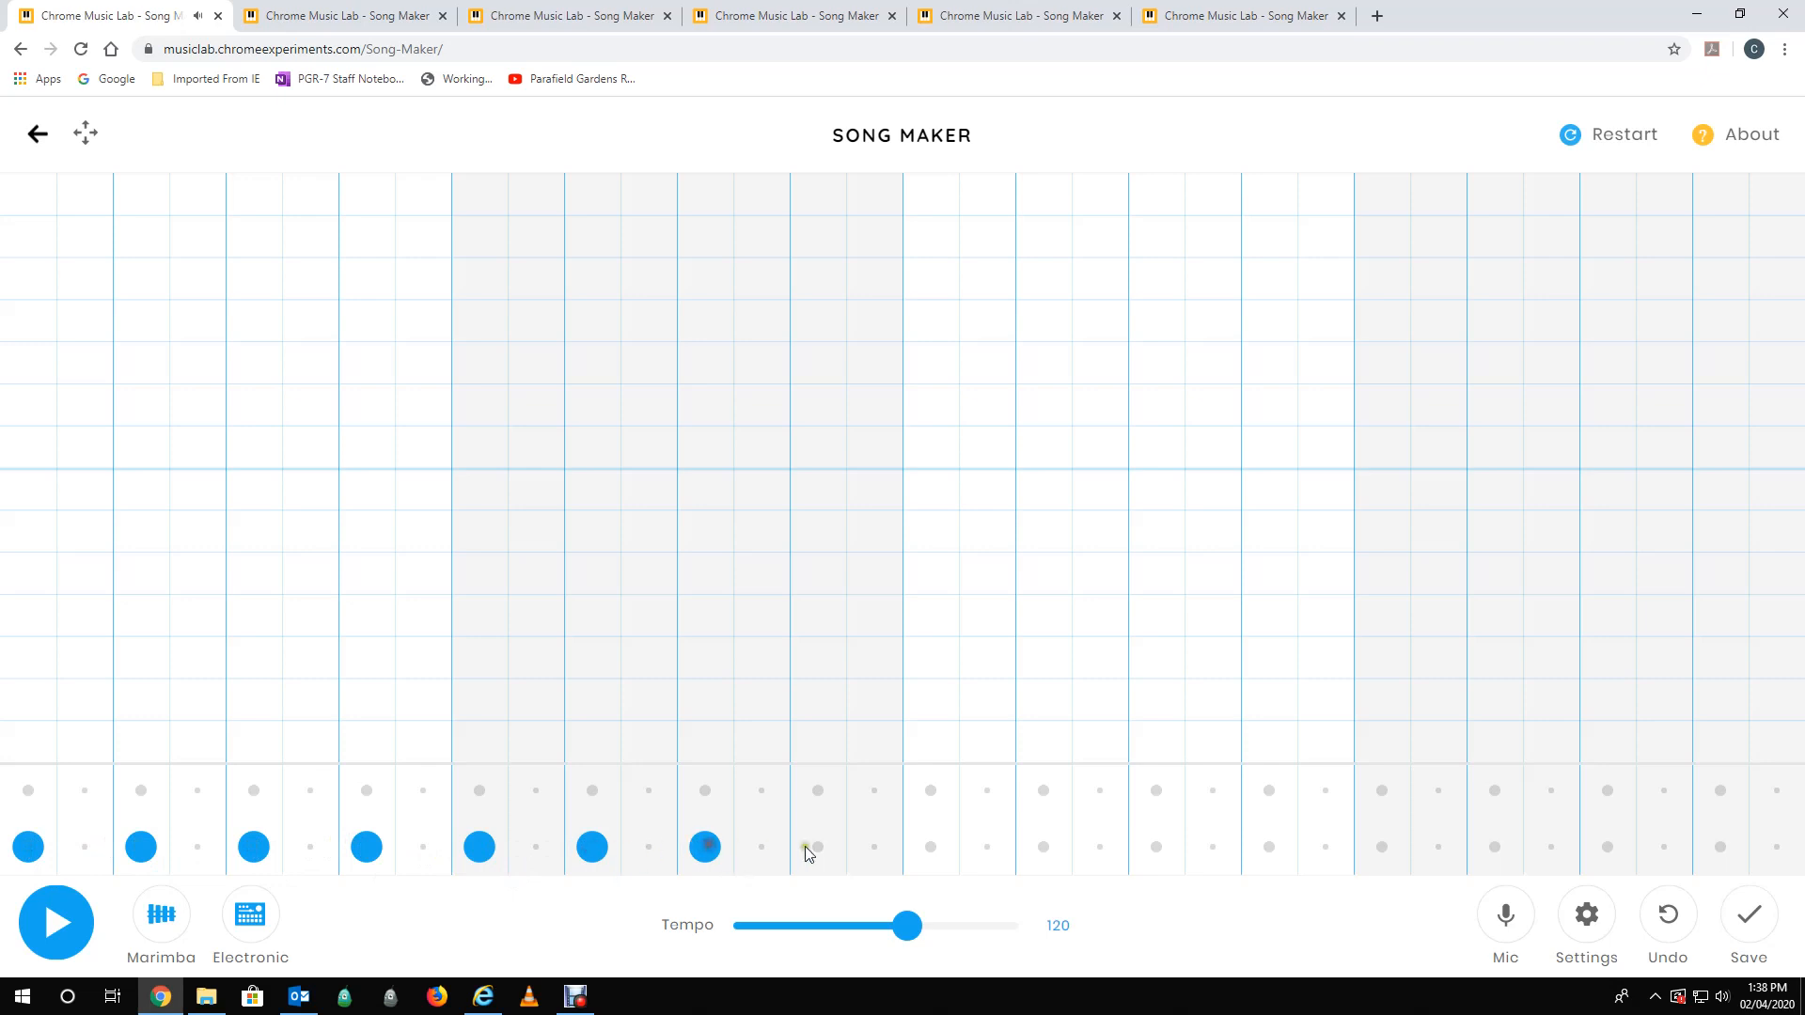
click(930, 847)
click(1044, 847)
click(1157, 847)
click(1269, 847)
click(1382, 847)
click(1495, 847)
click(1610, 848)
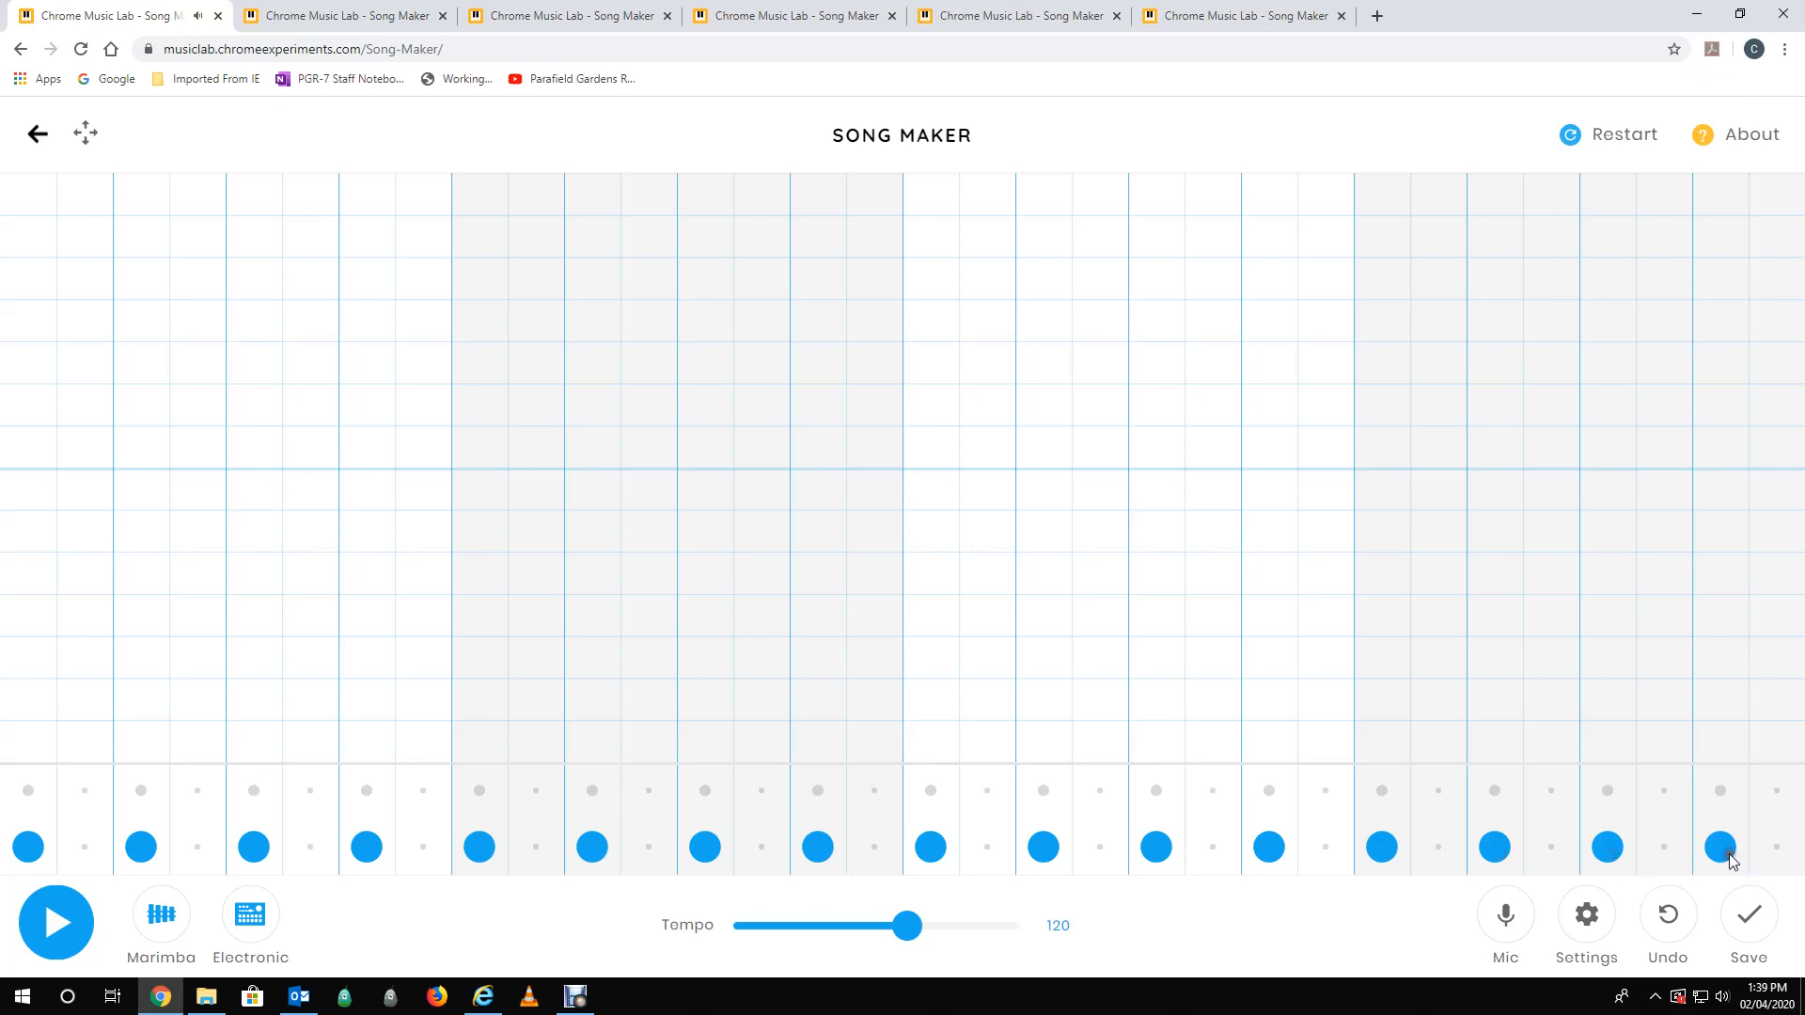
- Play the drum beat and set the tempo to 126
click(57, 924)
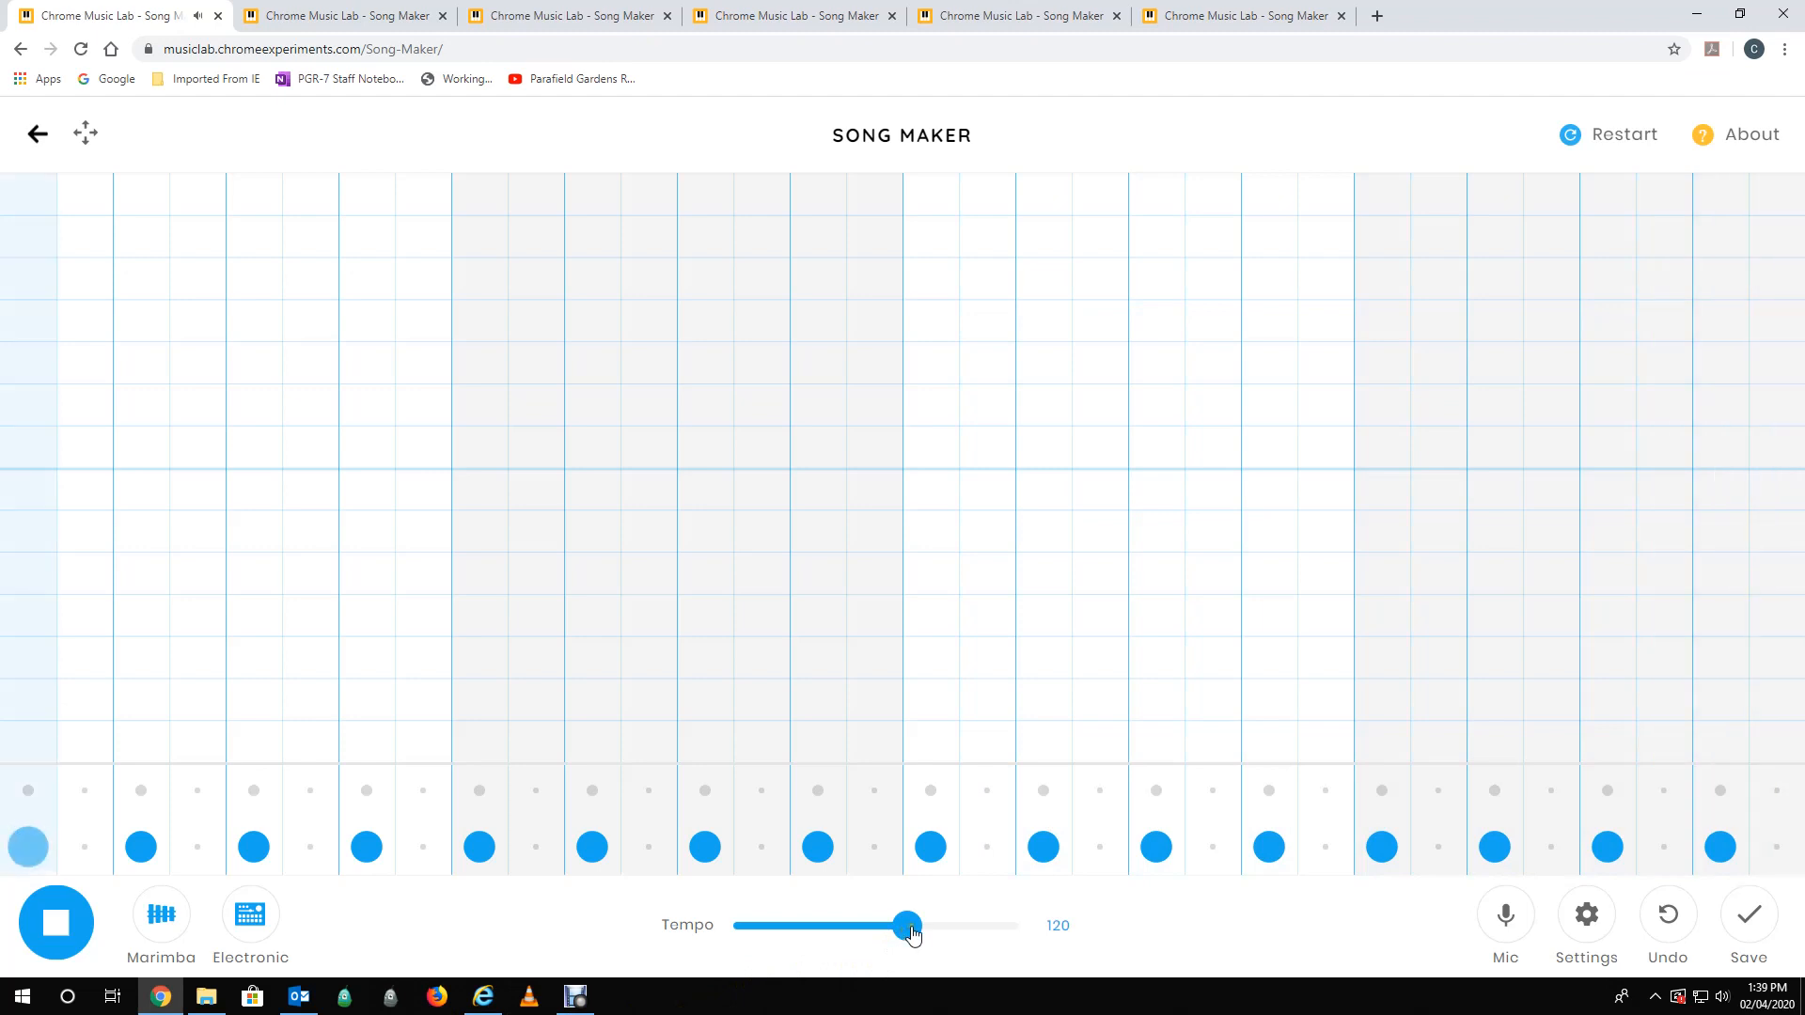
mouse_move(912, 930)
mouse_down()
mouse_move(1016, 931)
mouse_move(822, 950)
mouse_move(916, 928)
mouse_up()
click(49, 930)
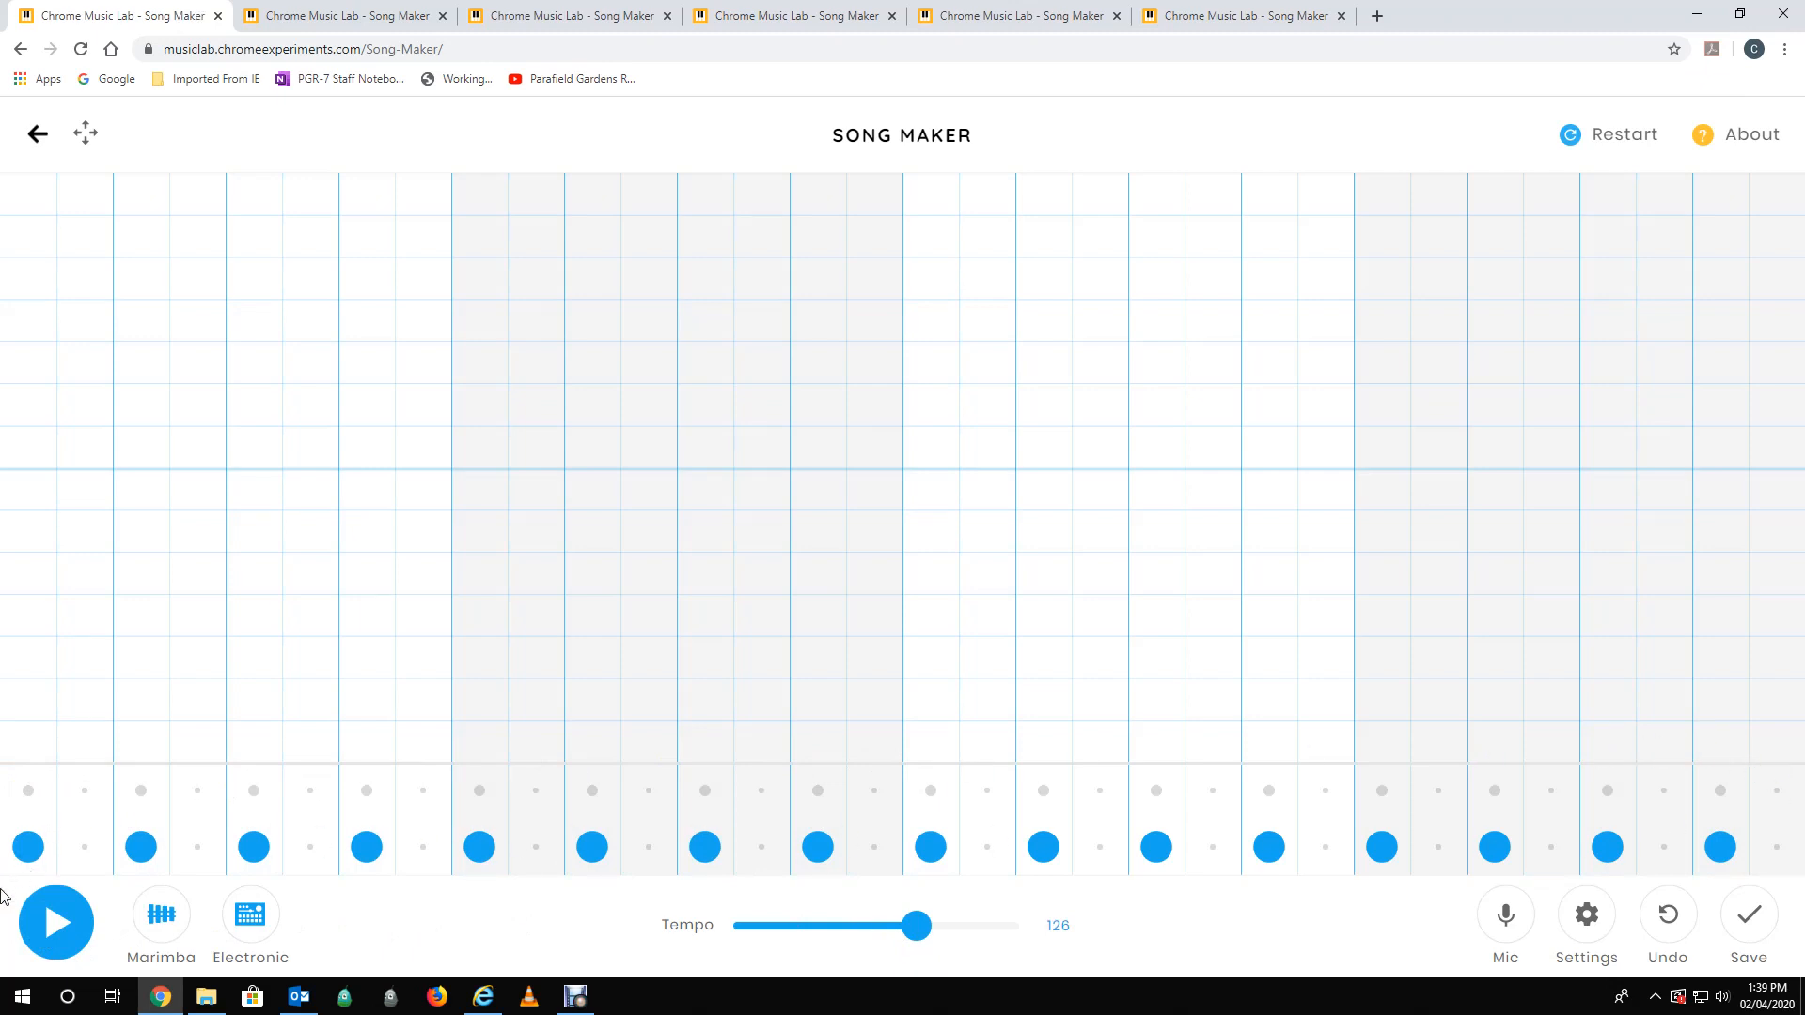
- Add triangle hits on beats 2 and 4 of each bar, with four consecutive half-beat hits ending bar four, and play the beat
click(142, 791)
click(368, 795)
click(598, 795)
click(820, 799)
click(1043, 797)
click(1275, 795)
click(1496, 793)
click(1611, 795)
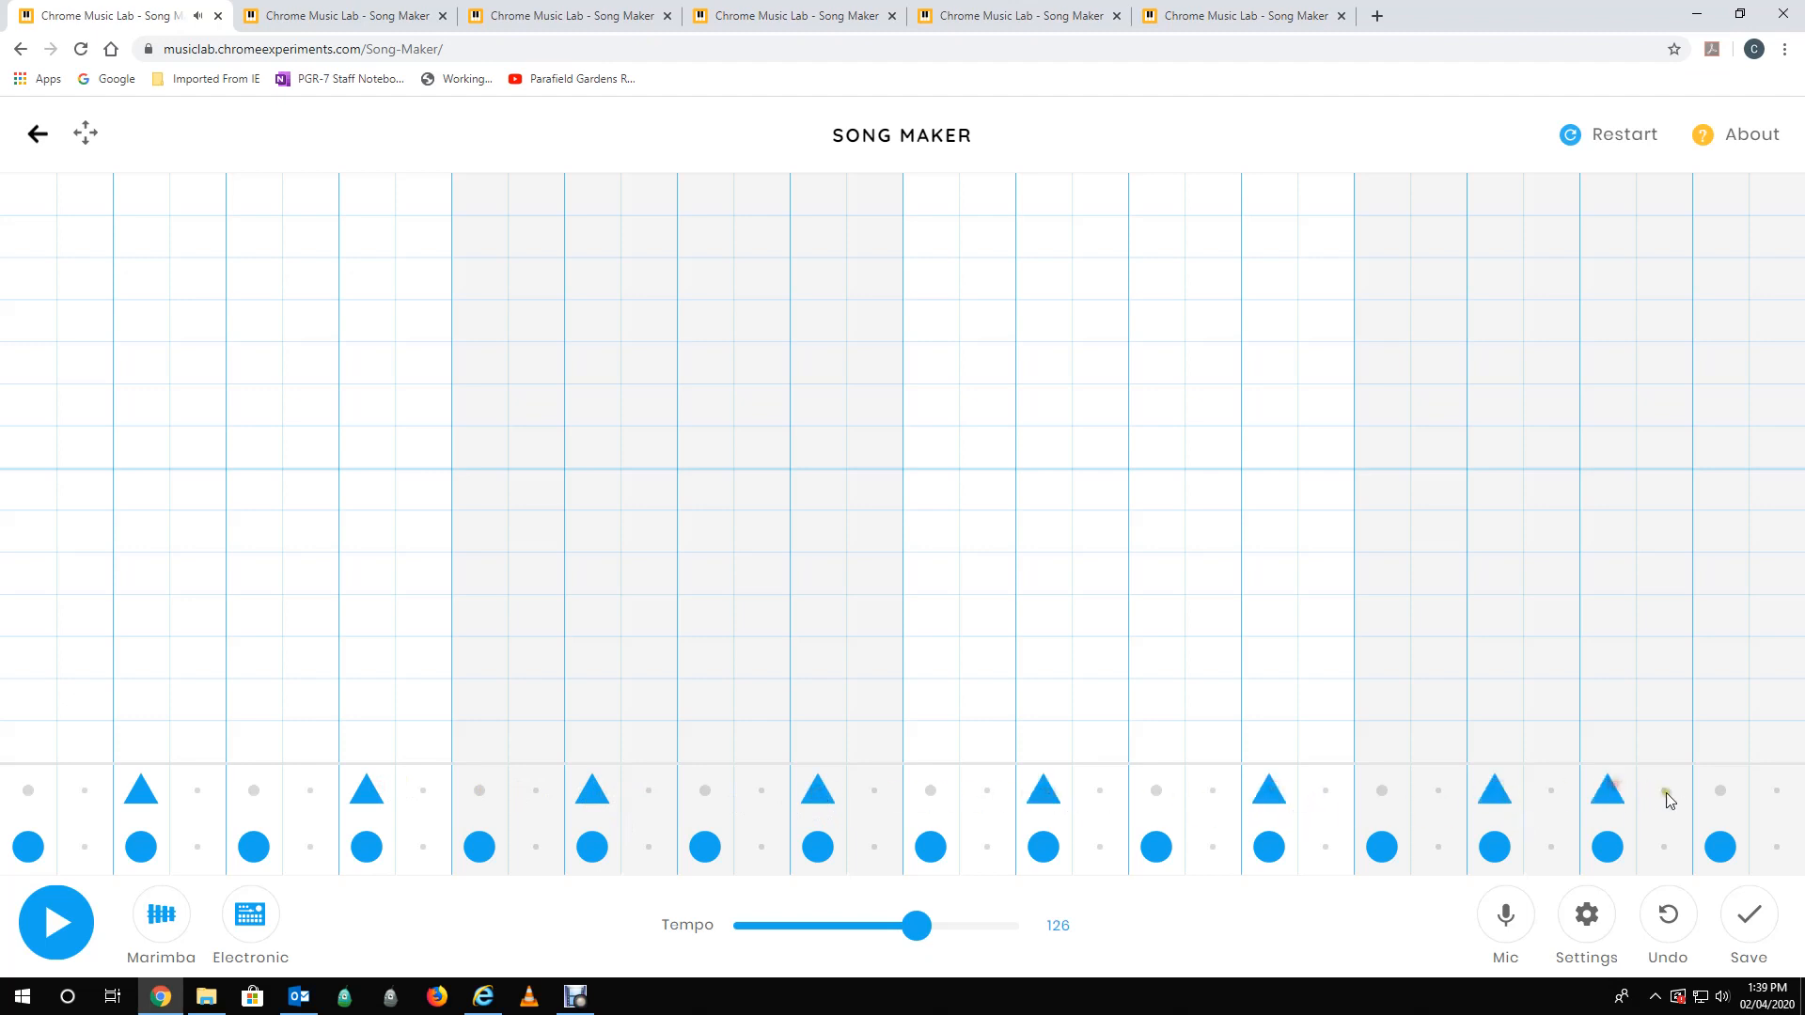
click(1775, 795)
click(80, 940)
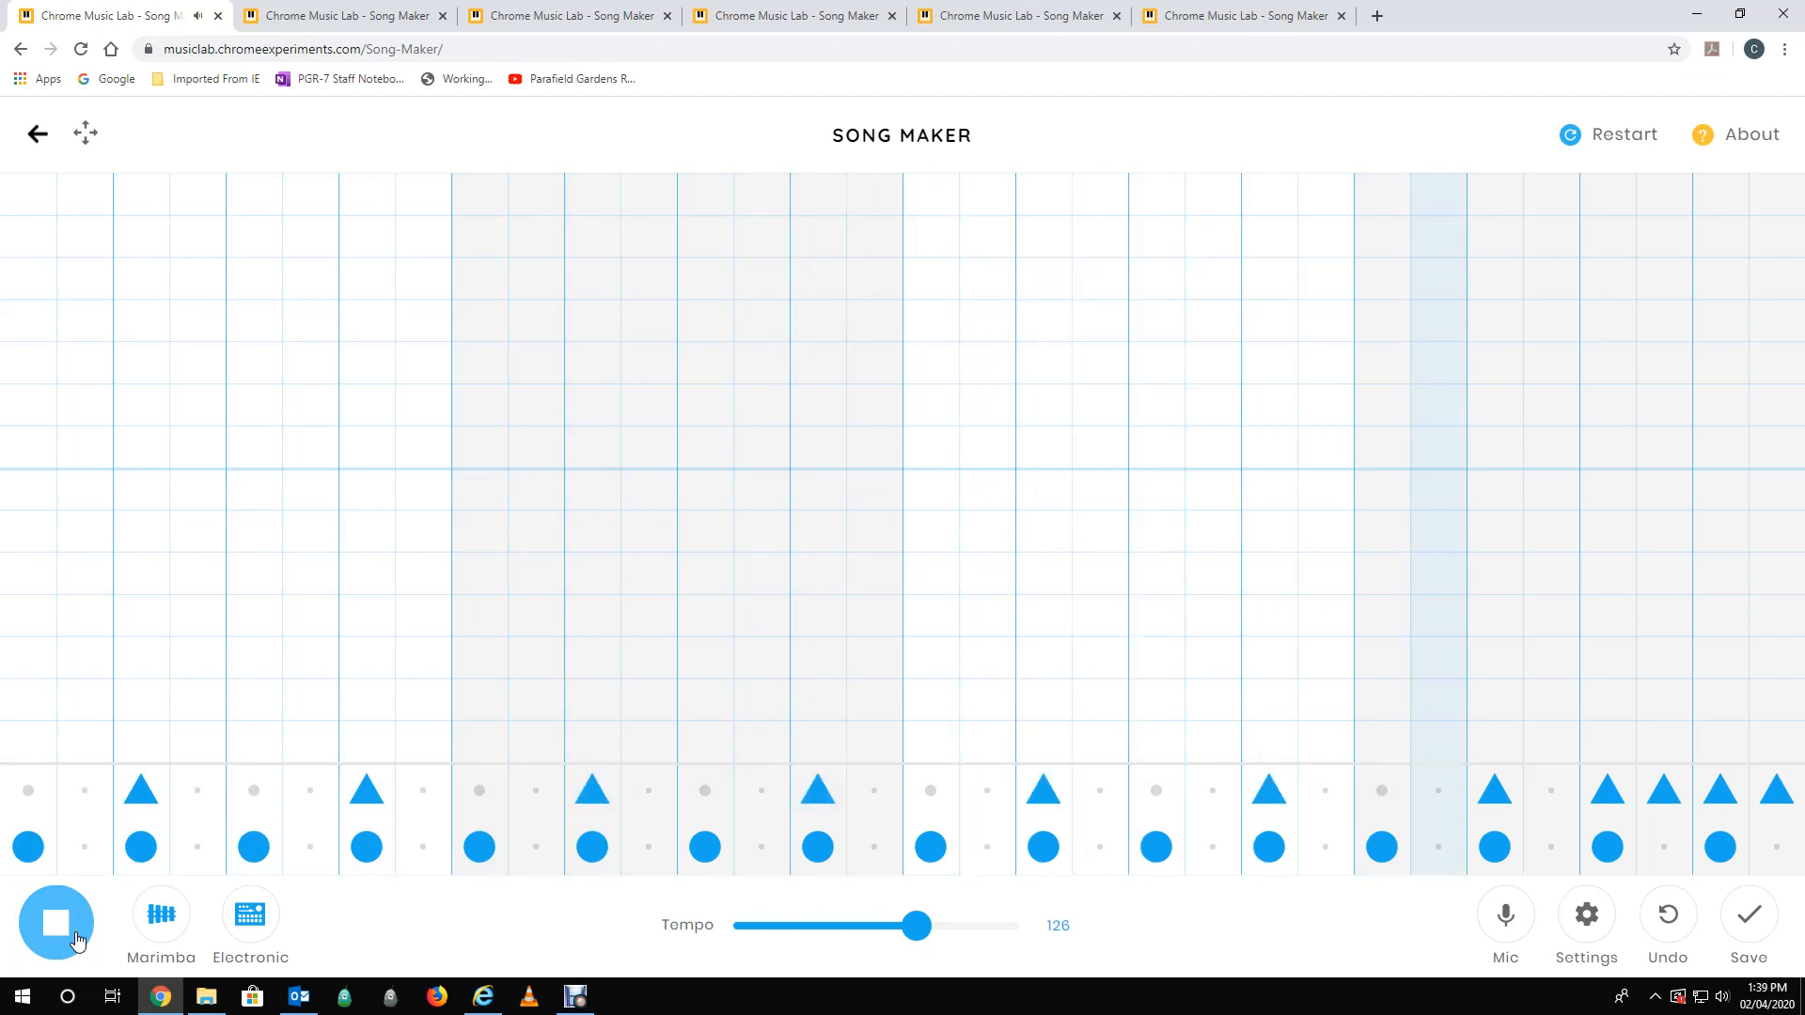
click(78, 940)
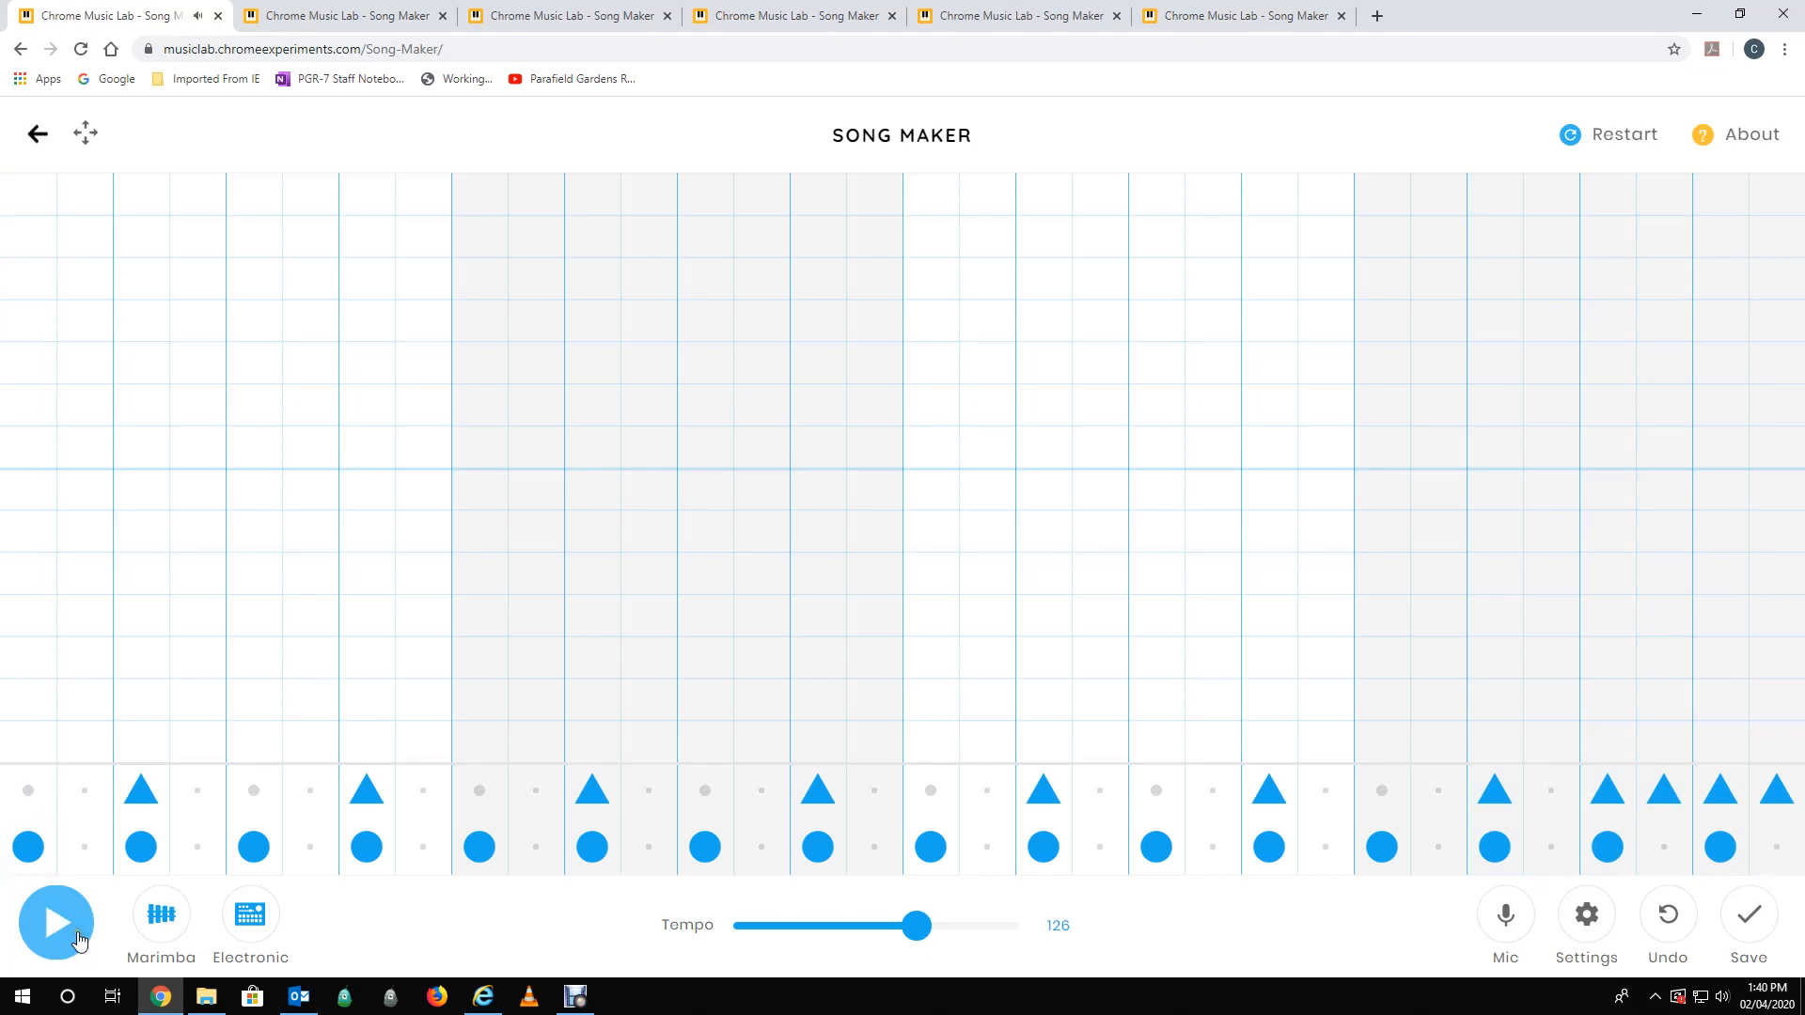
- In the second Song Maker tab, place teal notes on every off-beat across all four bars and play the song
click(357, 19)
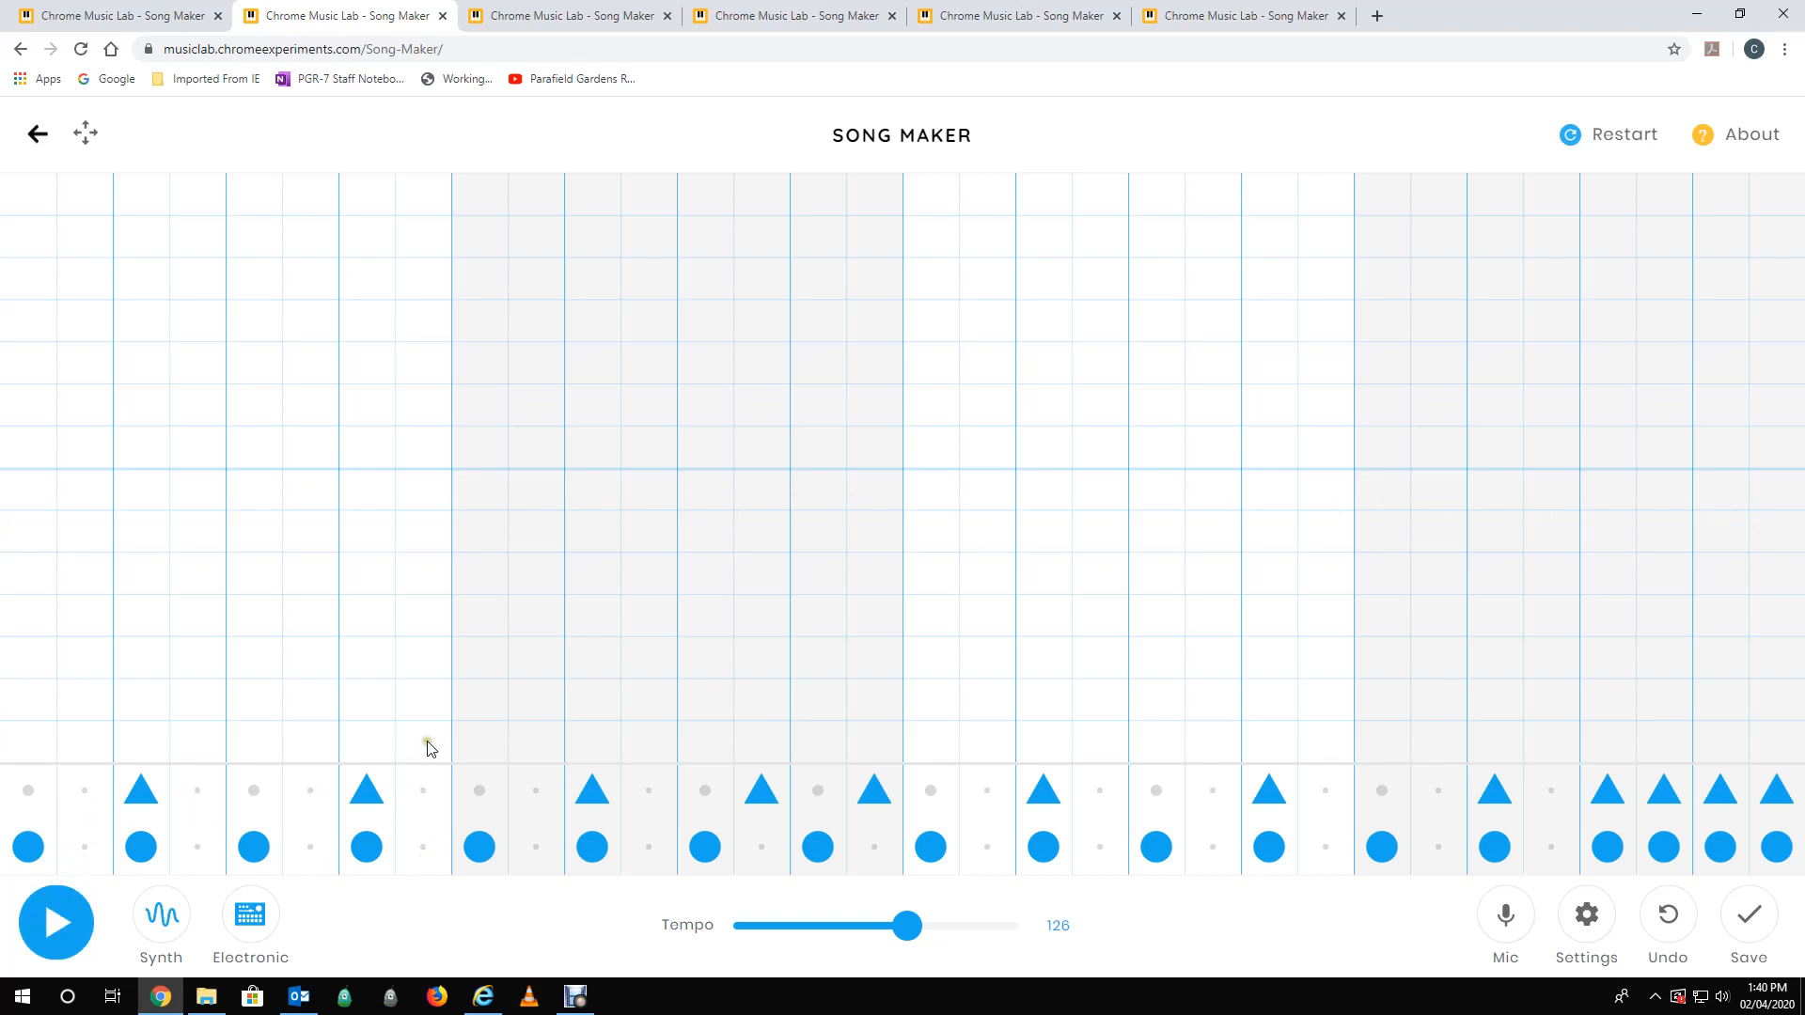
click(98, 583)
click(212, 575)
click(309, 575)
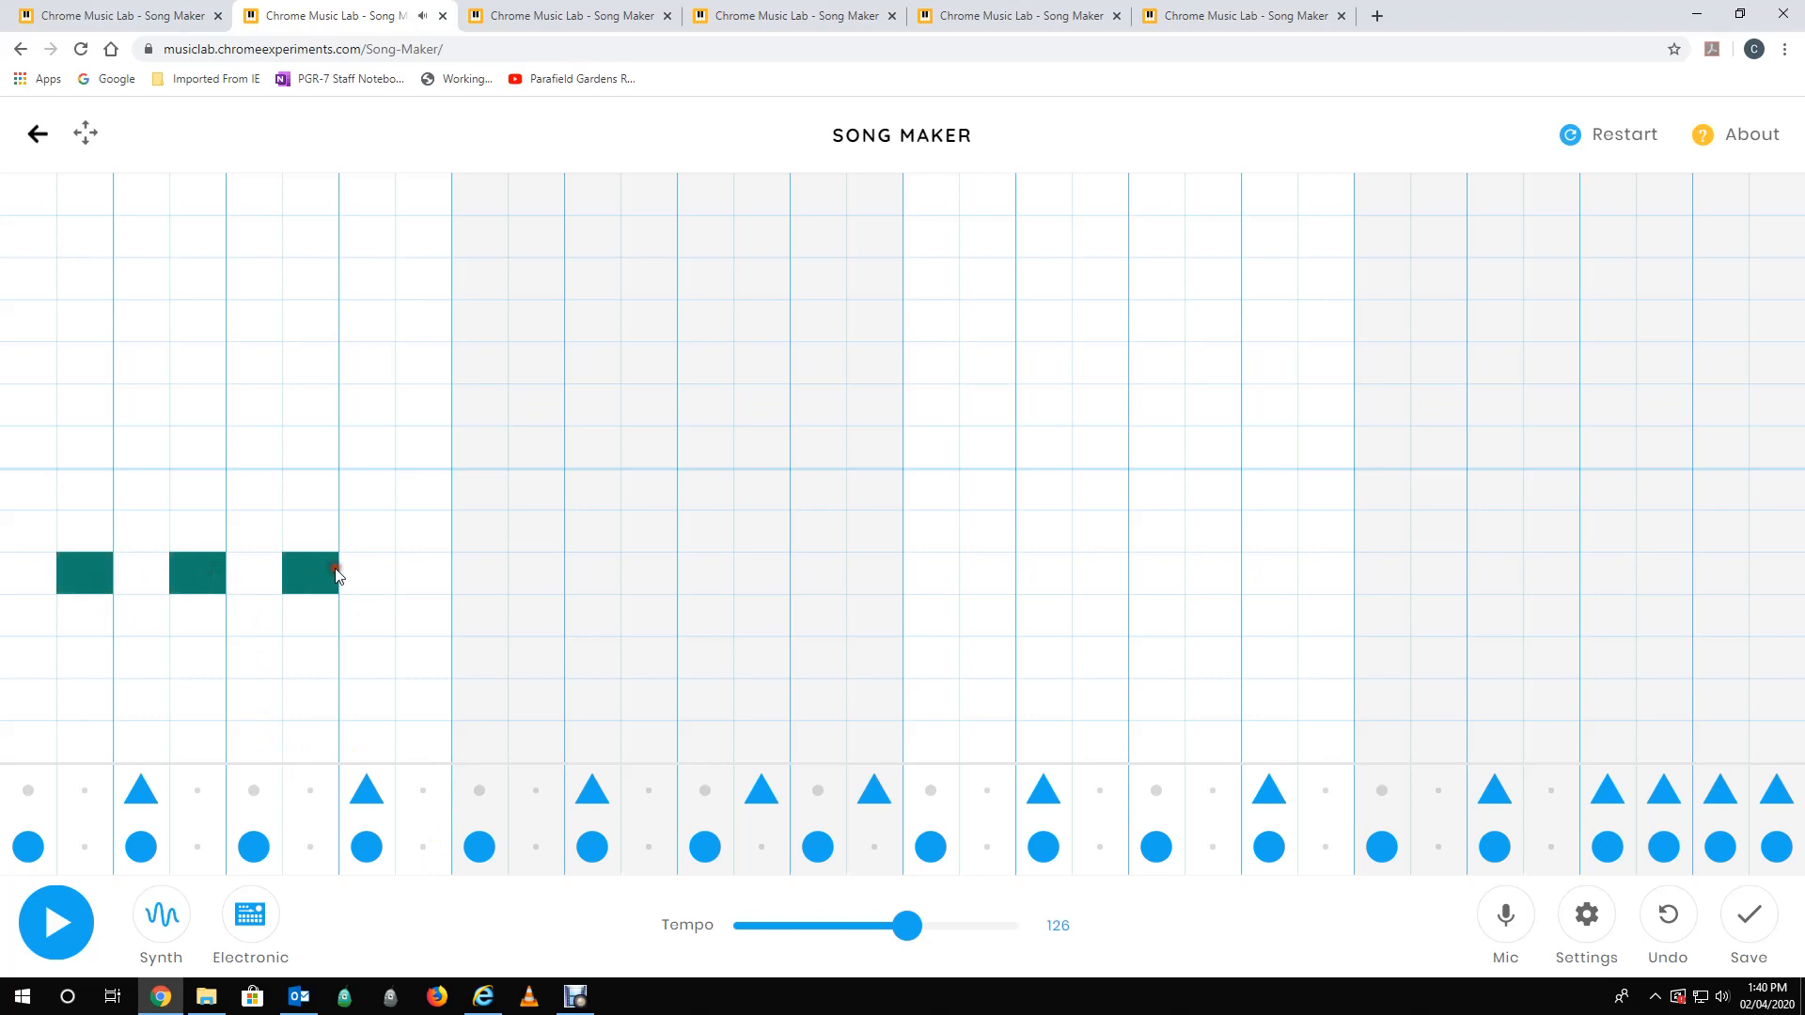
click(553, 577)
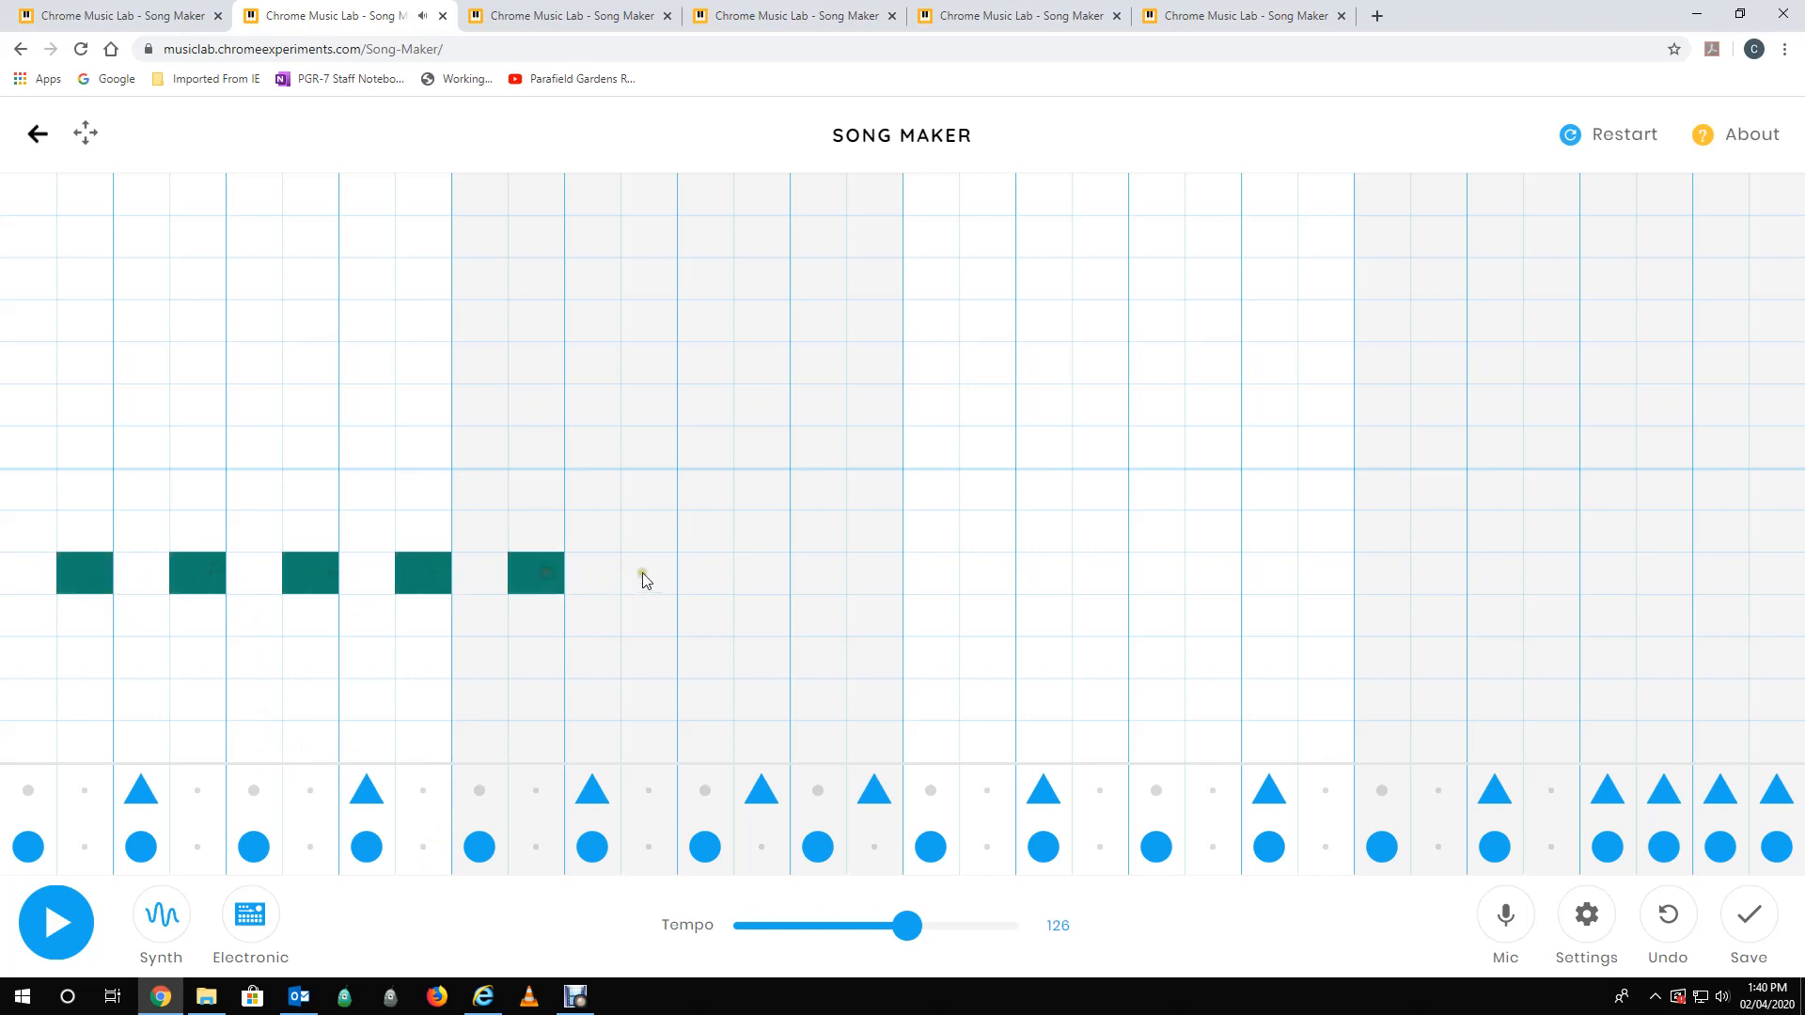
click(643, 577)
click(753, 577)
click(897, 579)
click(977, 580)
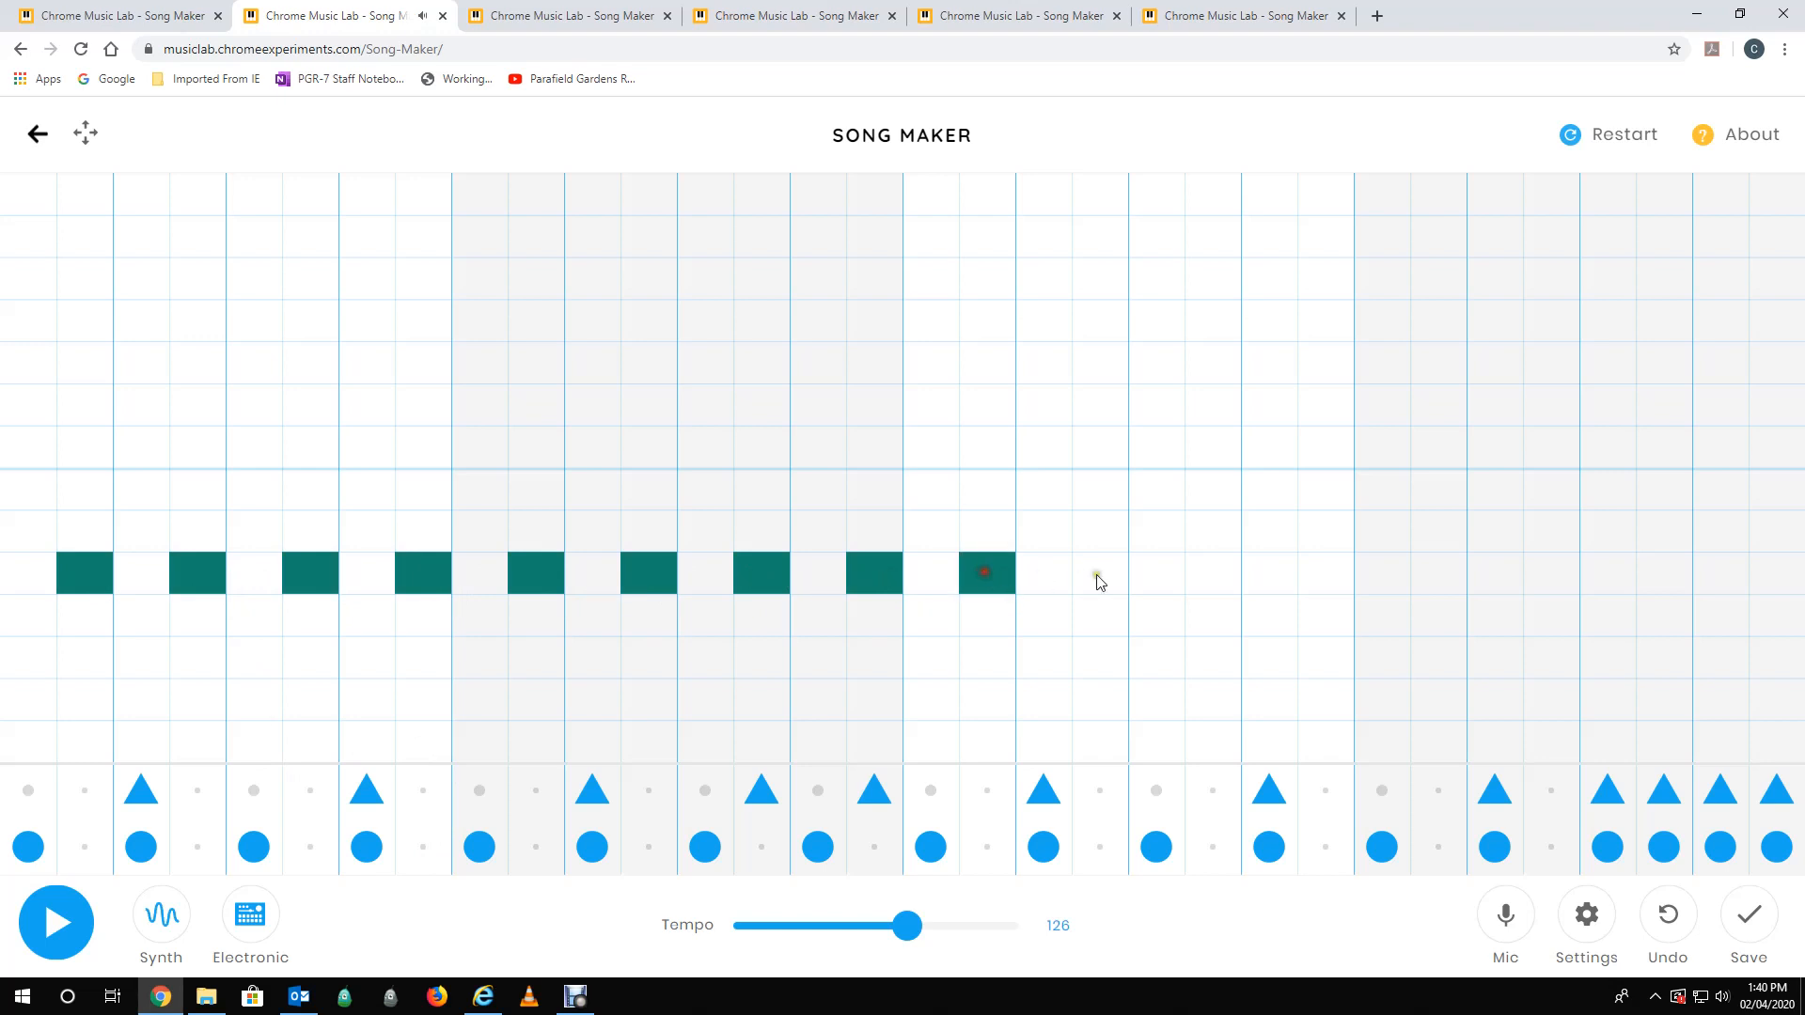
click(1098, 580)
click(1199, 579)
click(1438, 577)
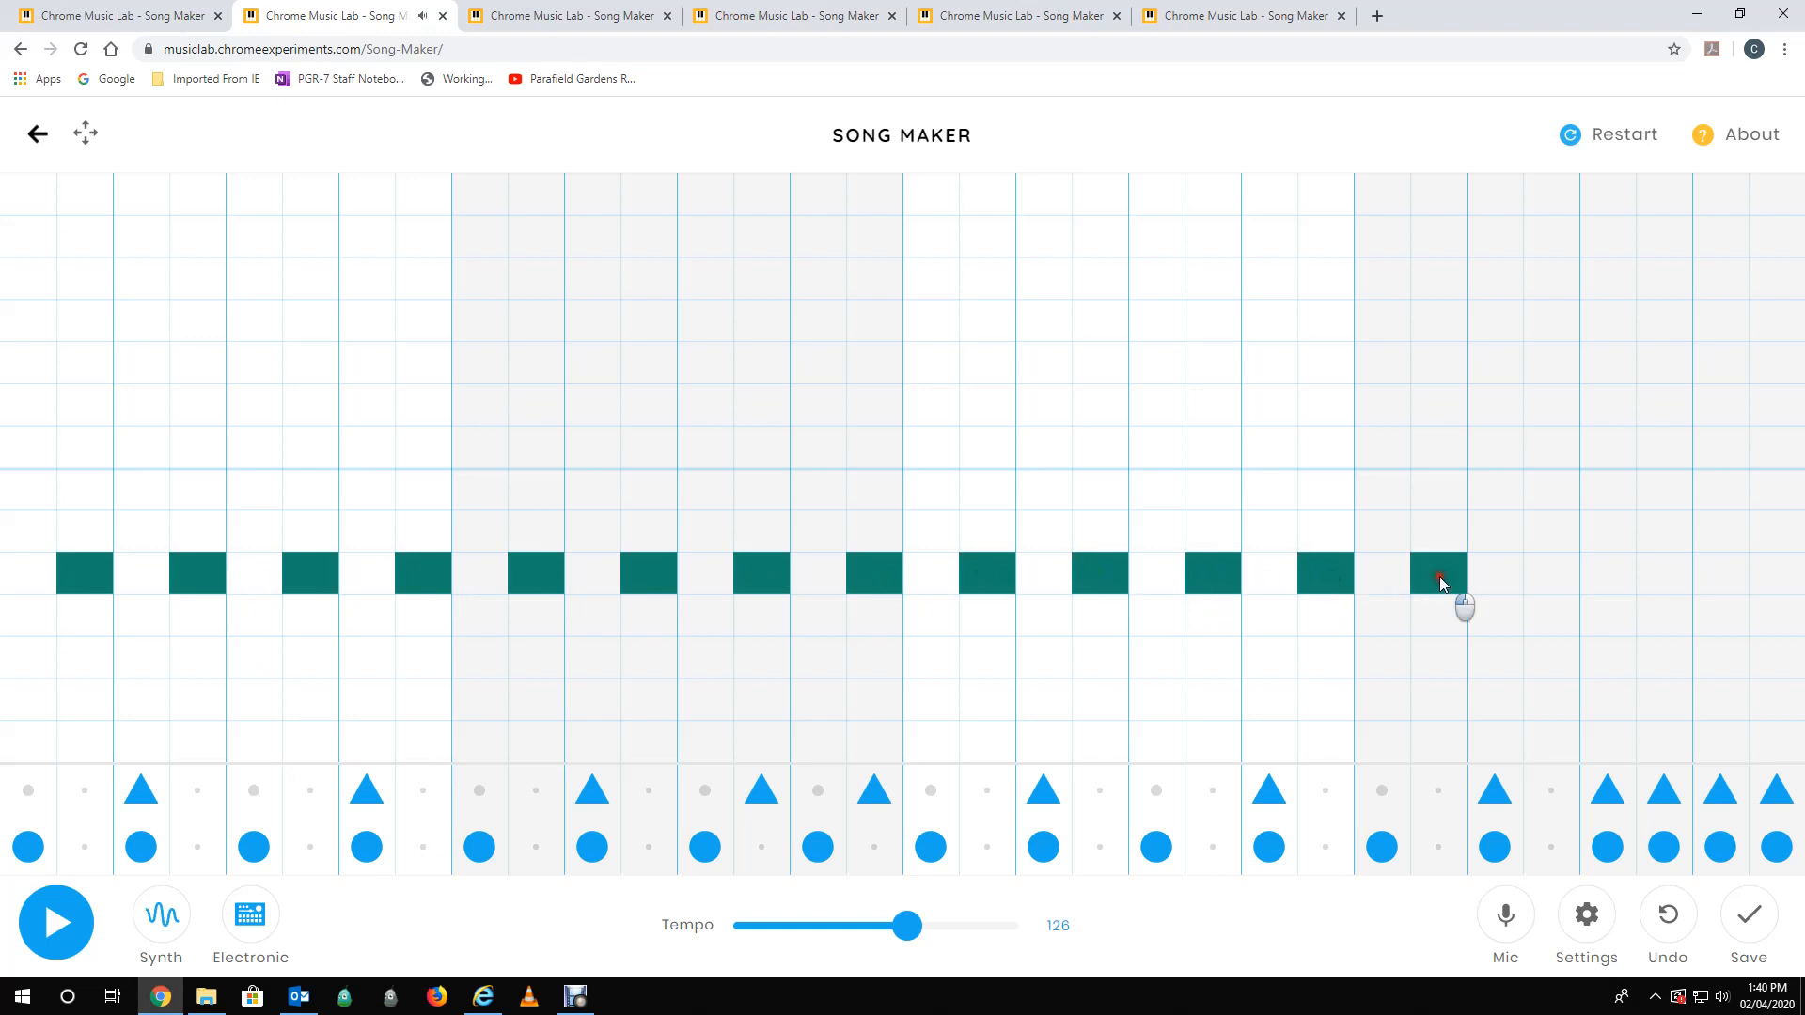
click(1555, 574)
click(1668, 574)
click(1781, 575)
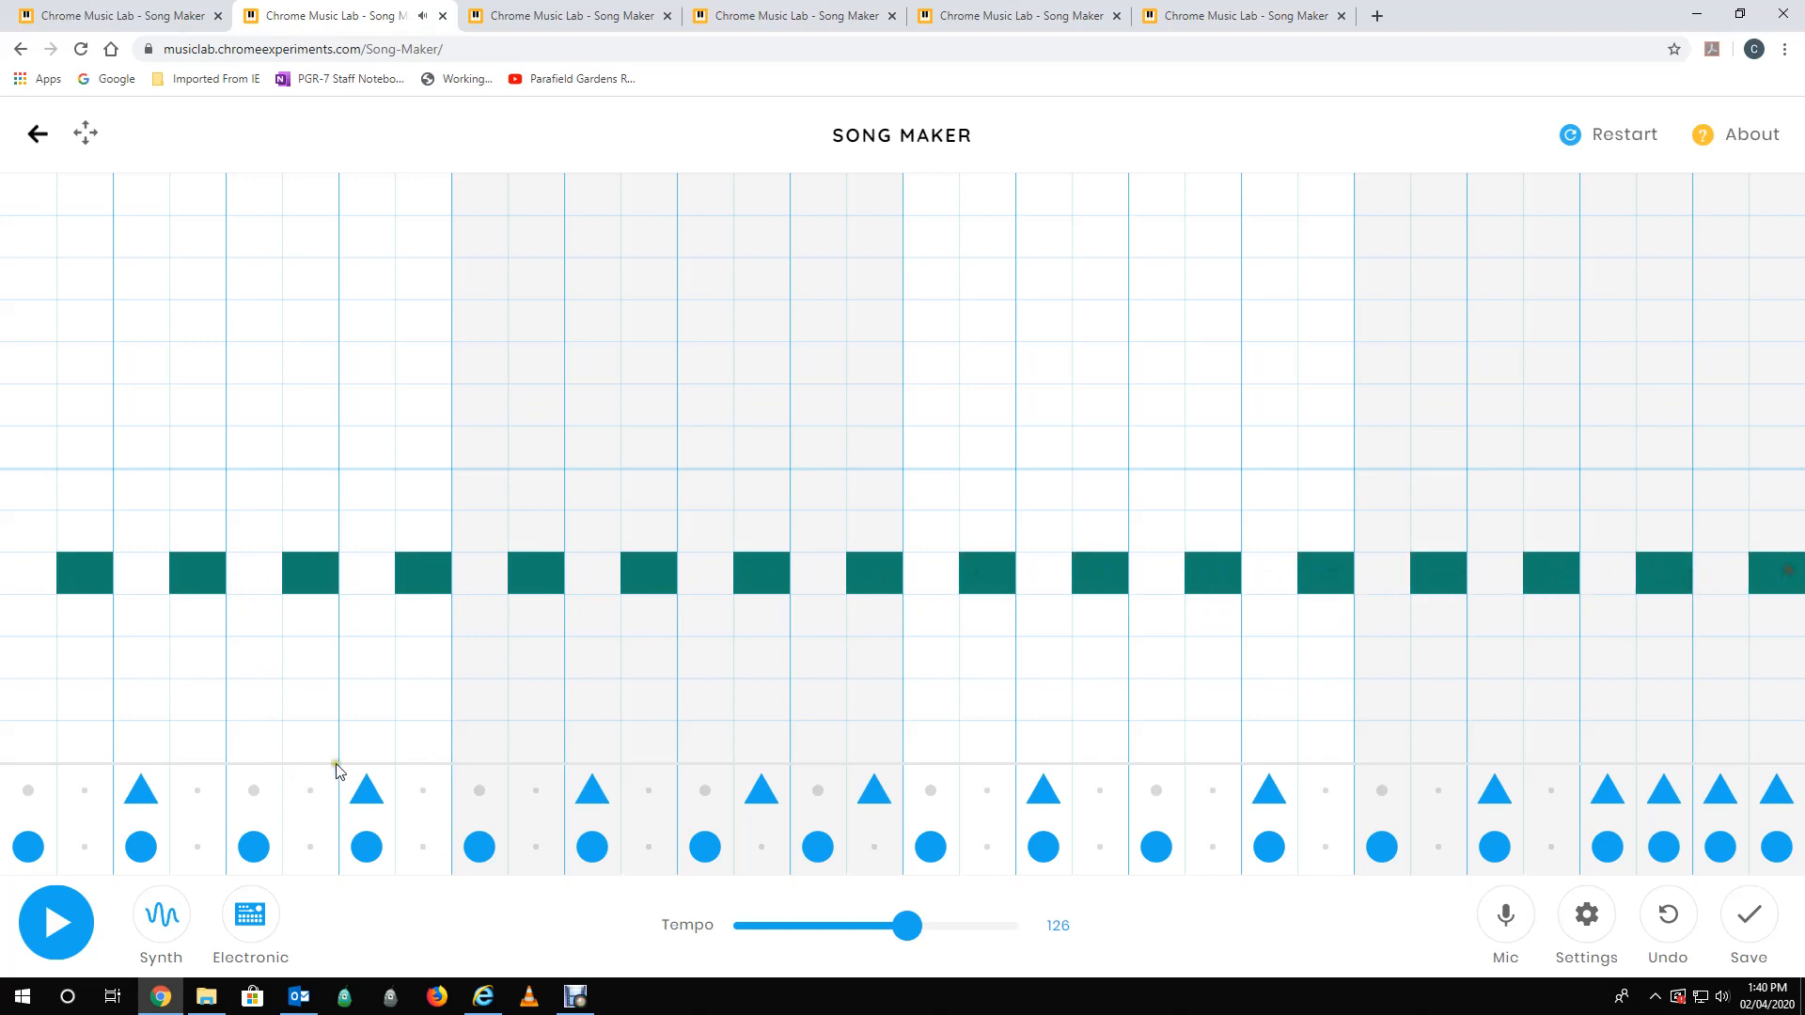
click(58, 938)
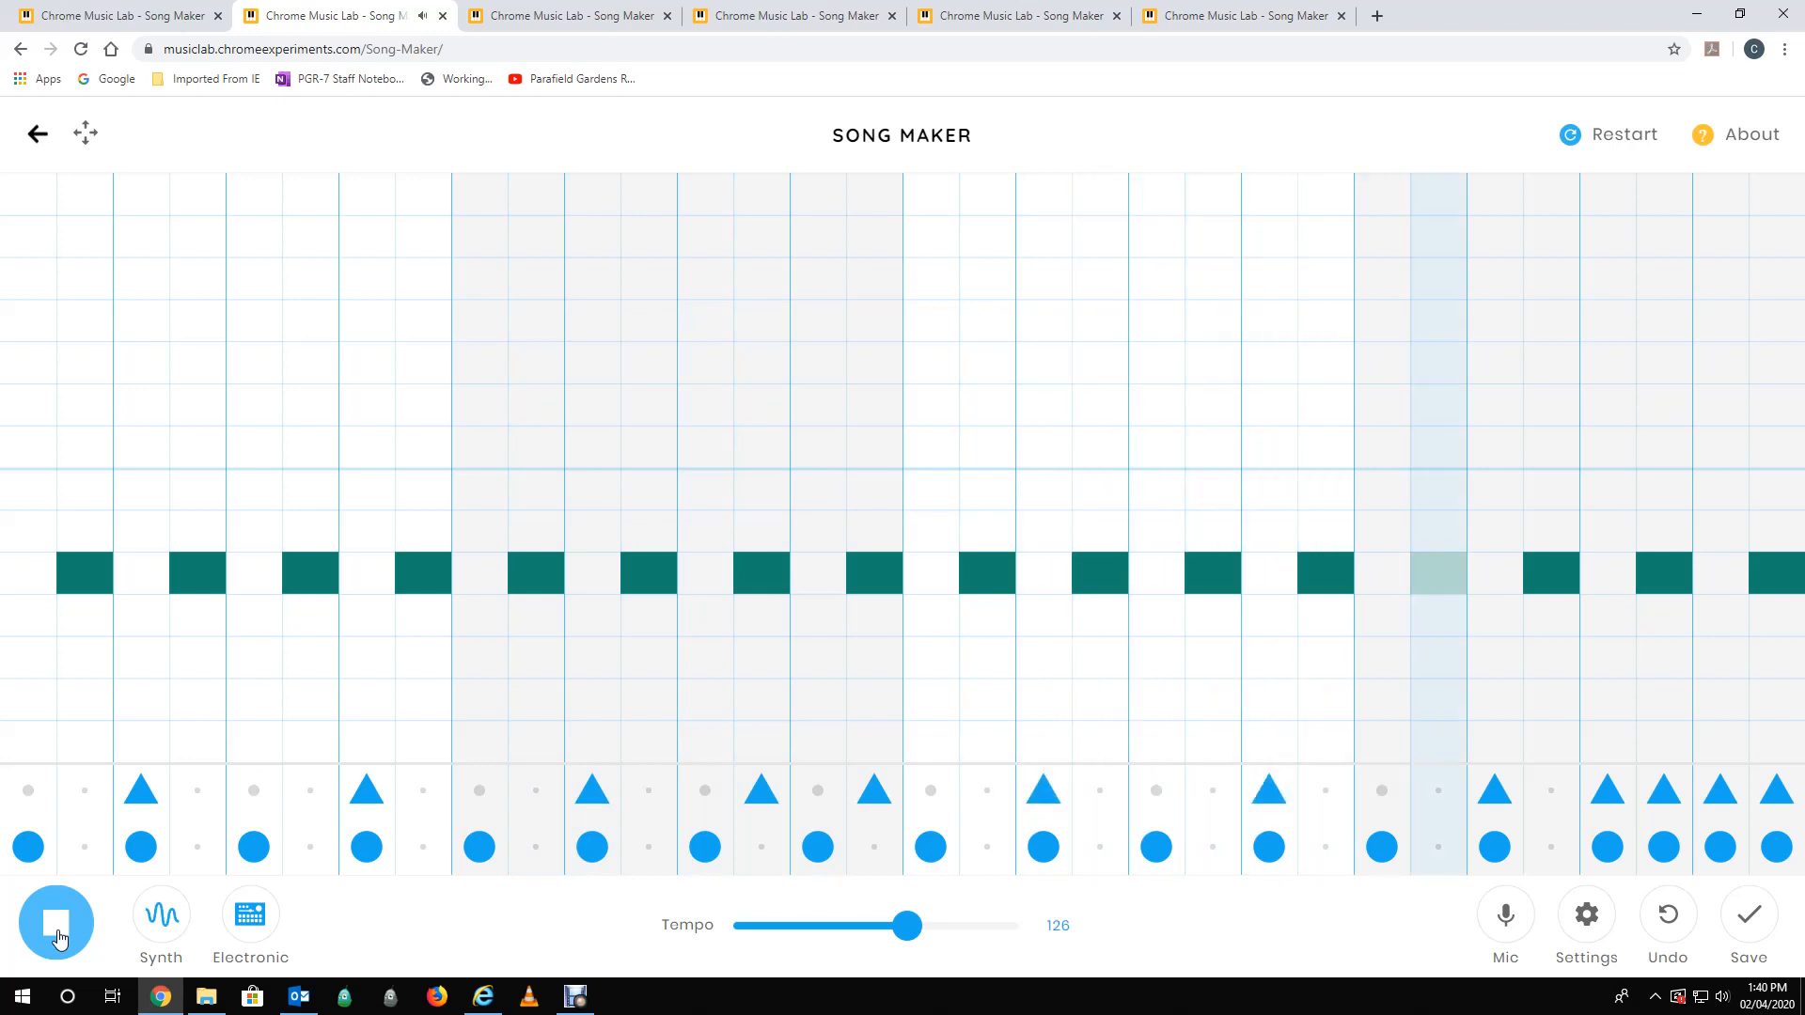
click(56, 926)
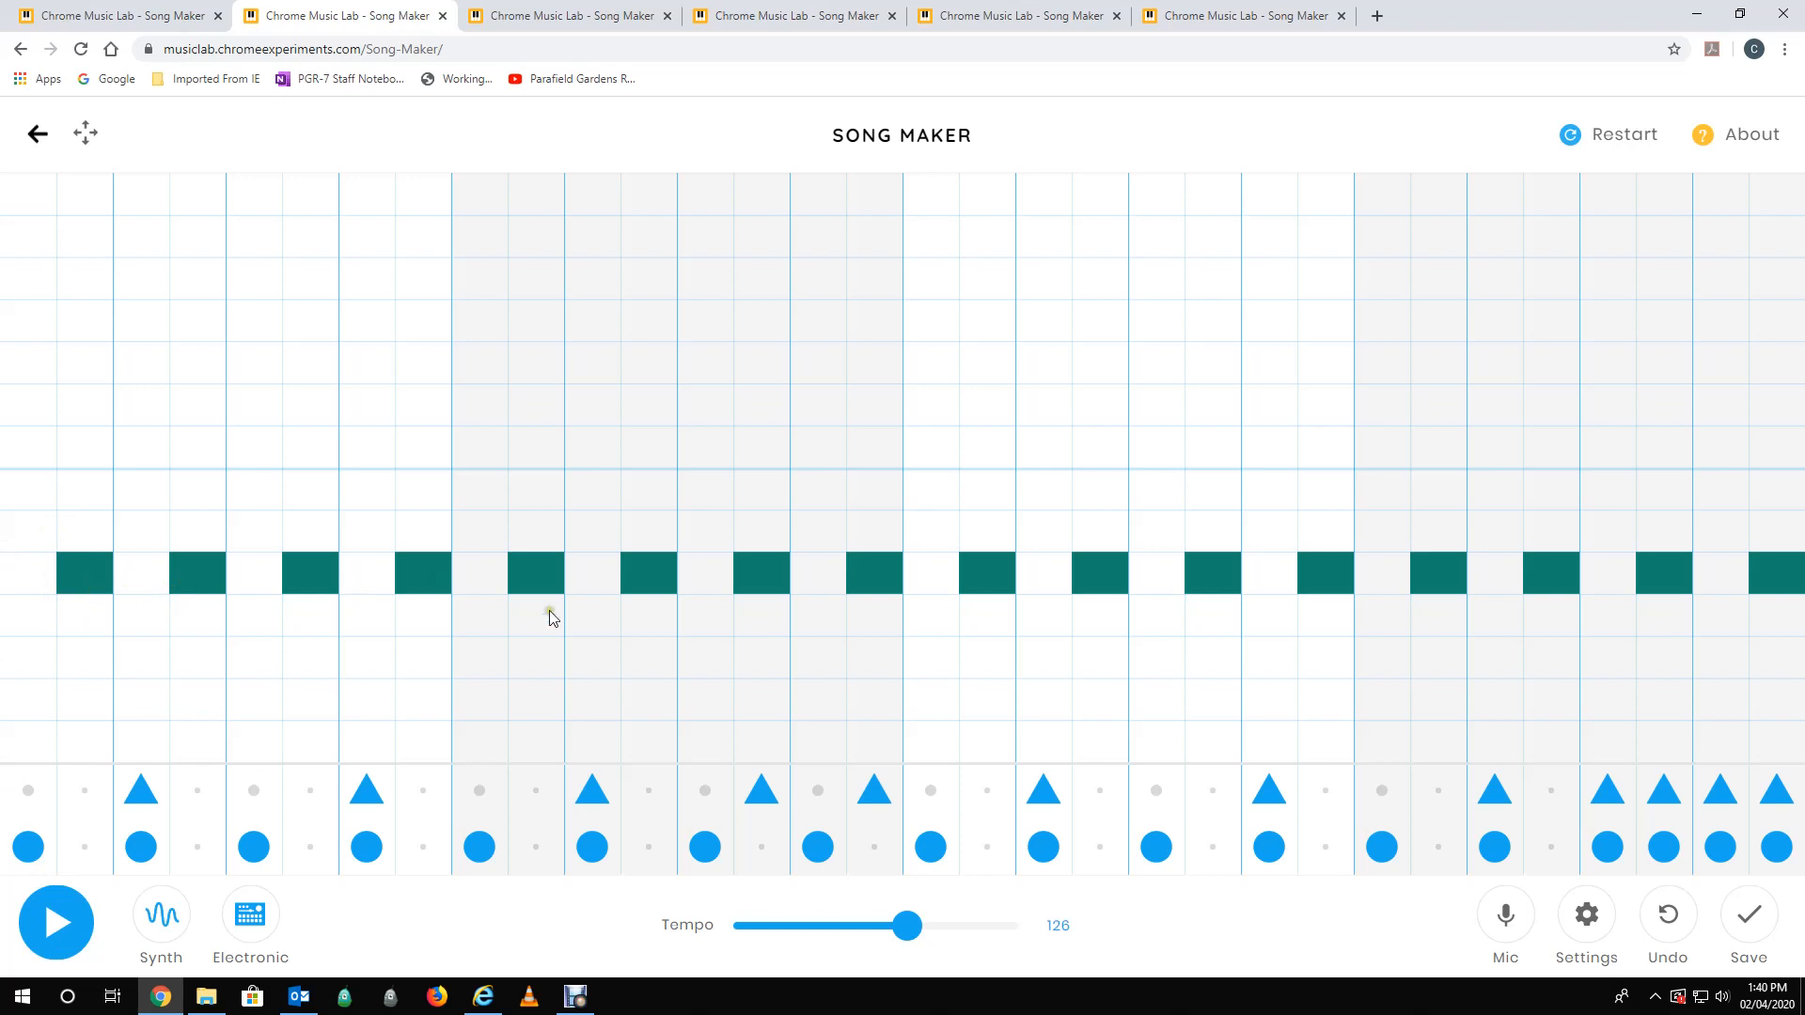
- Replace the four teal off-beat notes in bar two with yellow notes two rows lower
click(555, 674)
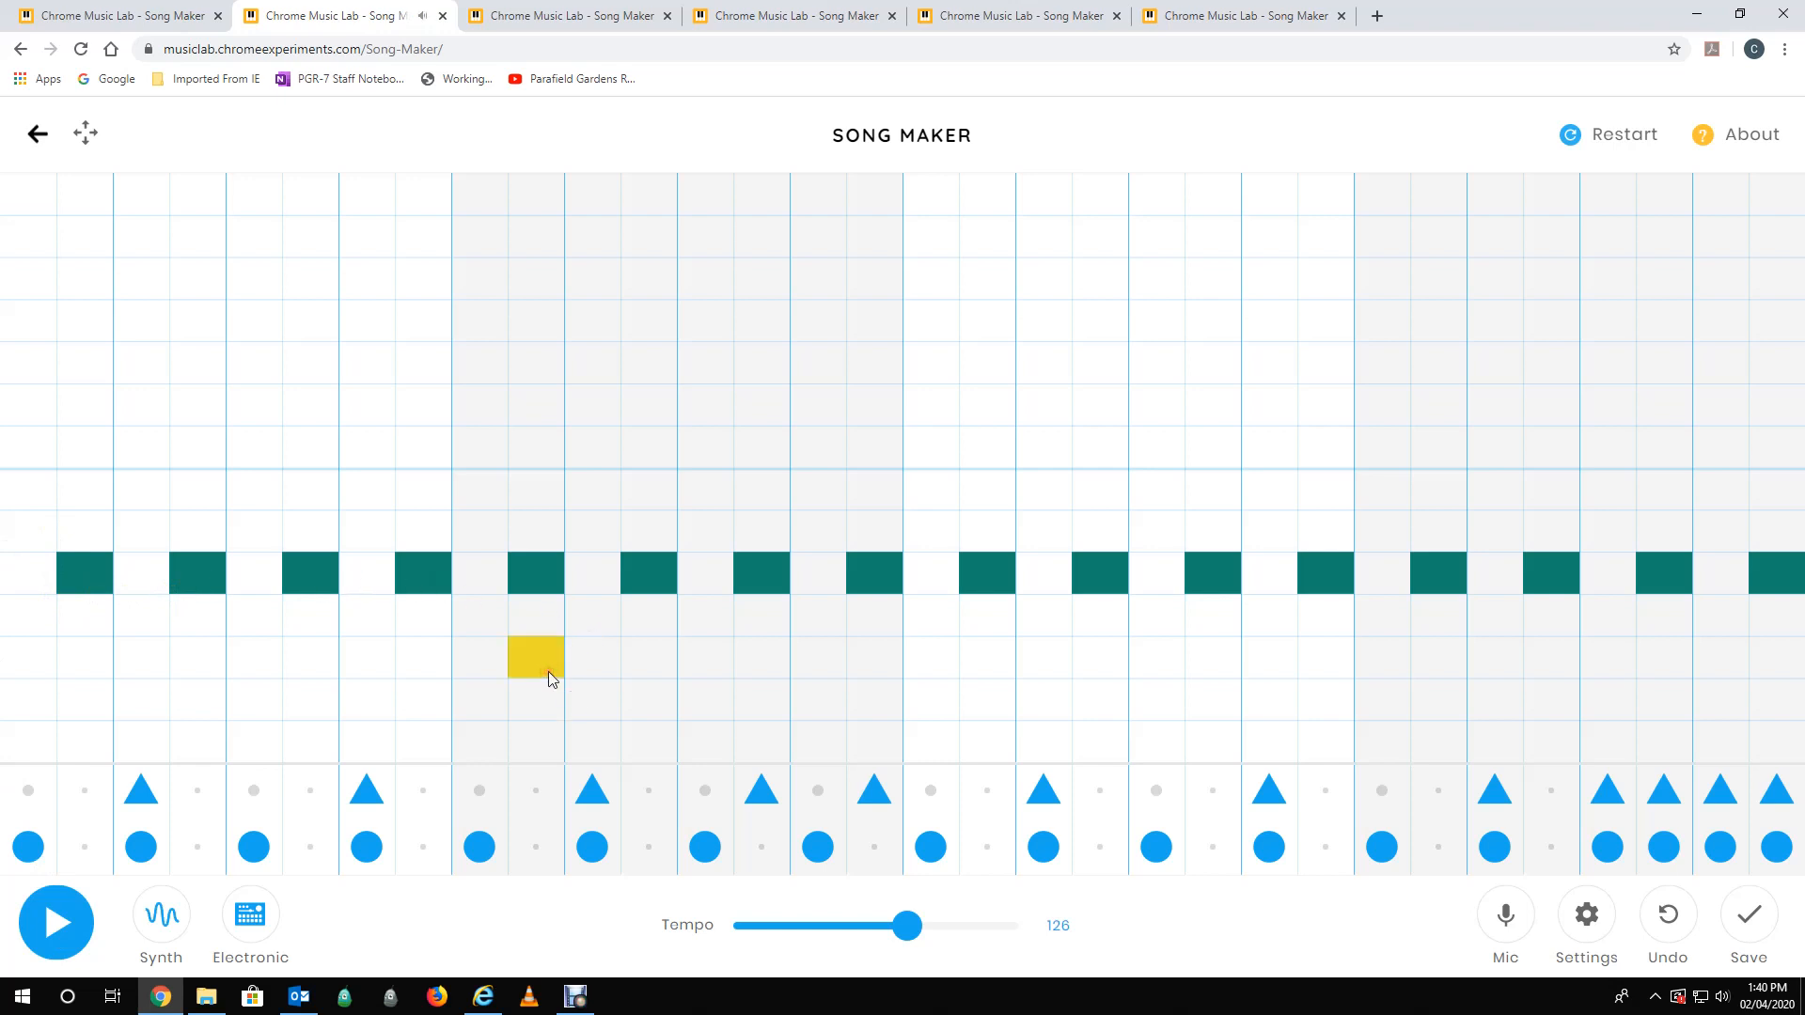
click(538, 577)
click(650, 655)
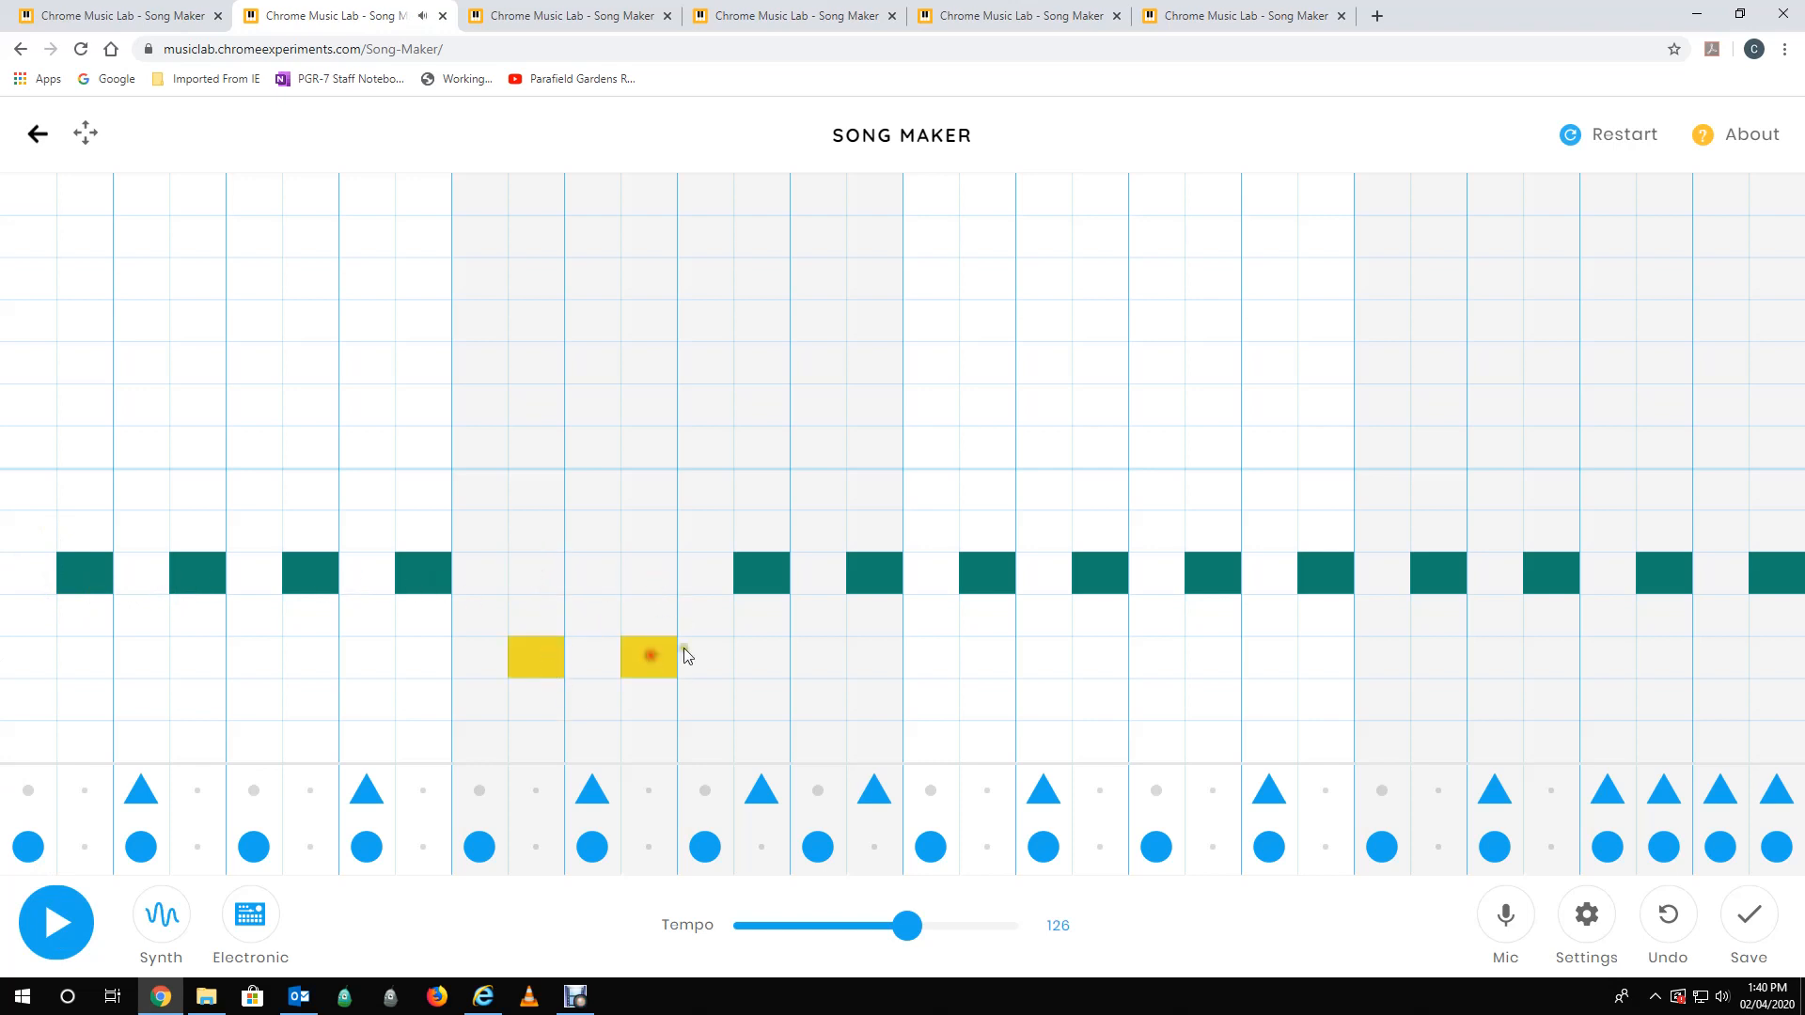
click(754, 650)
click(876, 569)
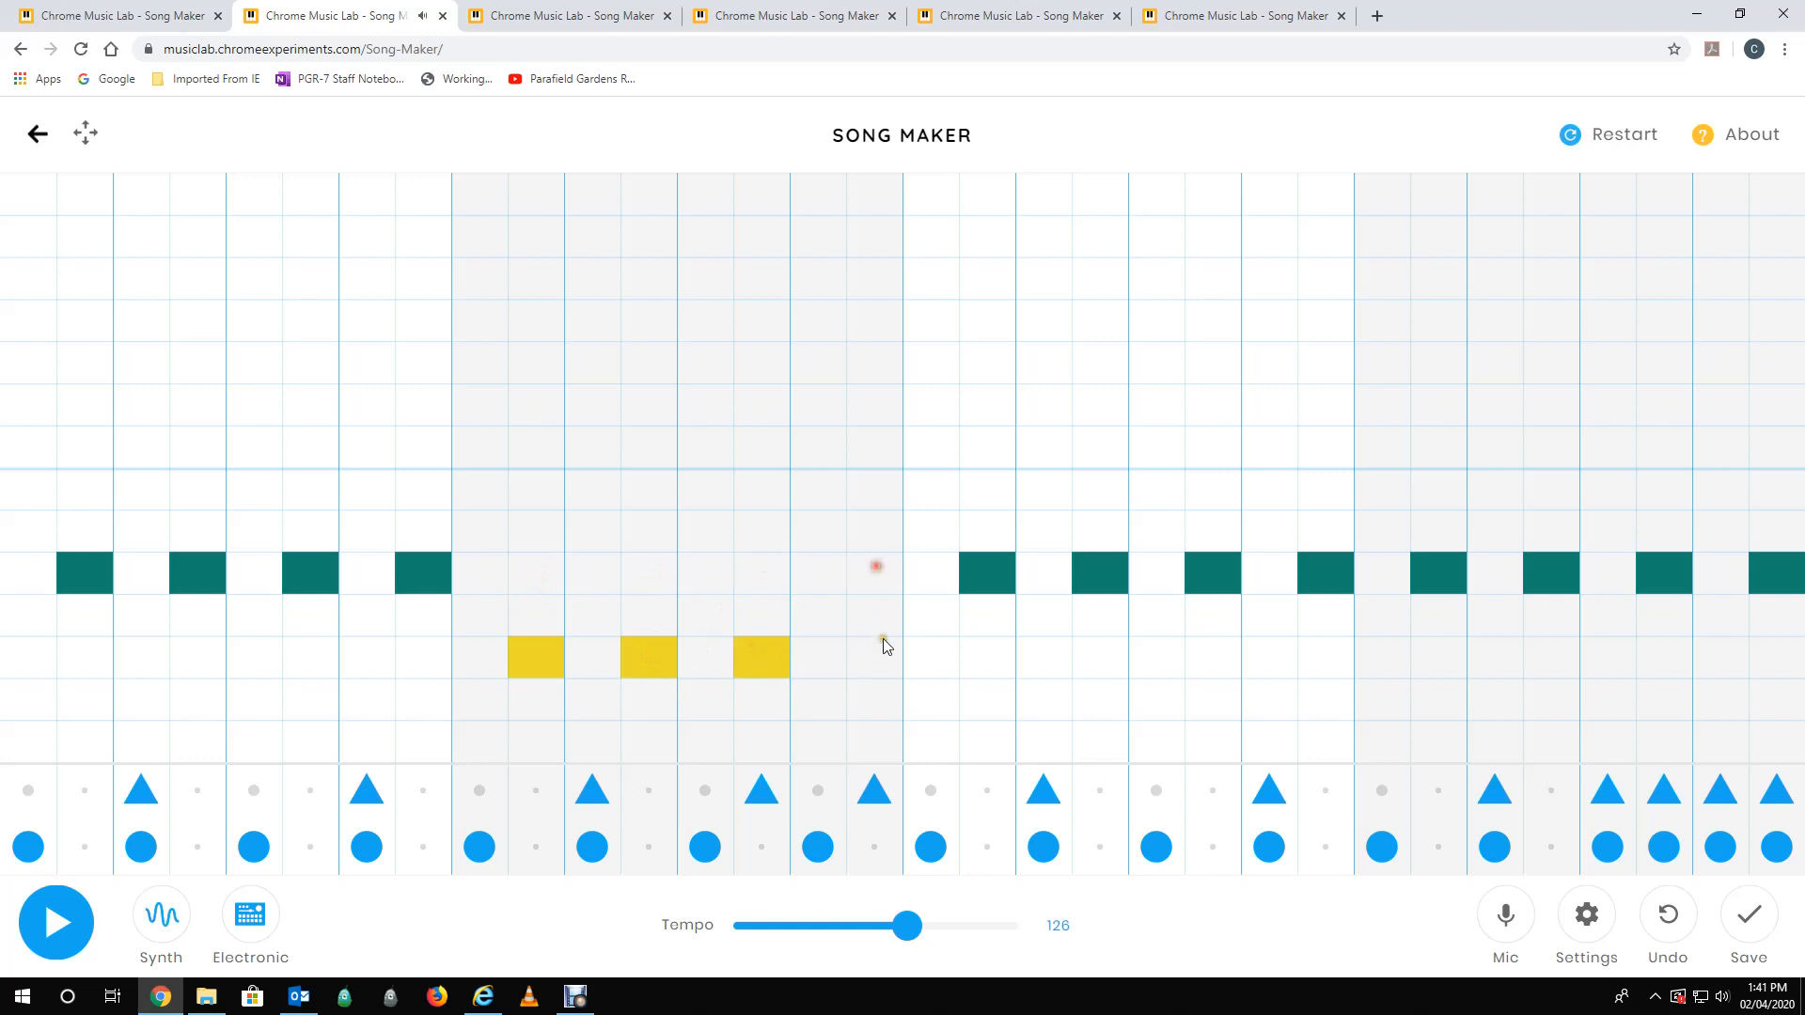
- Replace the four teal off-beat notes in bar three with purple notes one row higher
click(989, 533)
click(989, 573)
click(1098, 536)
click(1094, 568)
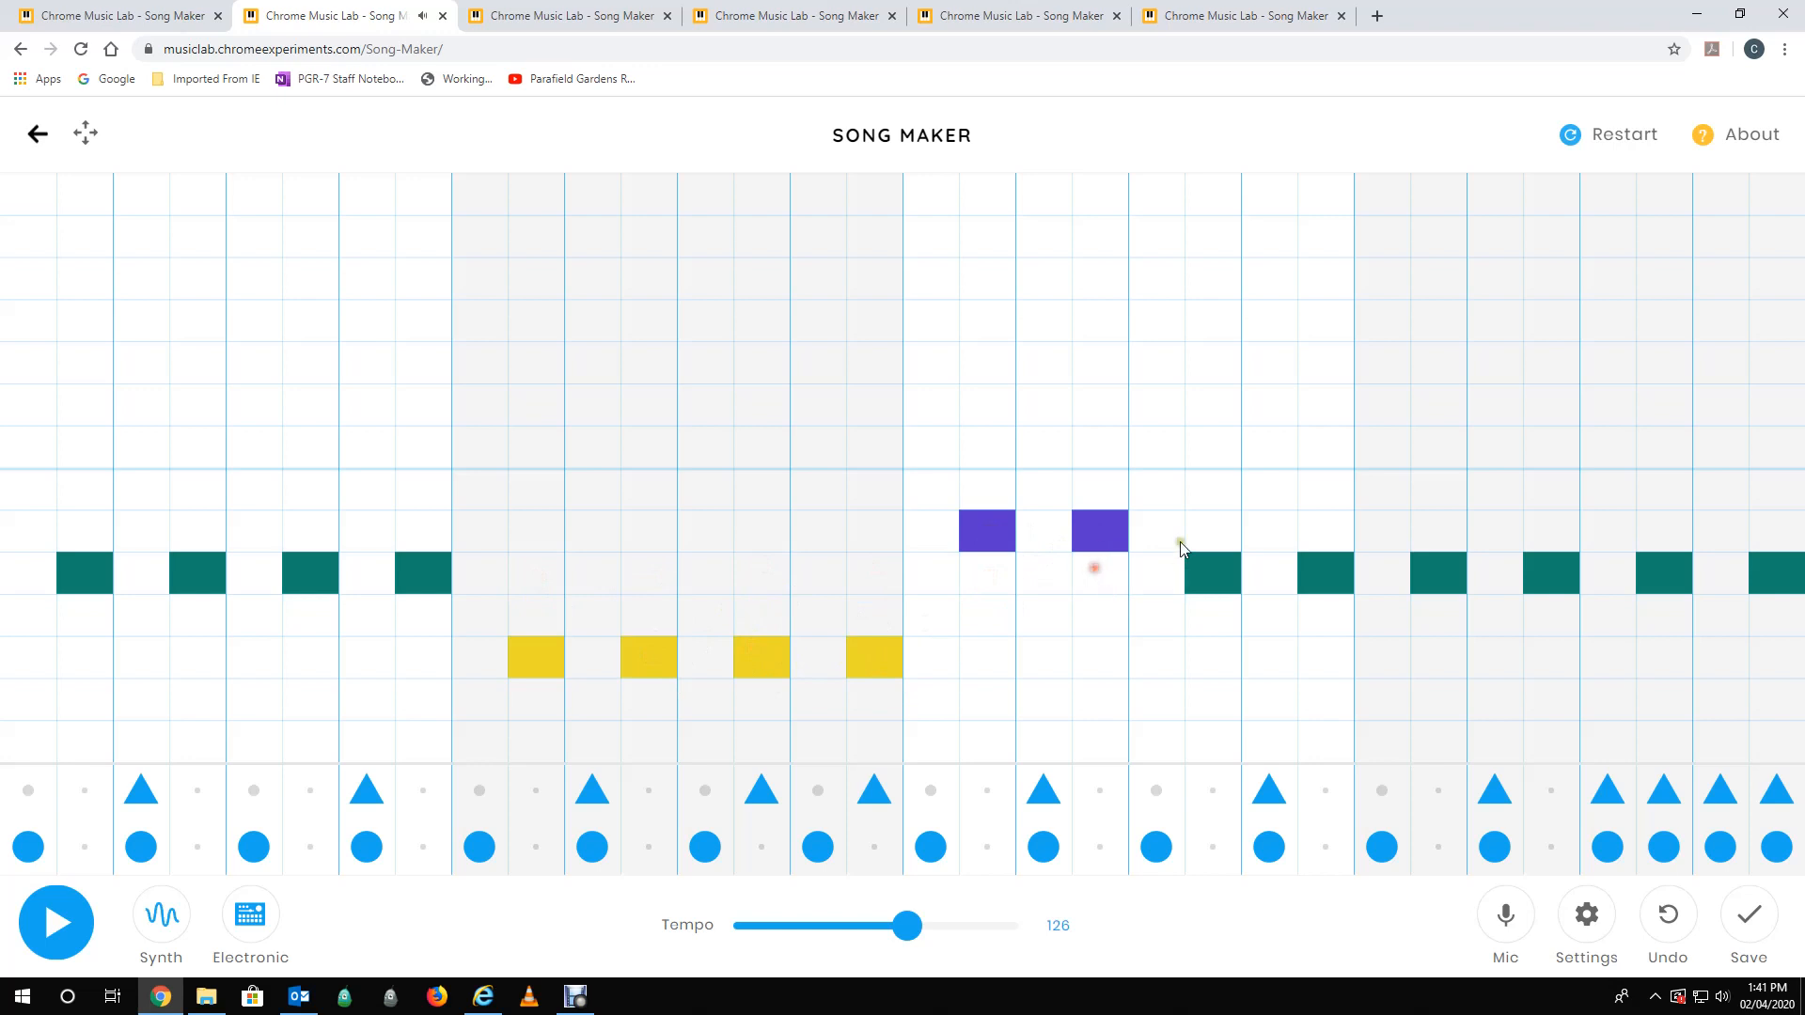
click(1326, 529)
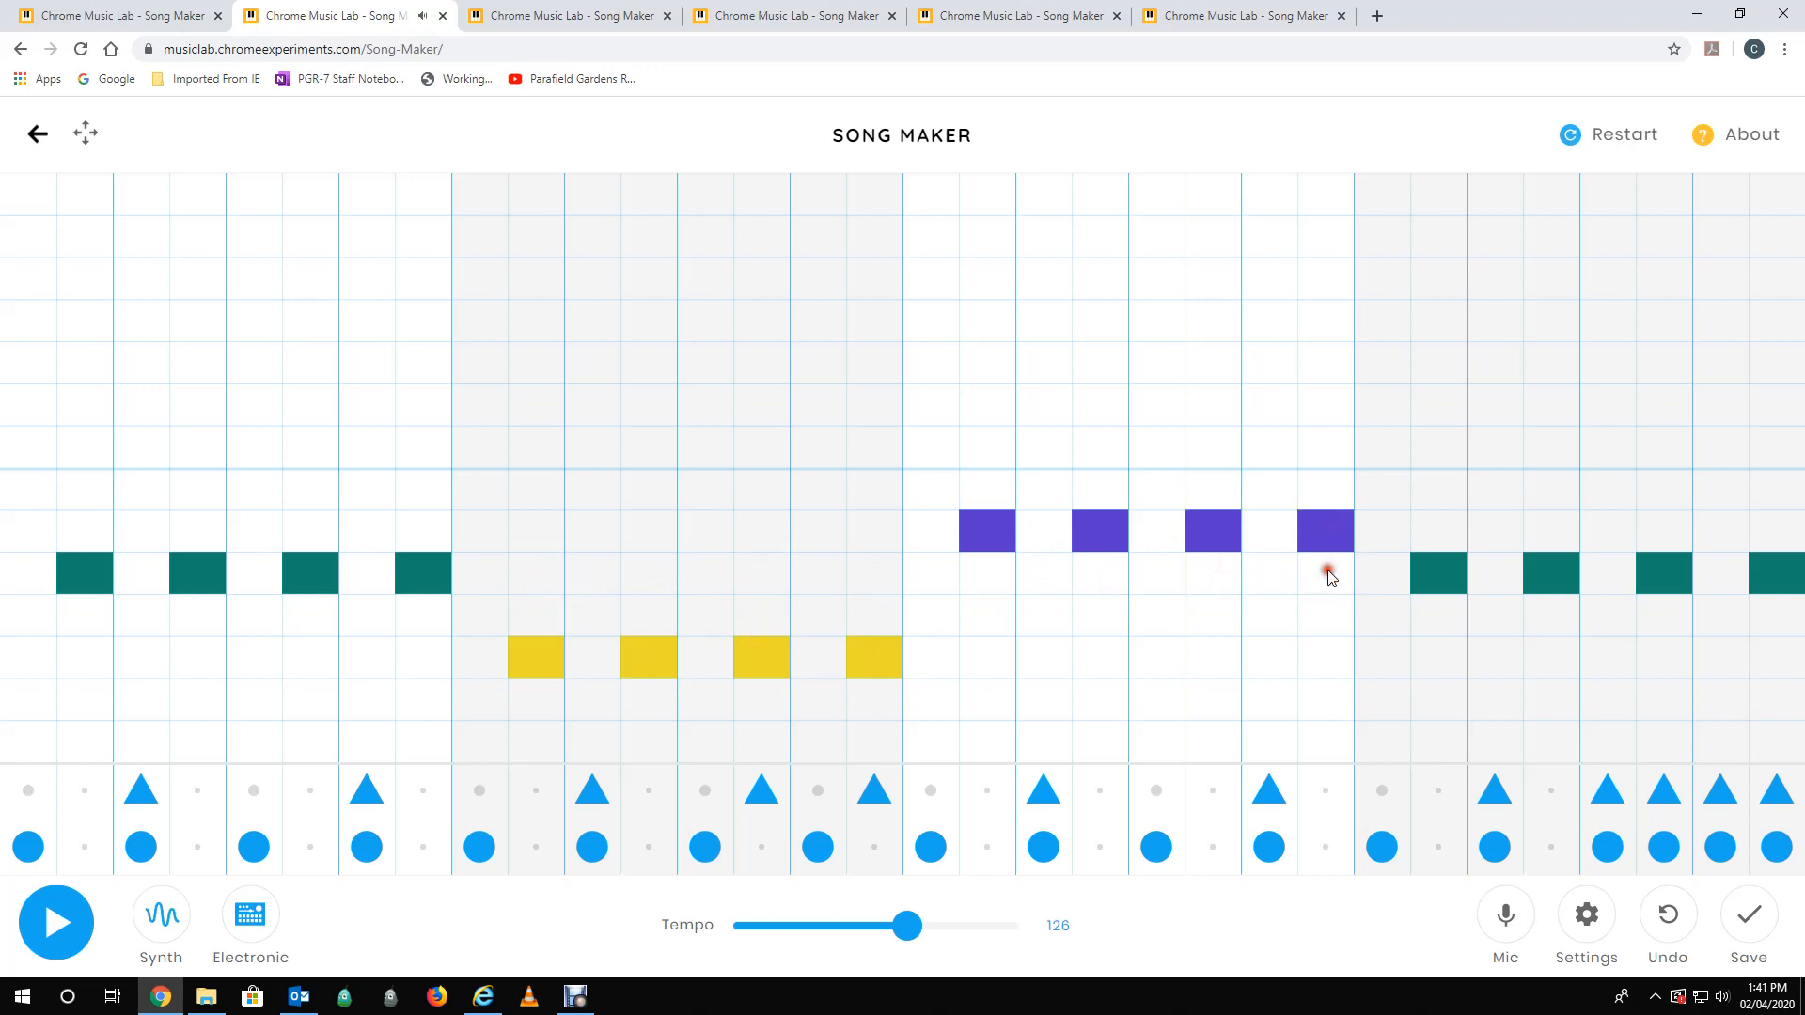
- Play the edited song through, and play the version with the lower bass notes in the fourth Song Maker tab
click(47, 936)
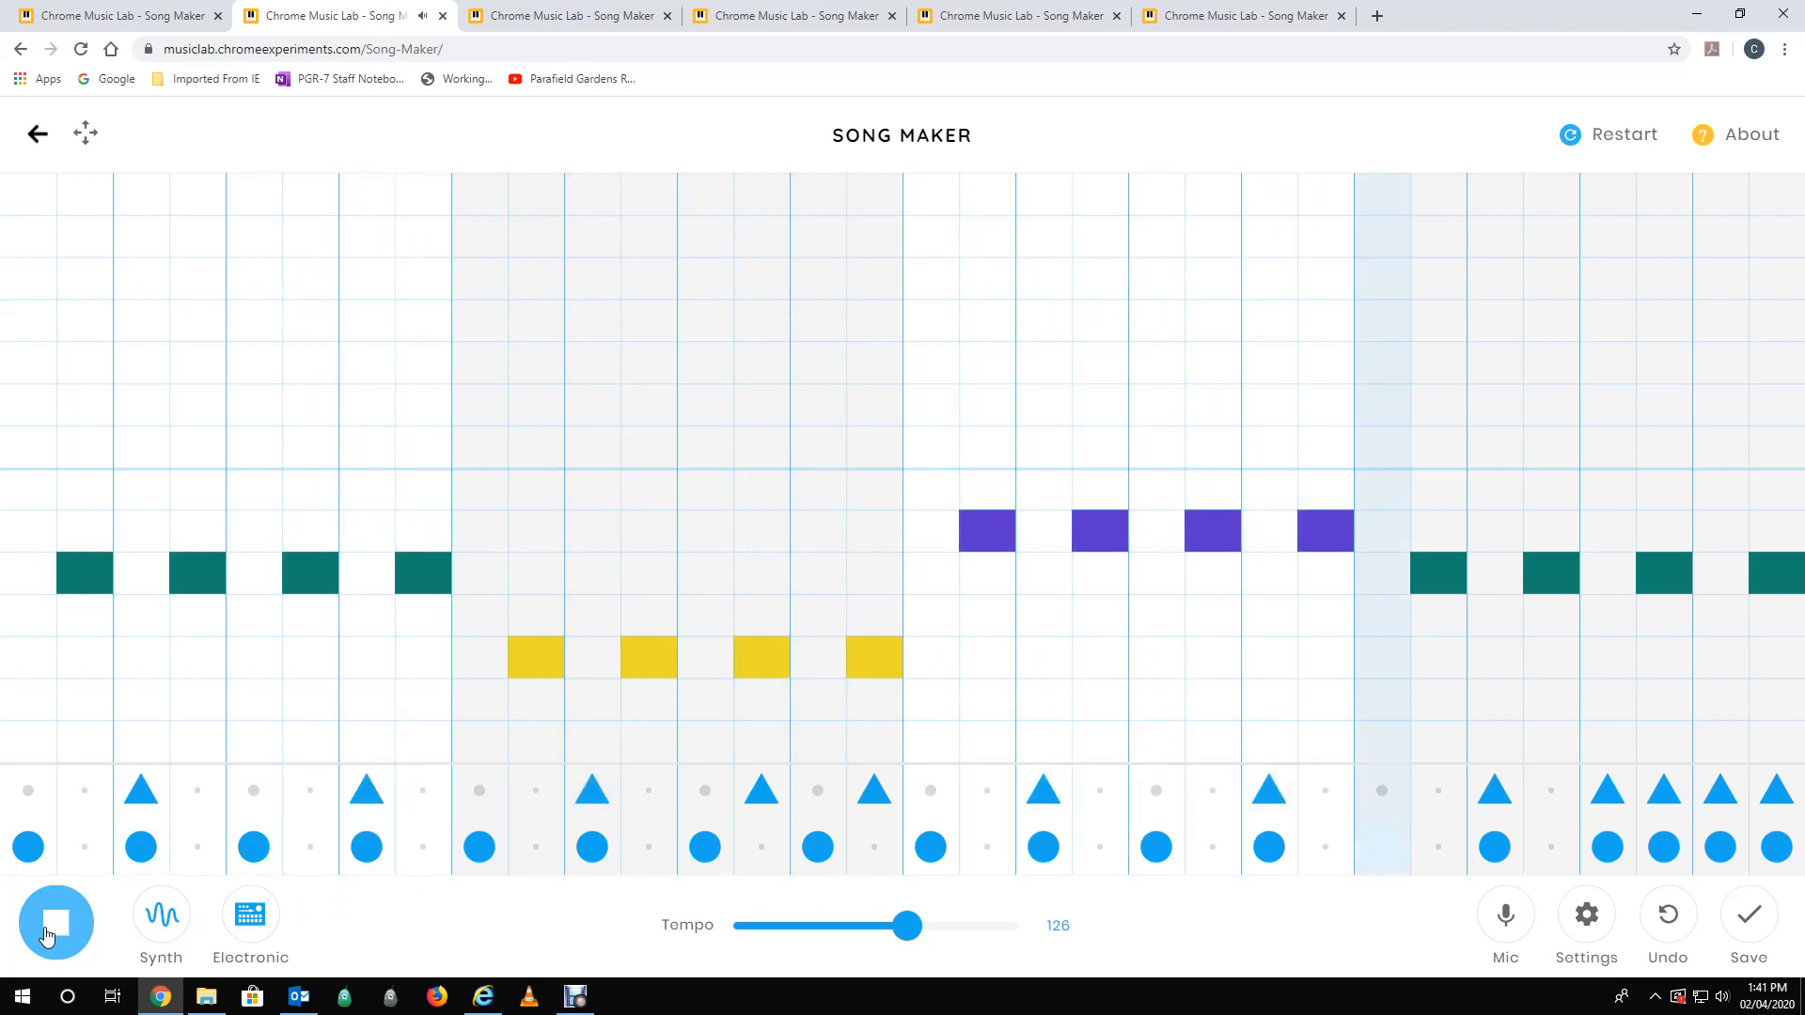
click(47, 930)
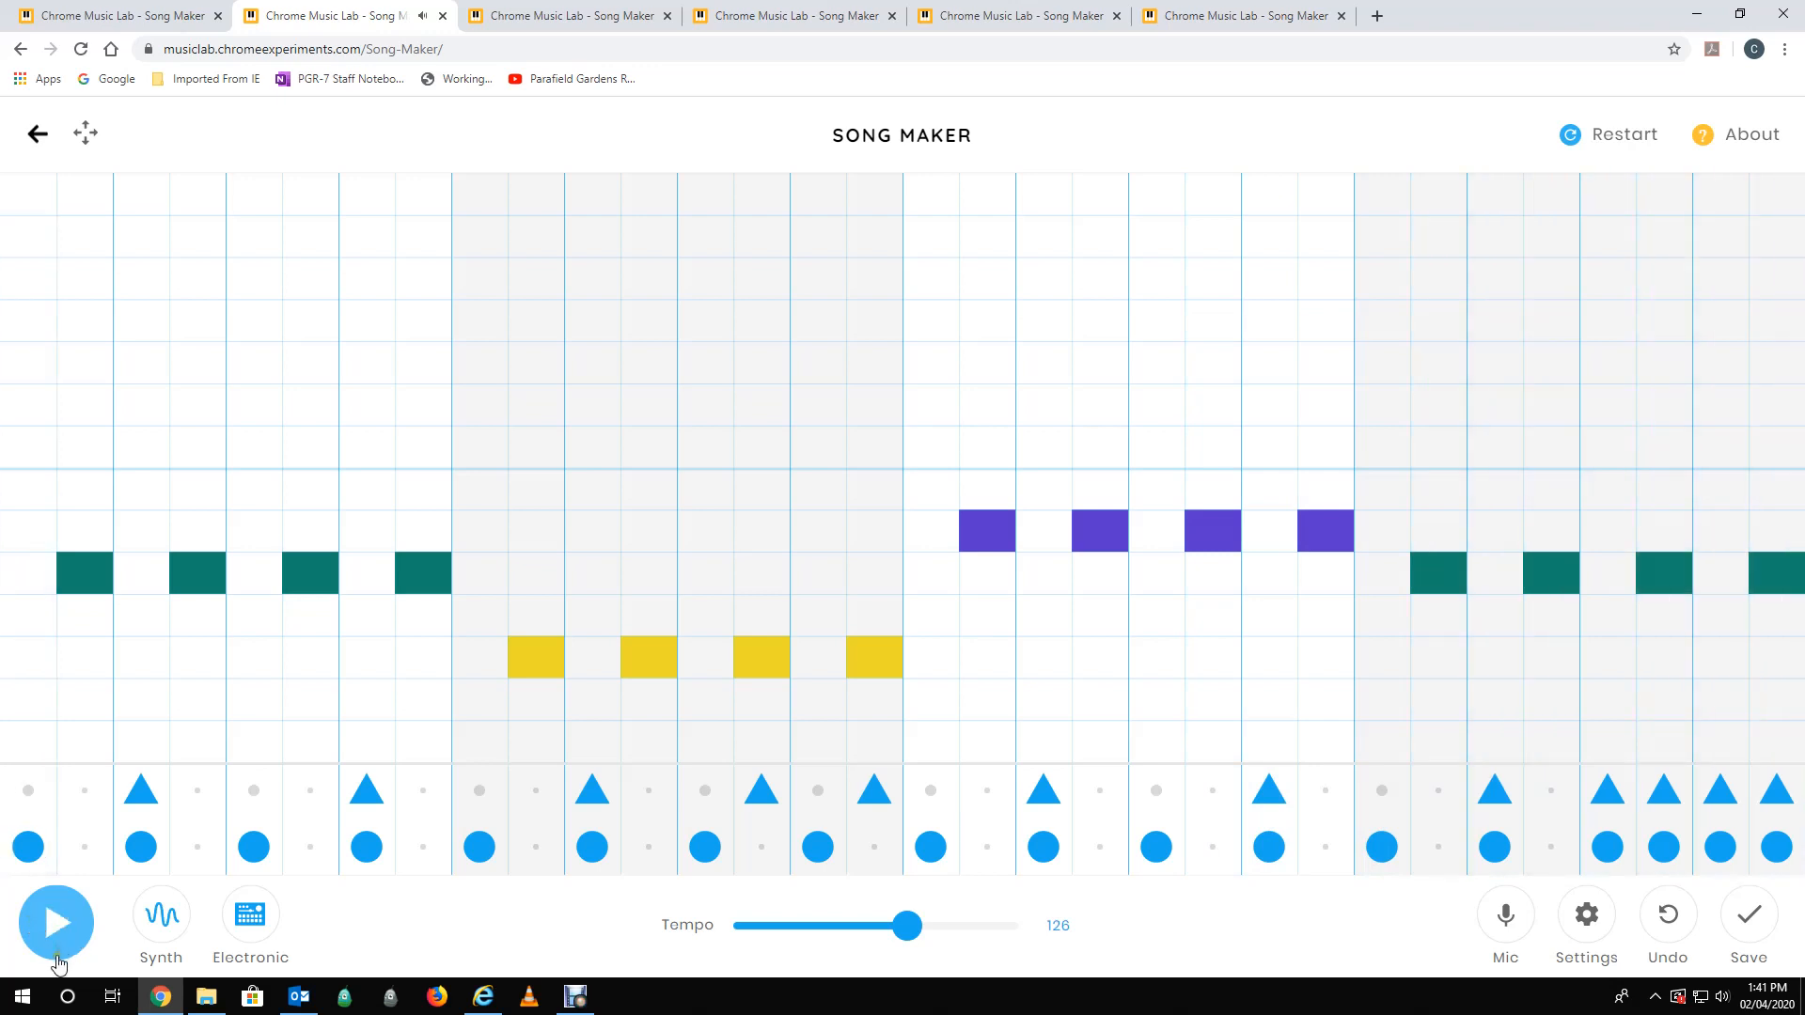
click(589, 13)
click(799, 16)
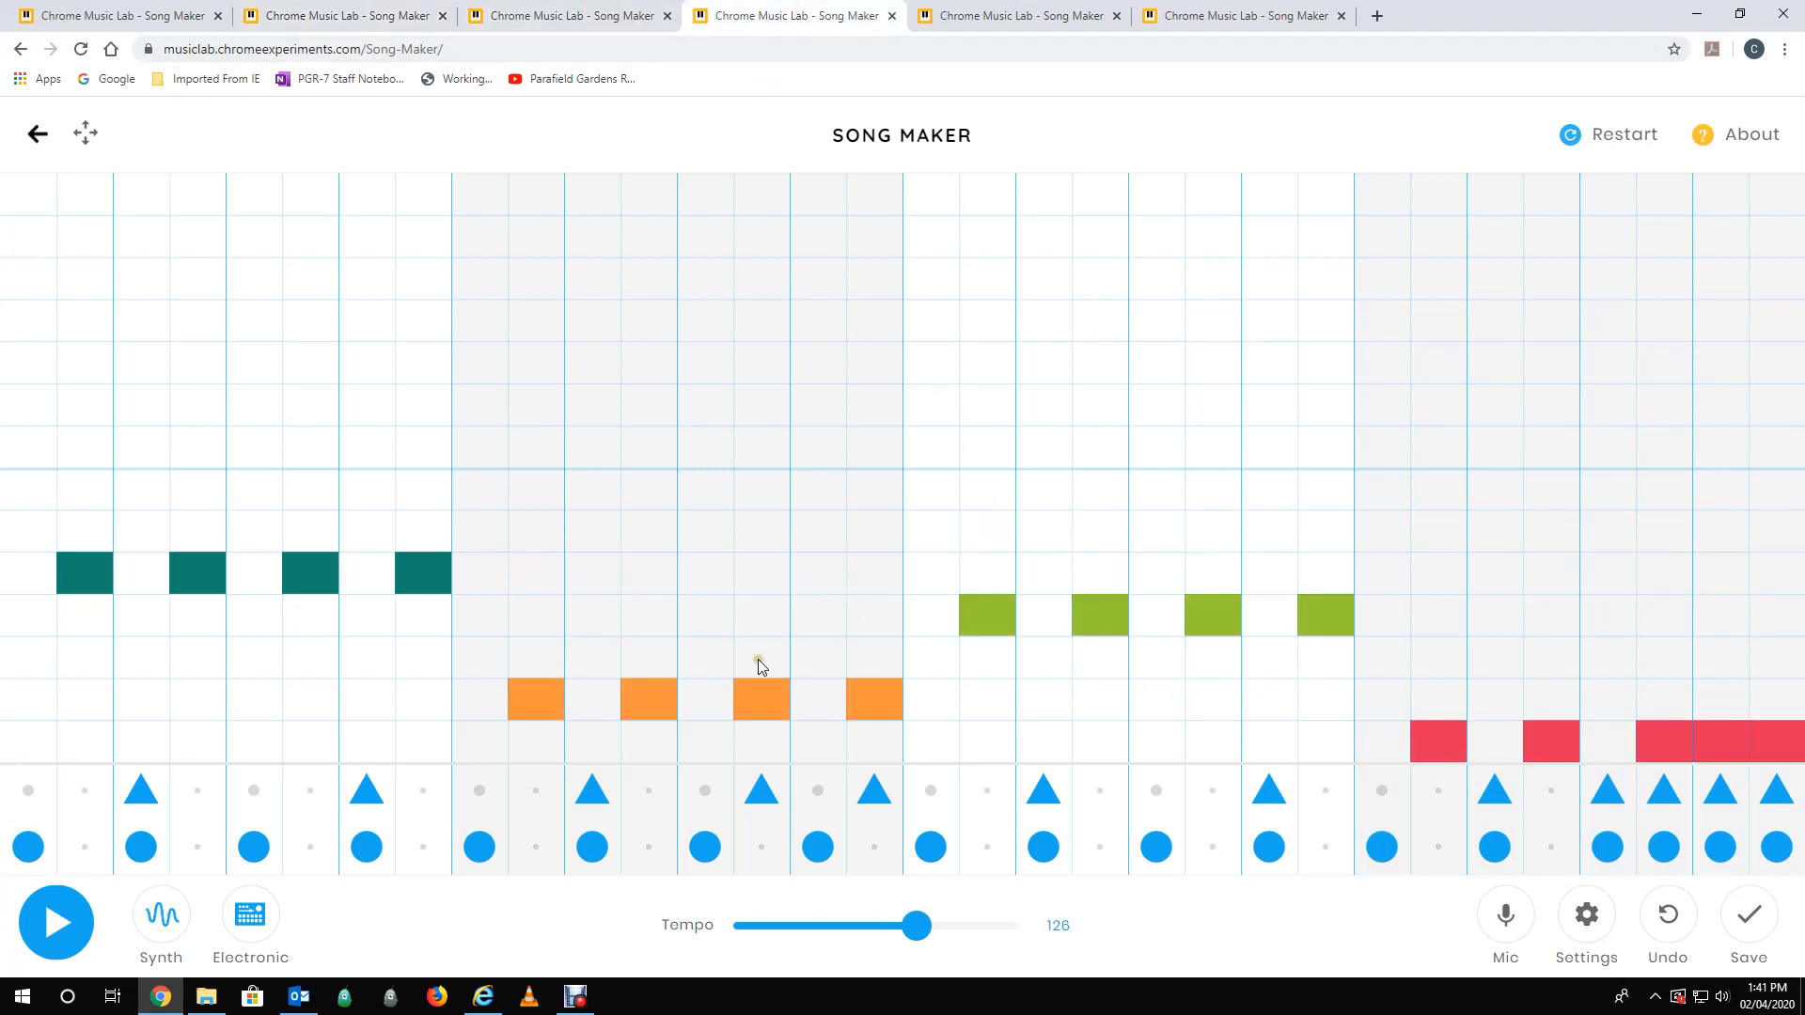
click(57, 924)
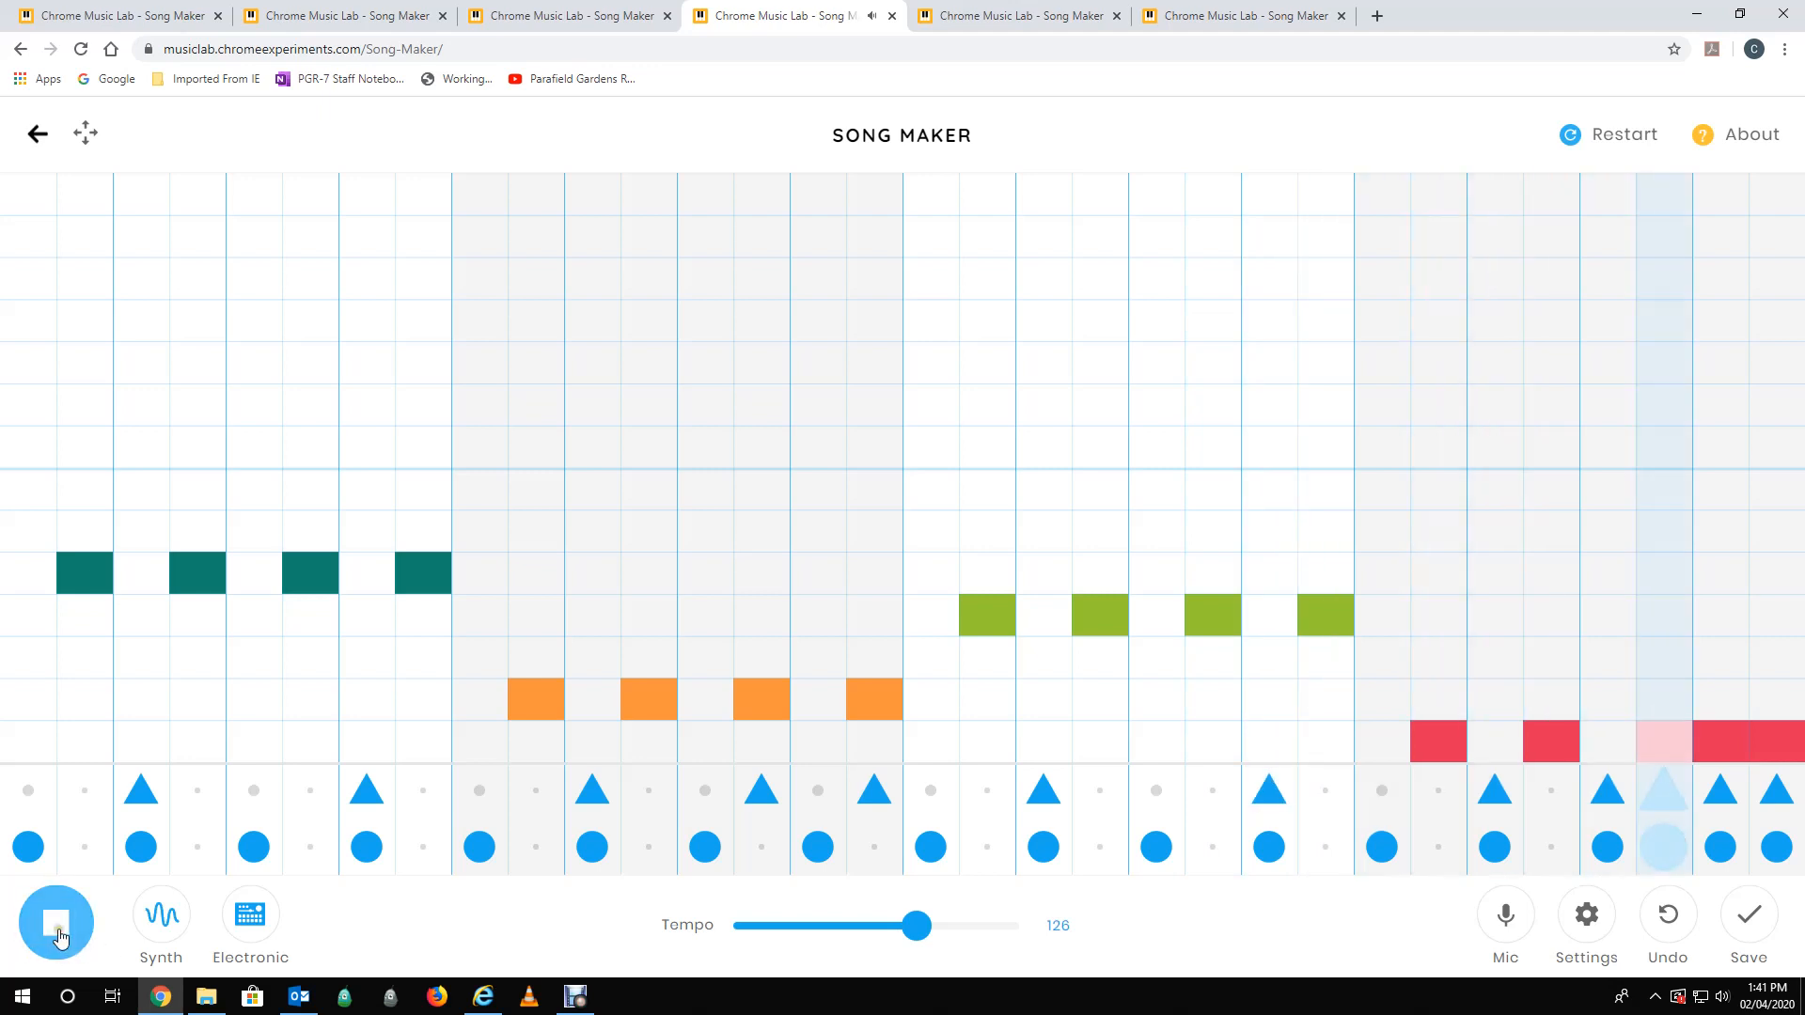
click(58, 933)
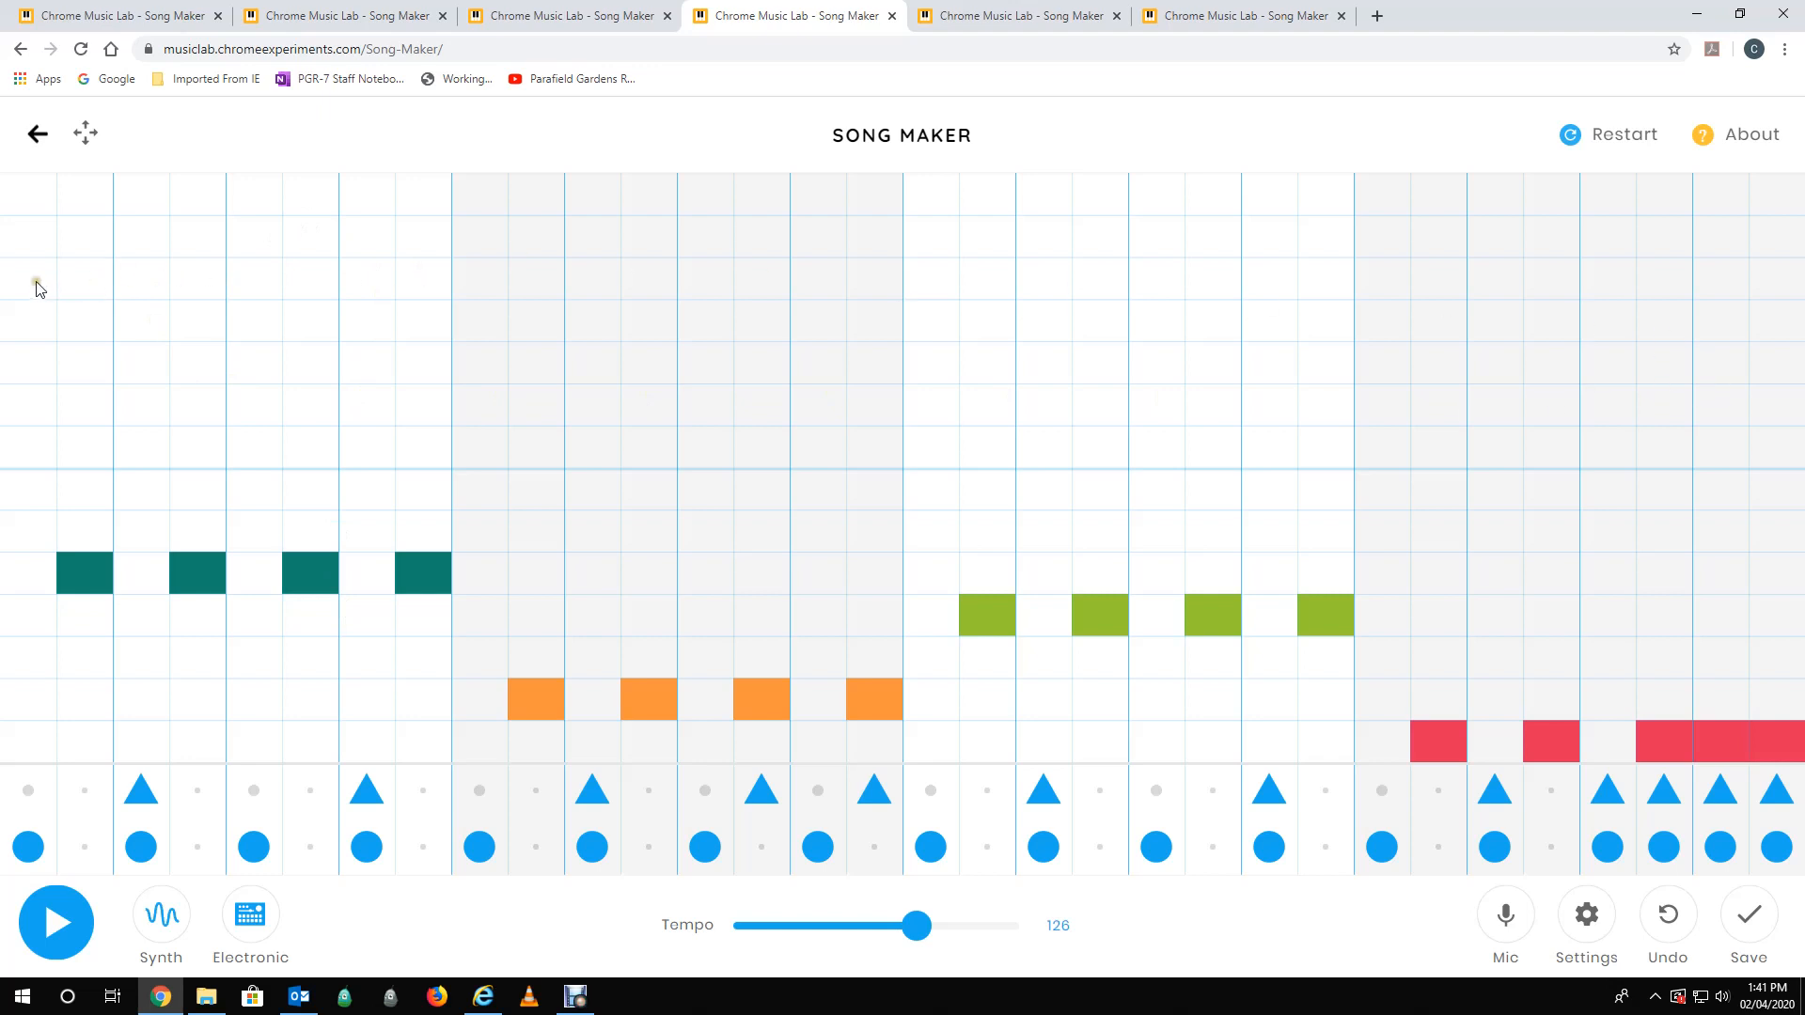
- In the upper octave, draw bar one's teal, yellow and green notes on beats 1, 2 and 4, and a three-cell teal note in bar two
drag(145, 359, 185, 361)
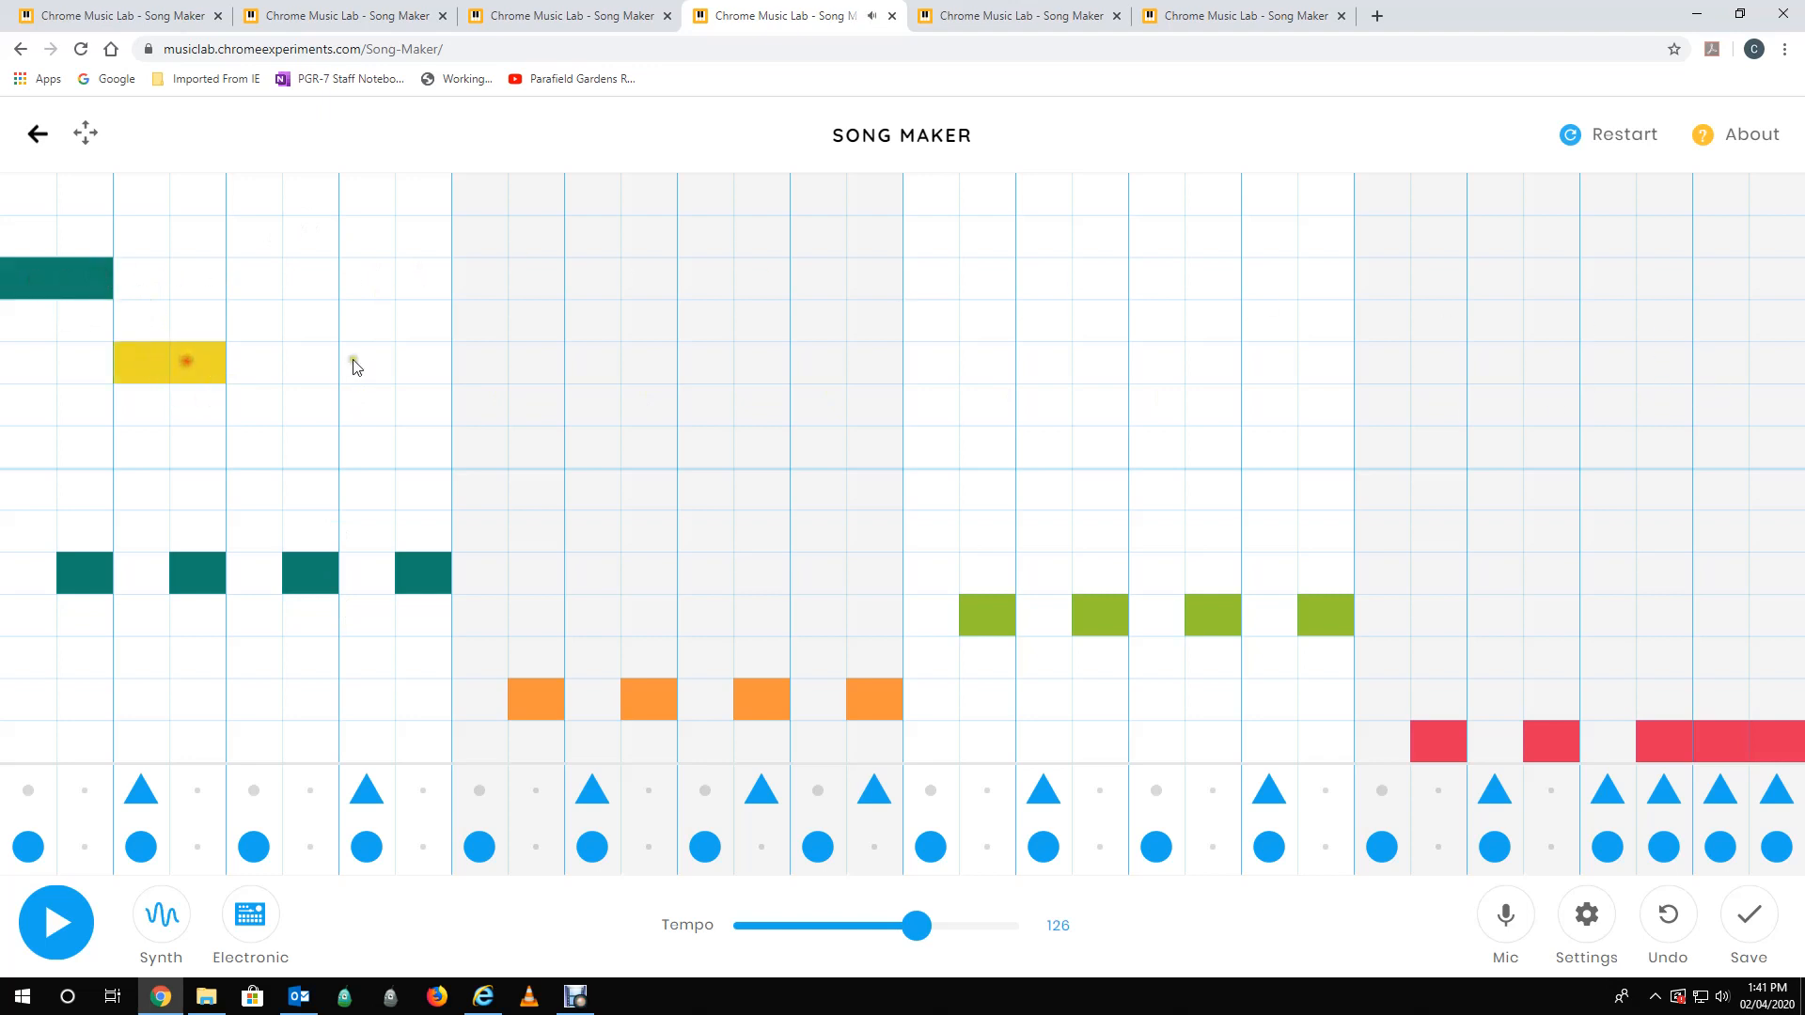
click(376, 322)
drag(376, 322, 433, 322)
drag(661, 275, 747, 272)
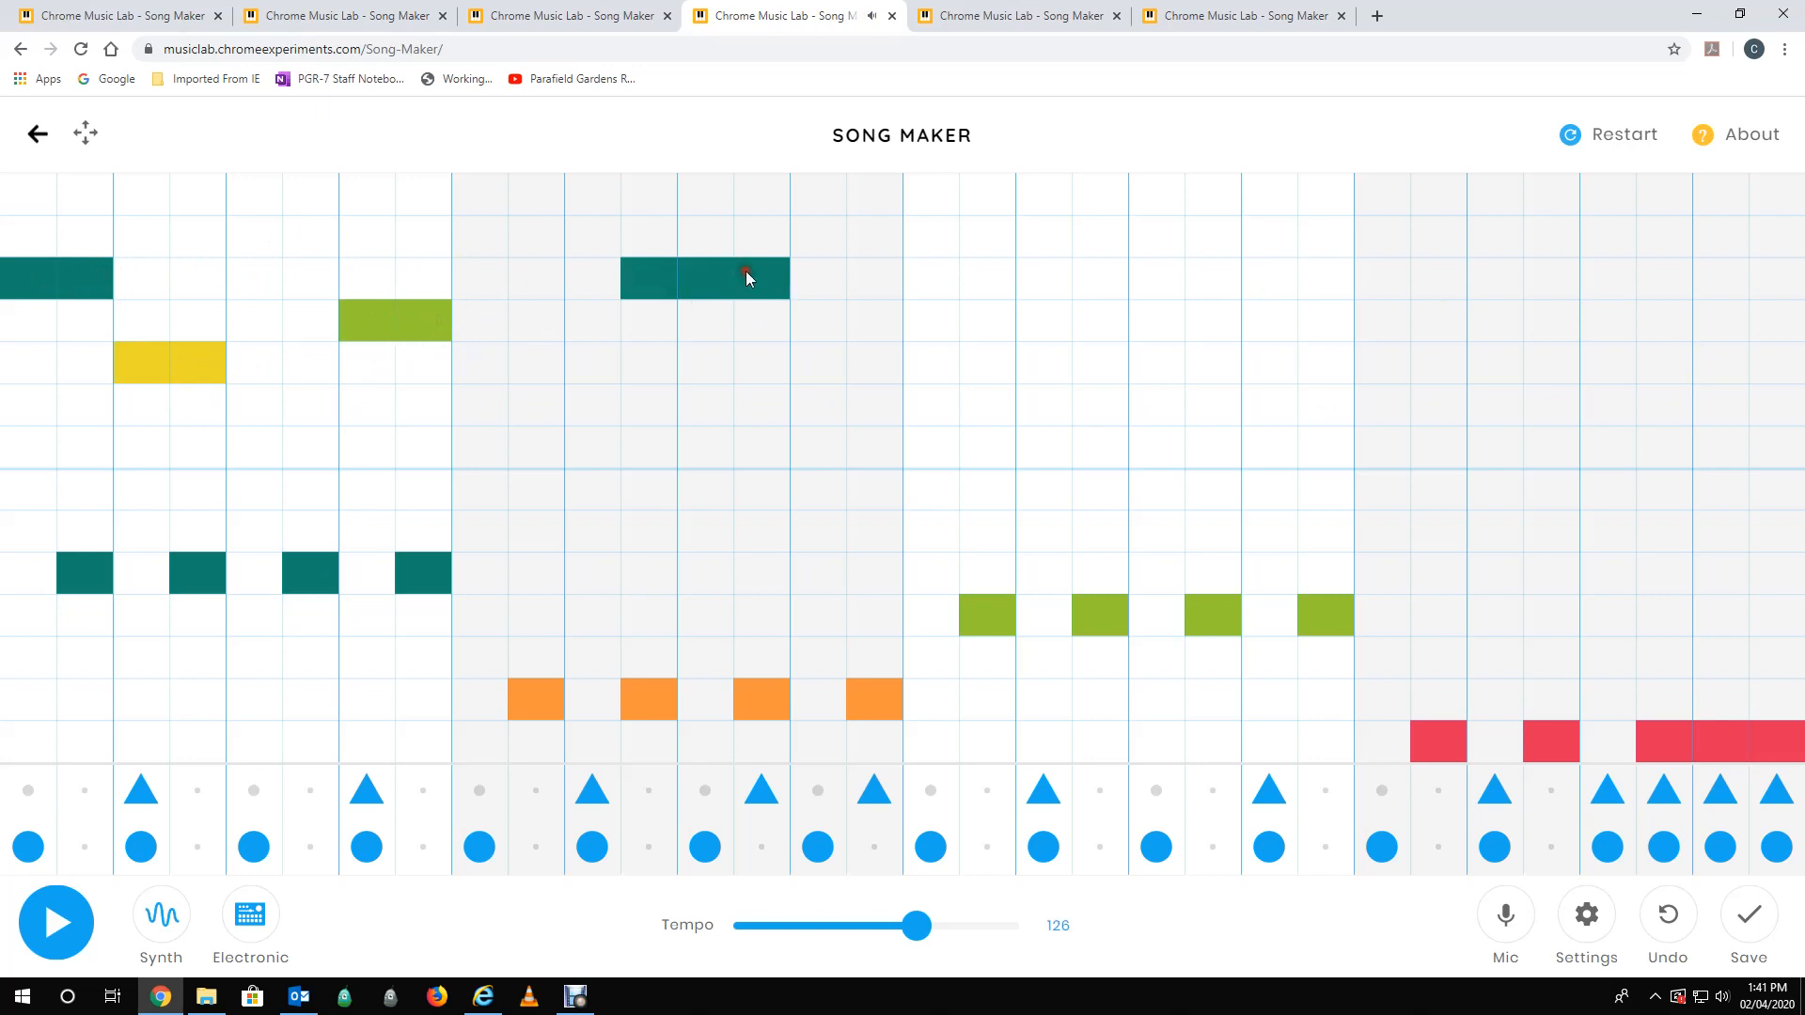
- Add purple on beats 1–2 and red on beat 4 of bar three, a three-cell green note in bar four, and play the song
drag(955, 236, 1080, 241)
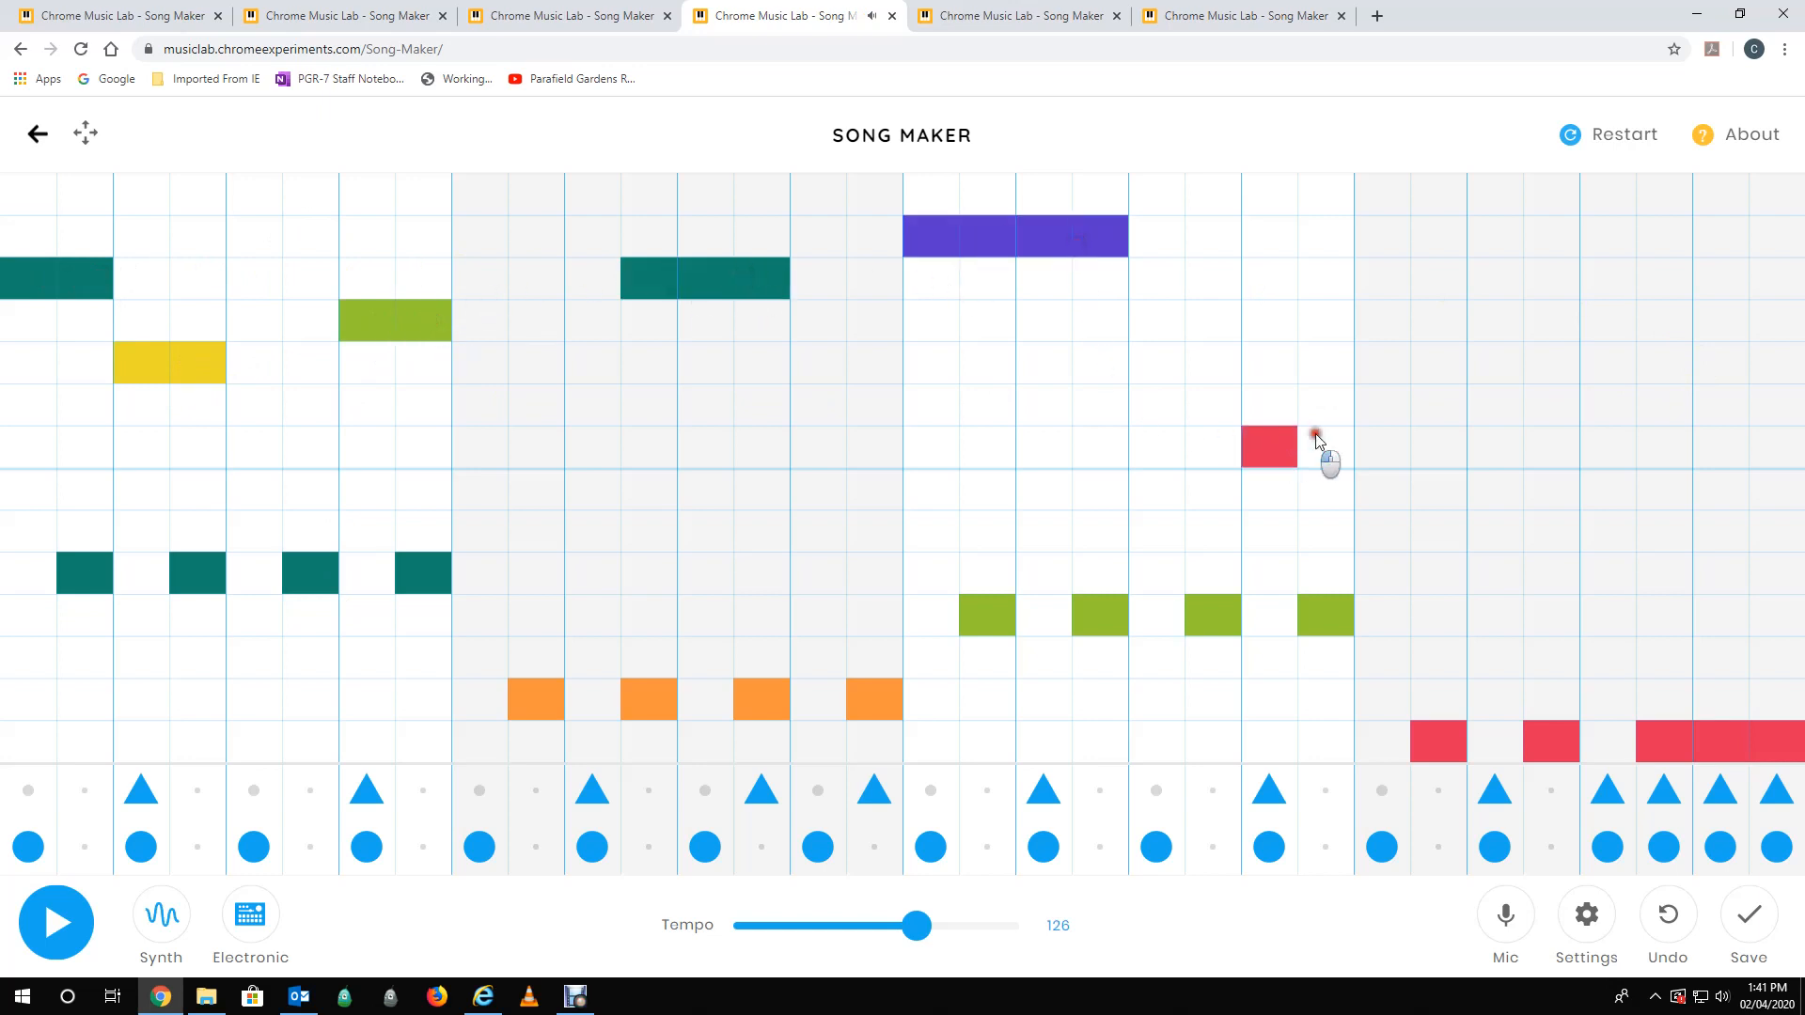
drag(1551, 319, 1668, 324)
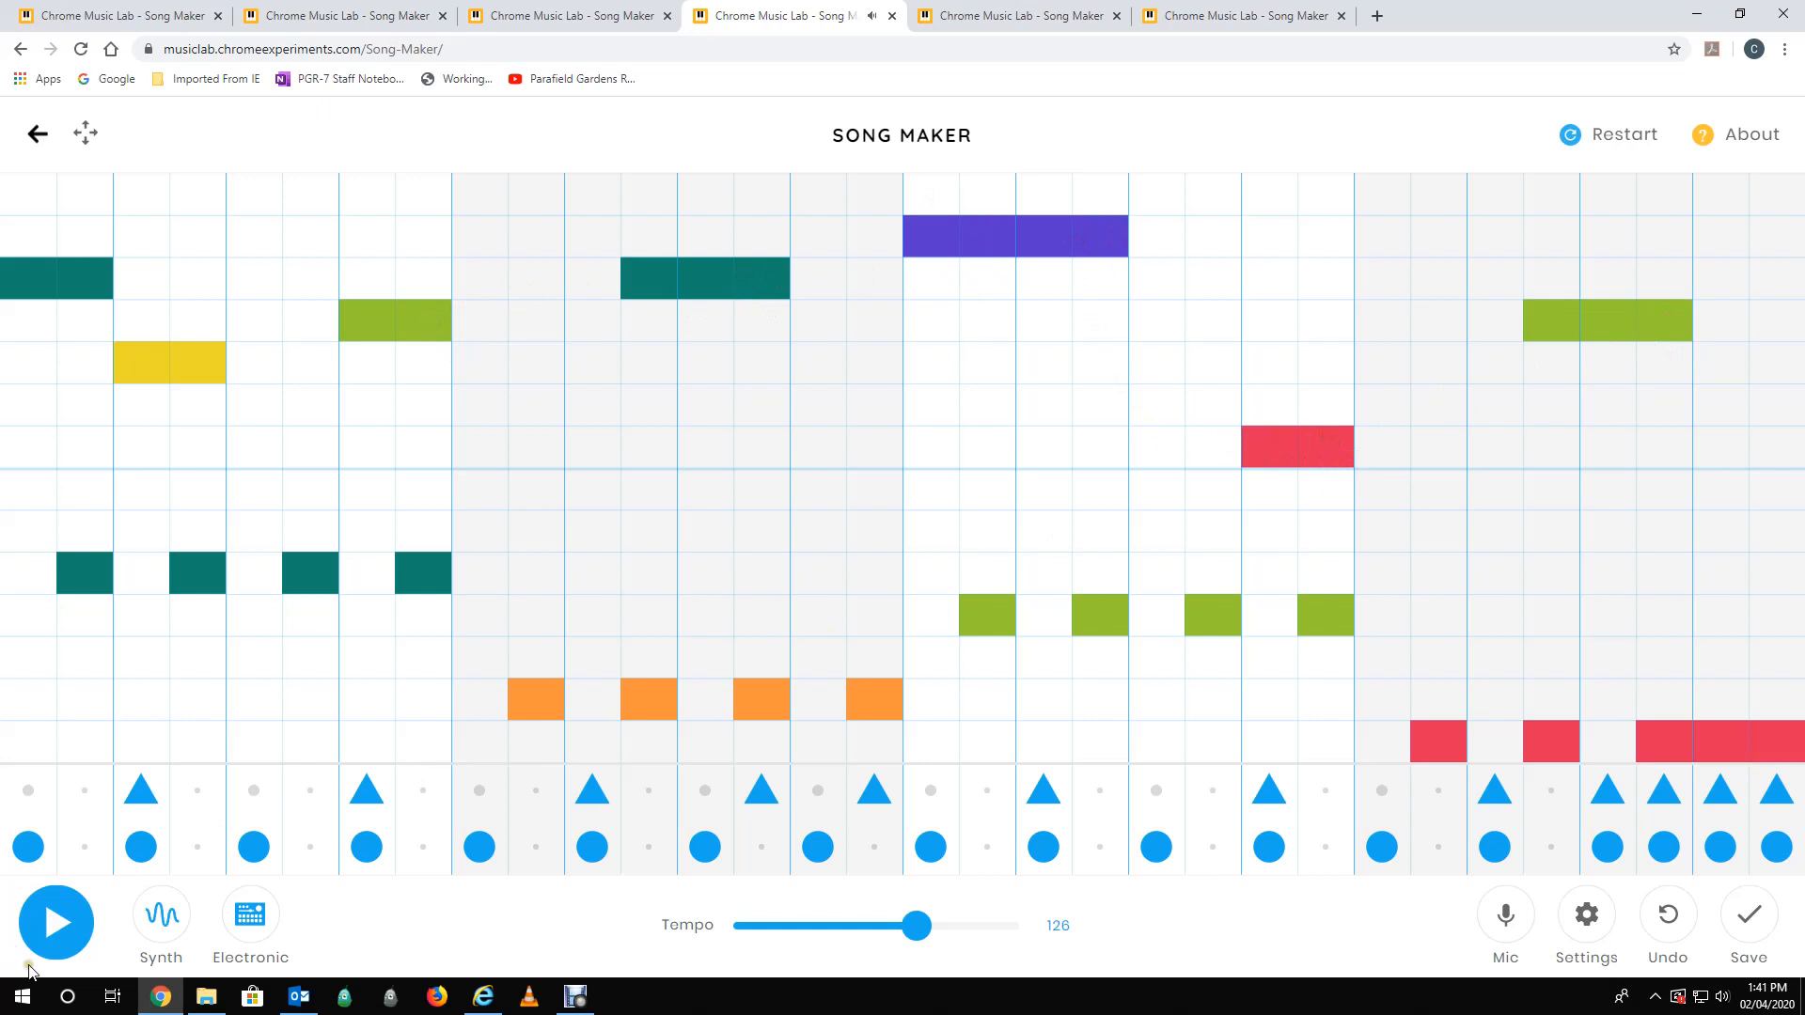
click(54, 926)
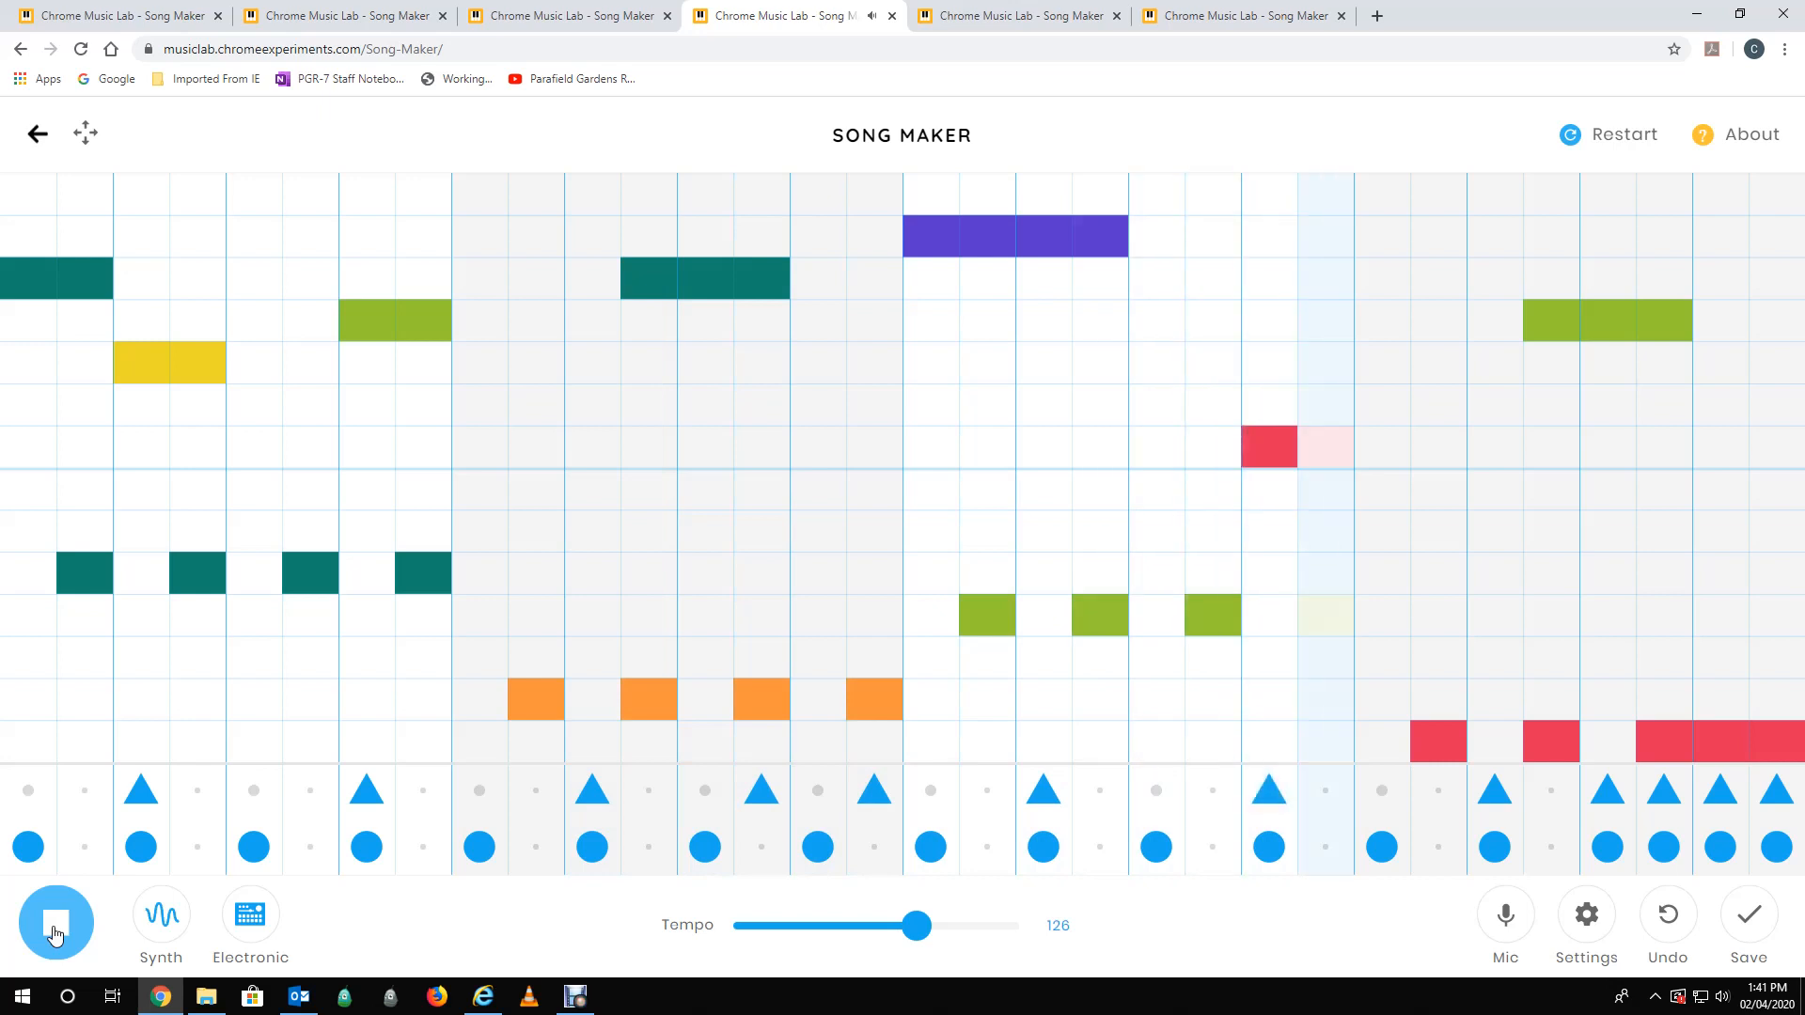
click(53, 926)
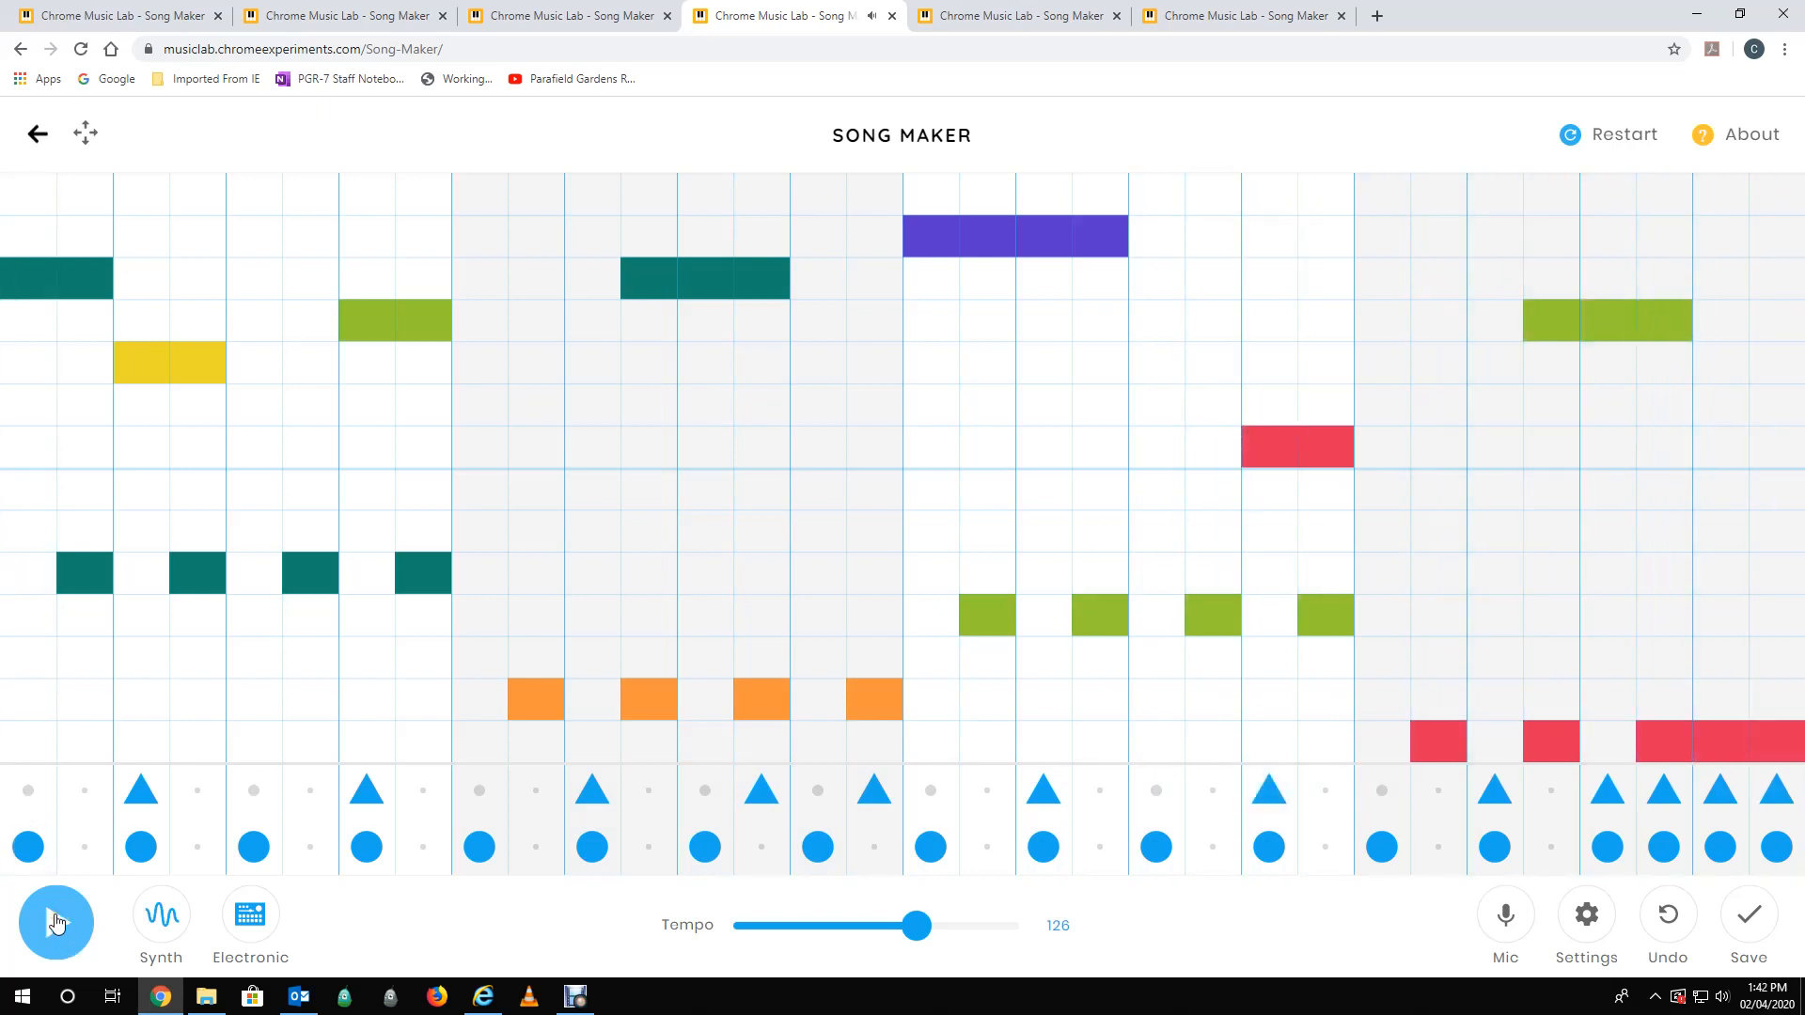
- Open the fuller song in the fifth Song Maker tab and play it through
click(973, 20)
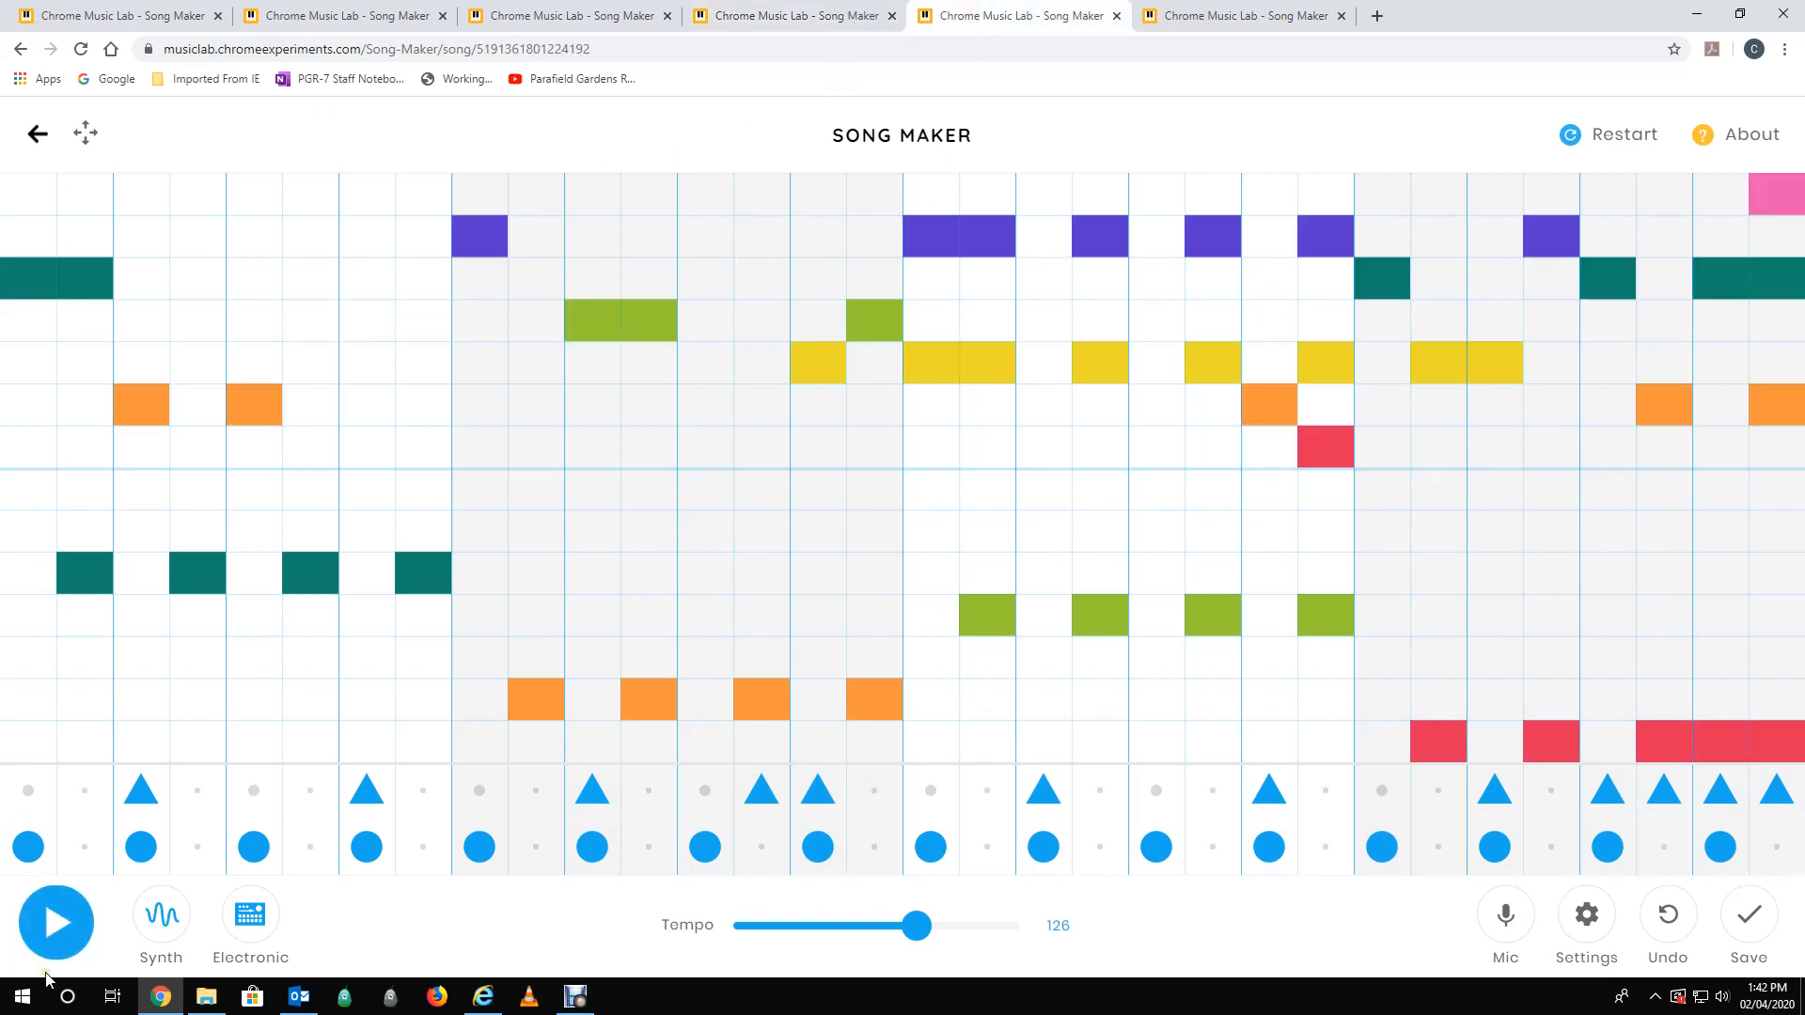
click(64, 920)
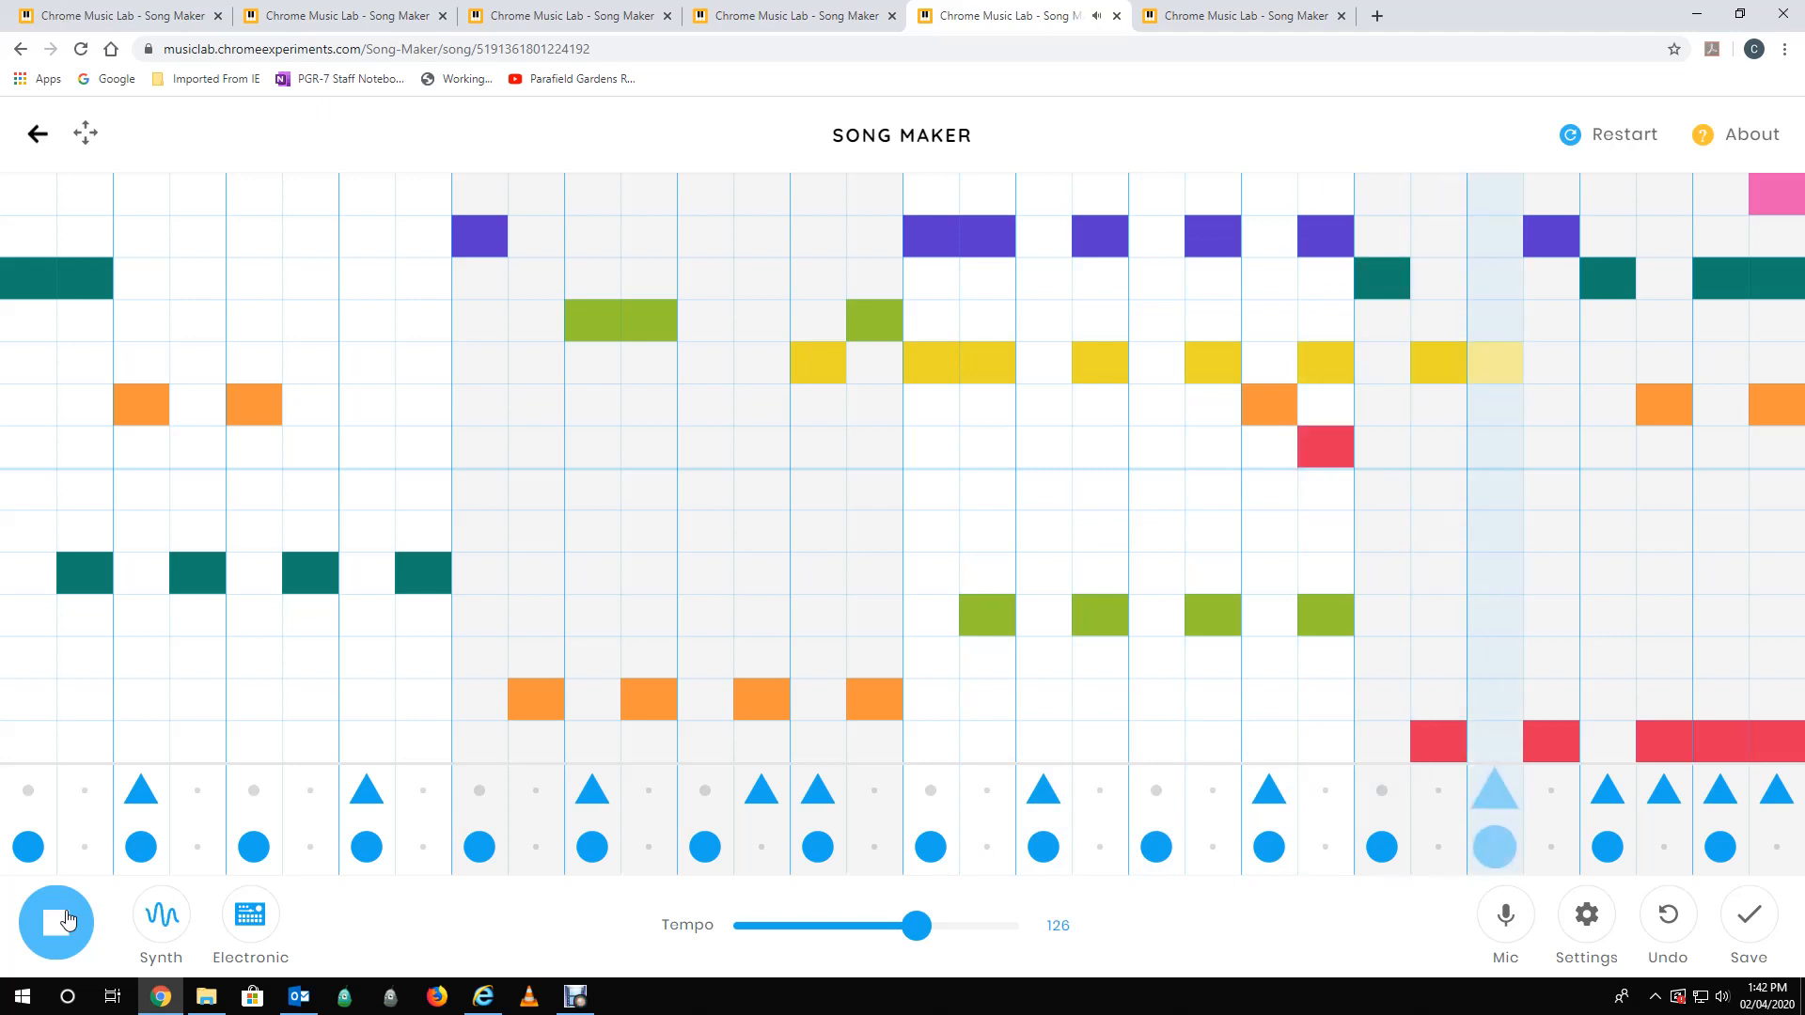
click(65, 920)
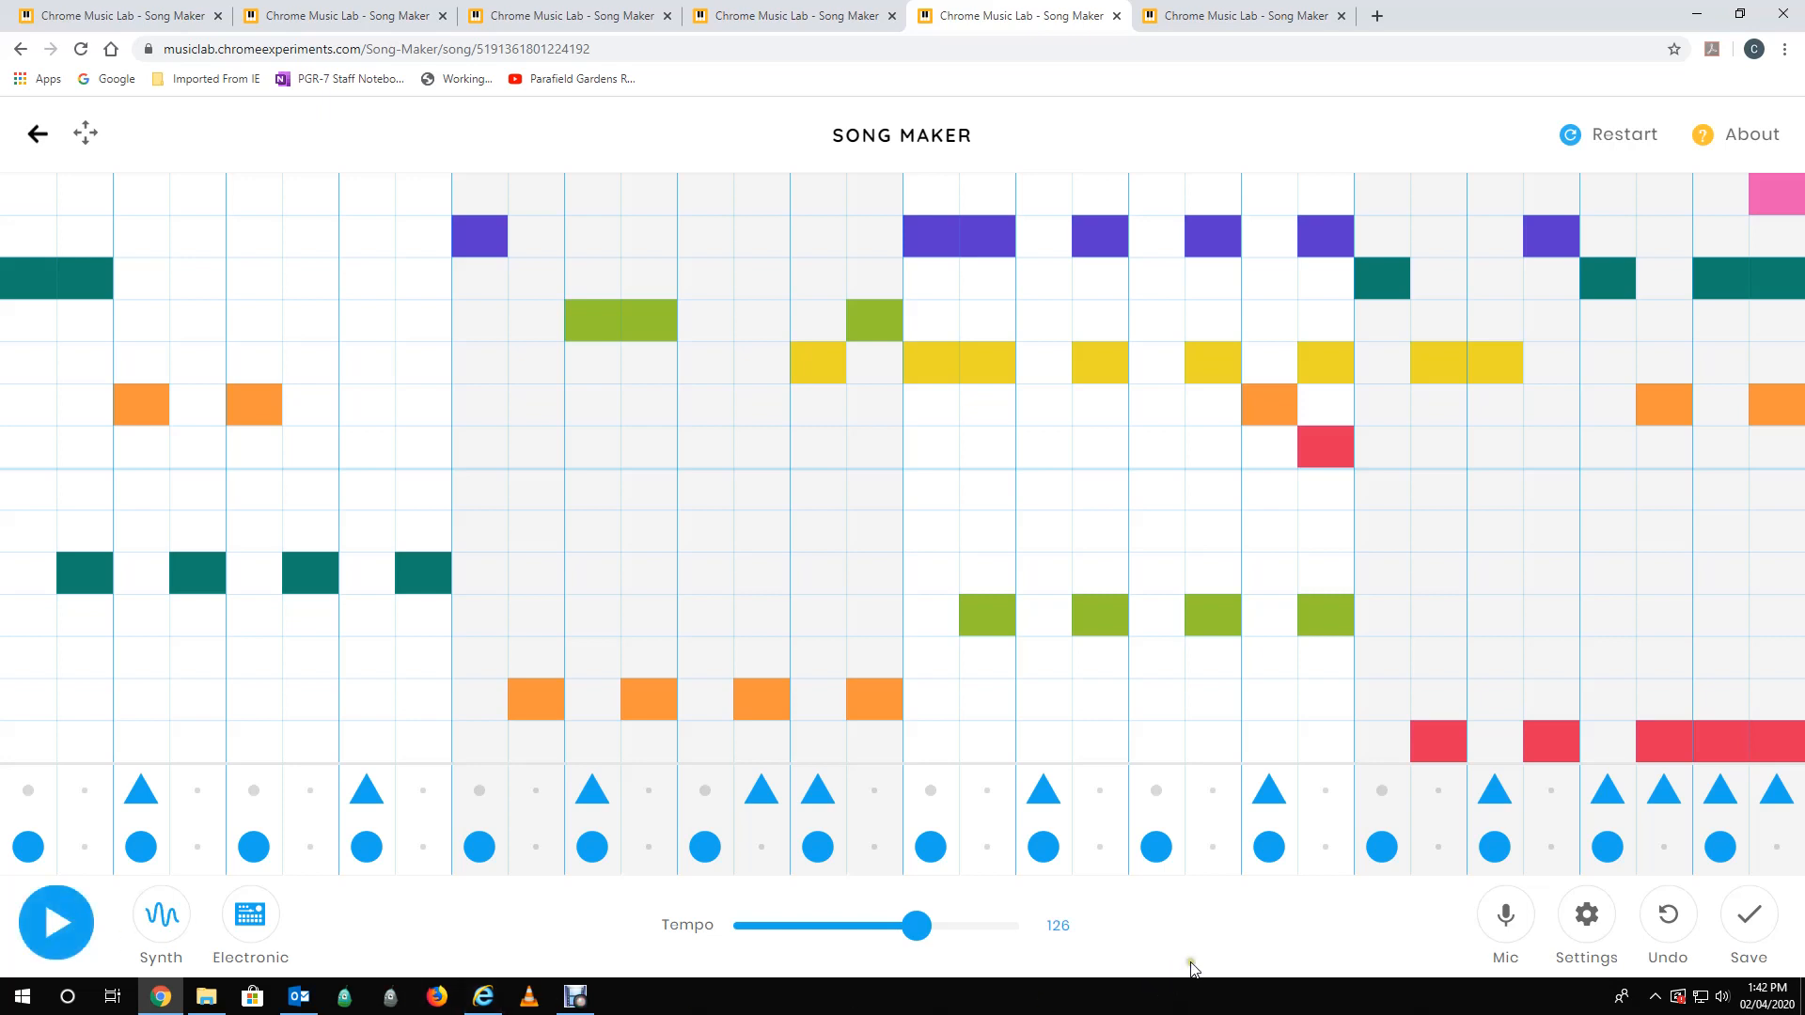
- Save the song, download it to the Desktop as the WAV file 5191361801224192.wav, and close the surplus Song Maker tab
click(1750, 917)
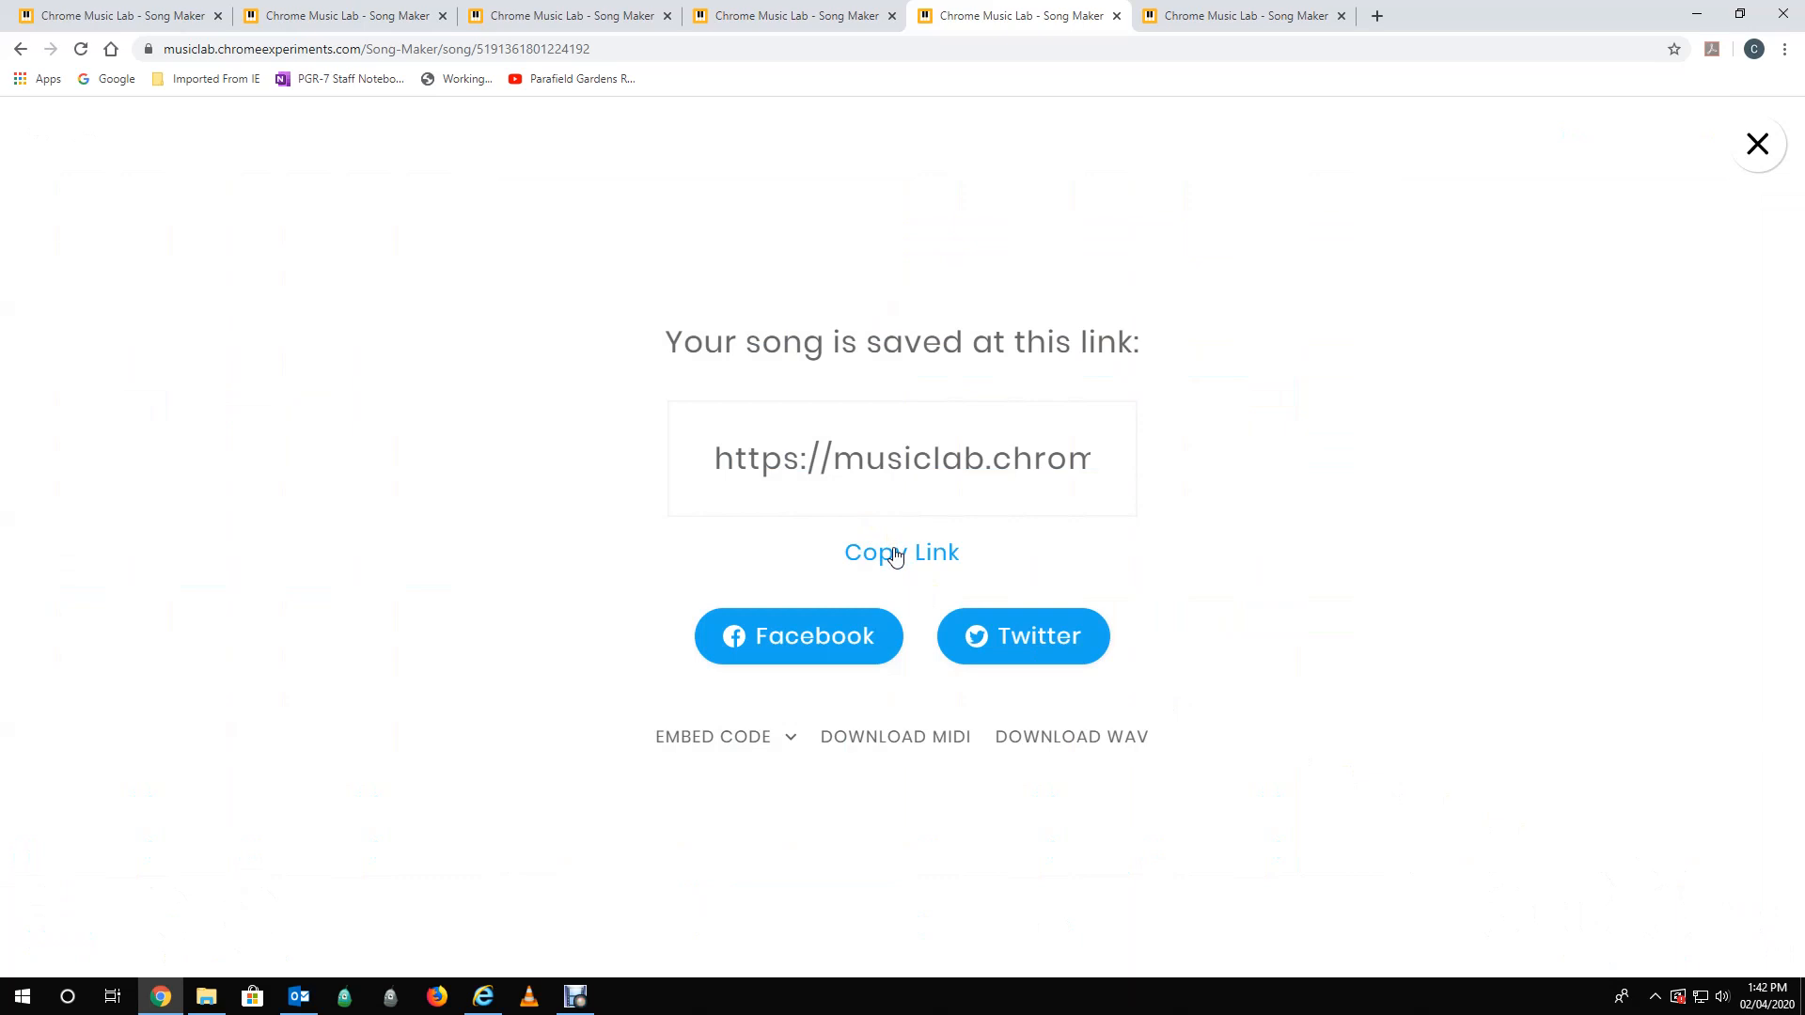
click(1097, 743)
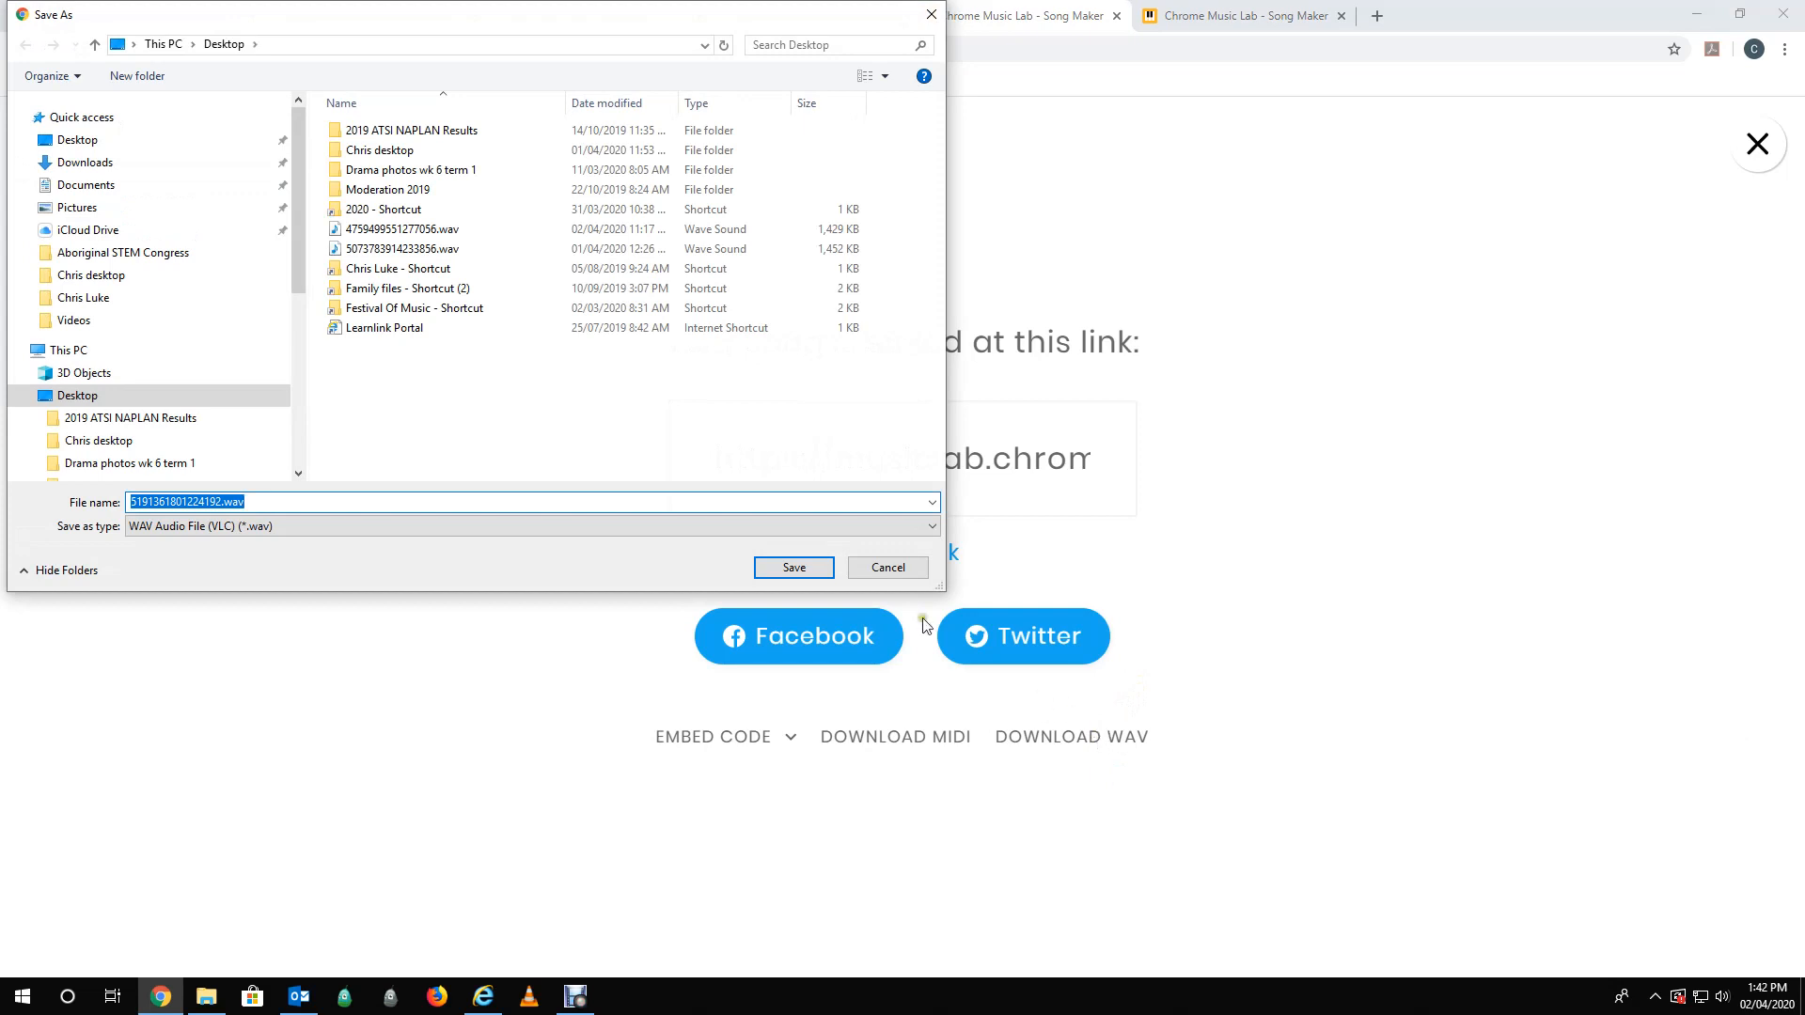
click(783, 567)
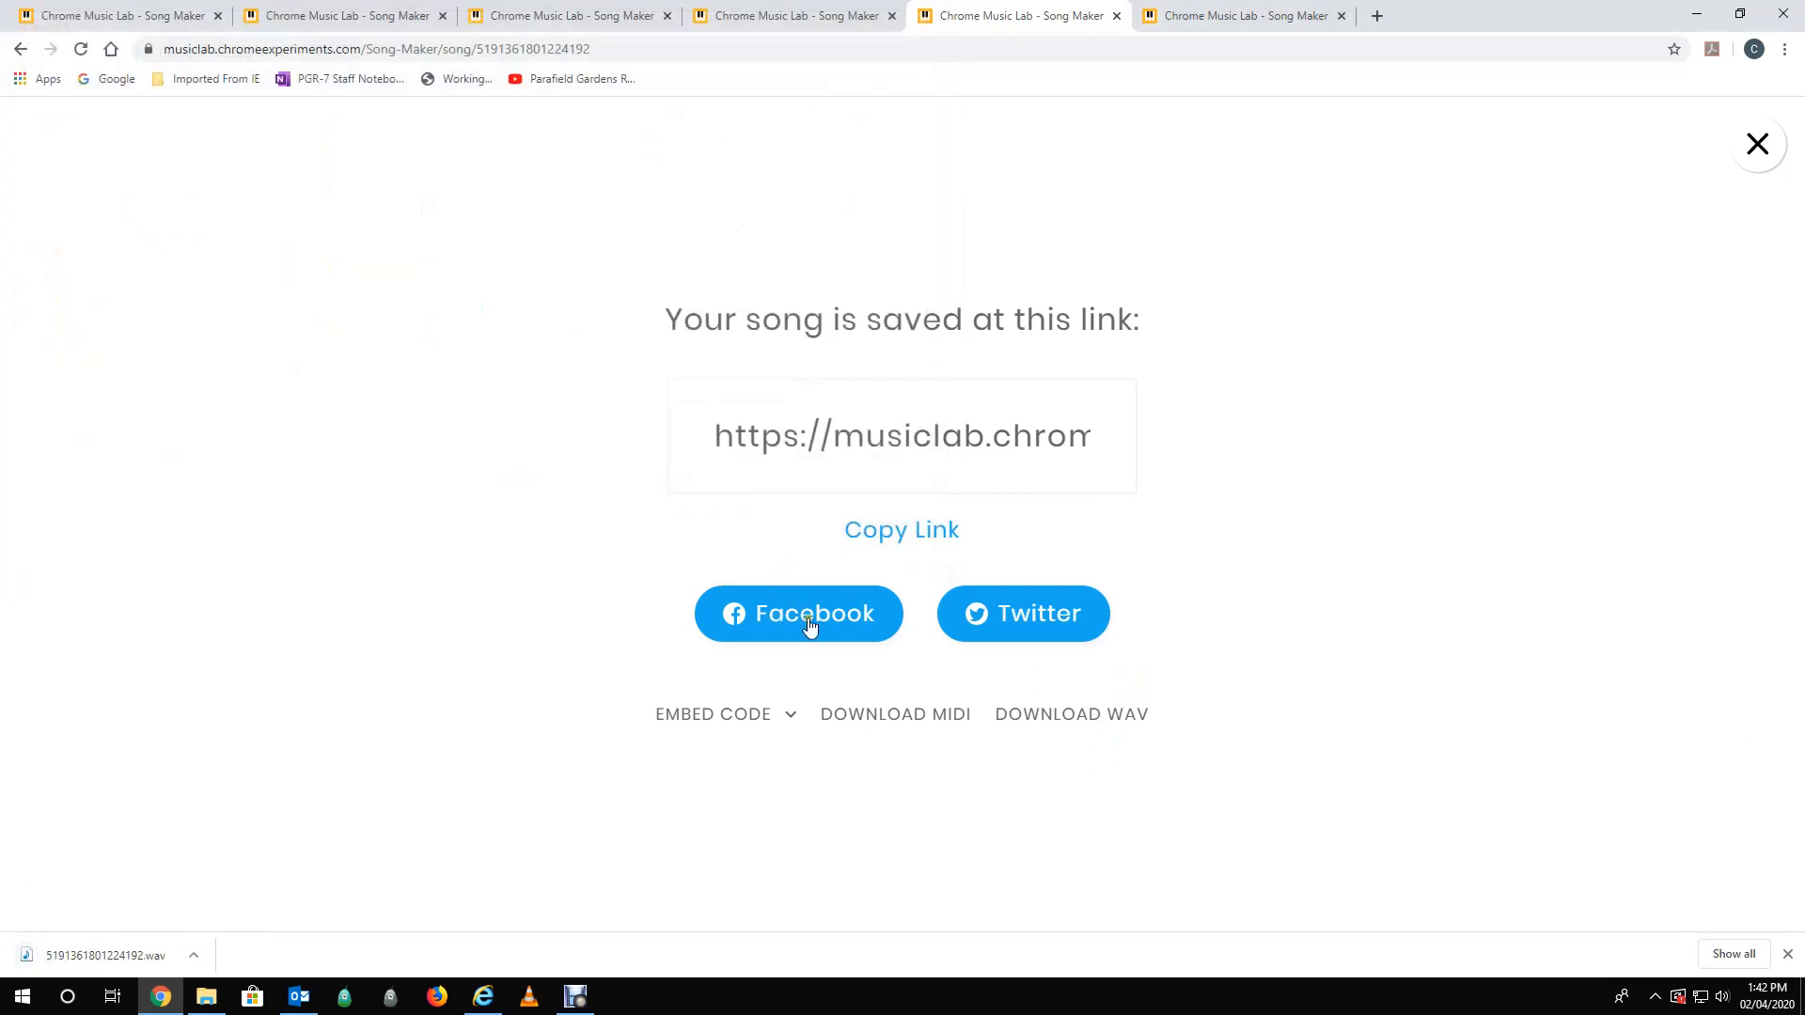
click(1117, 16)
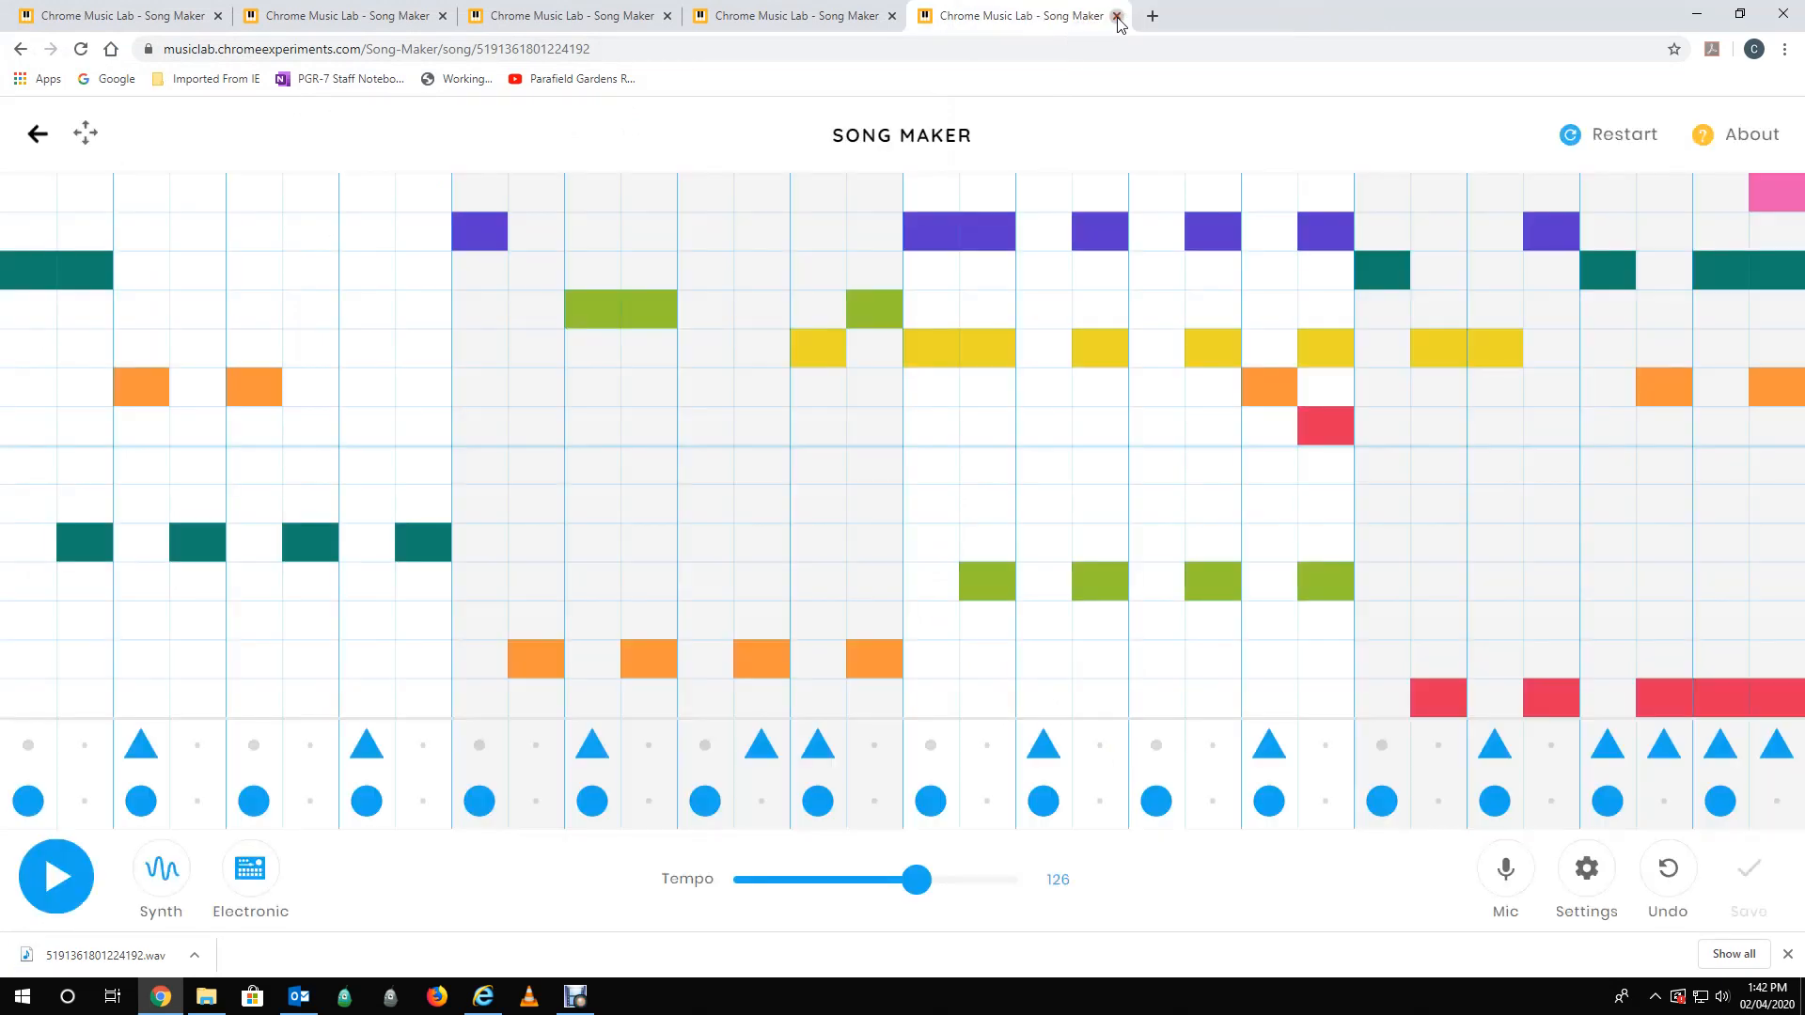